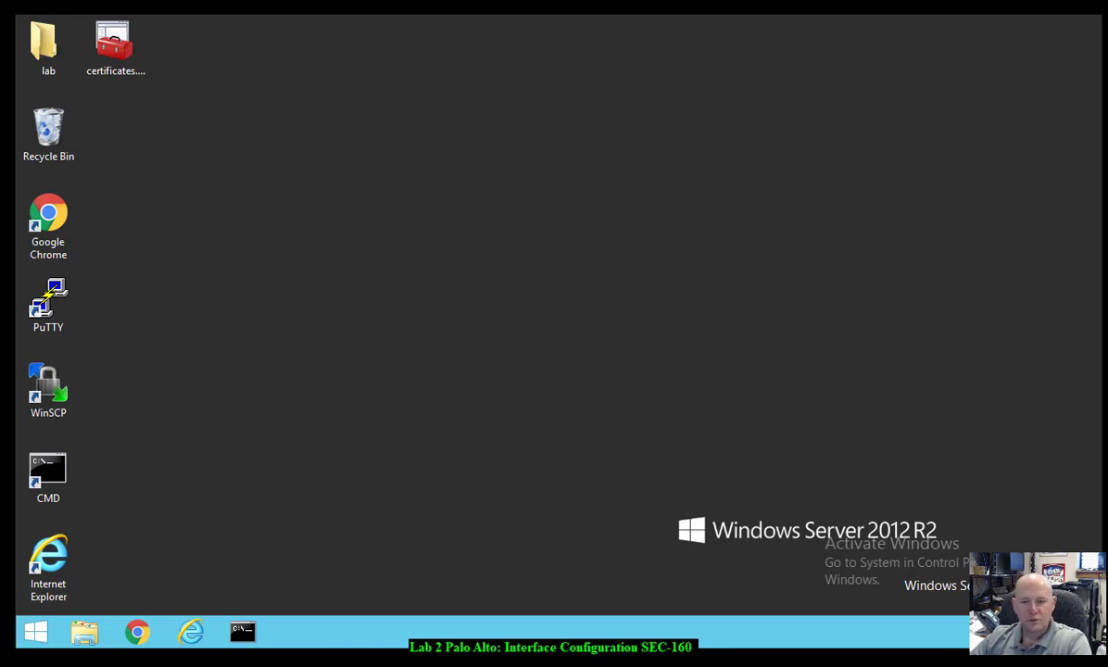
- Launch Chrome in a maximized incognito window and open the saved 192.168.1.254 firewall bookmark
double_click(48, 221)
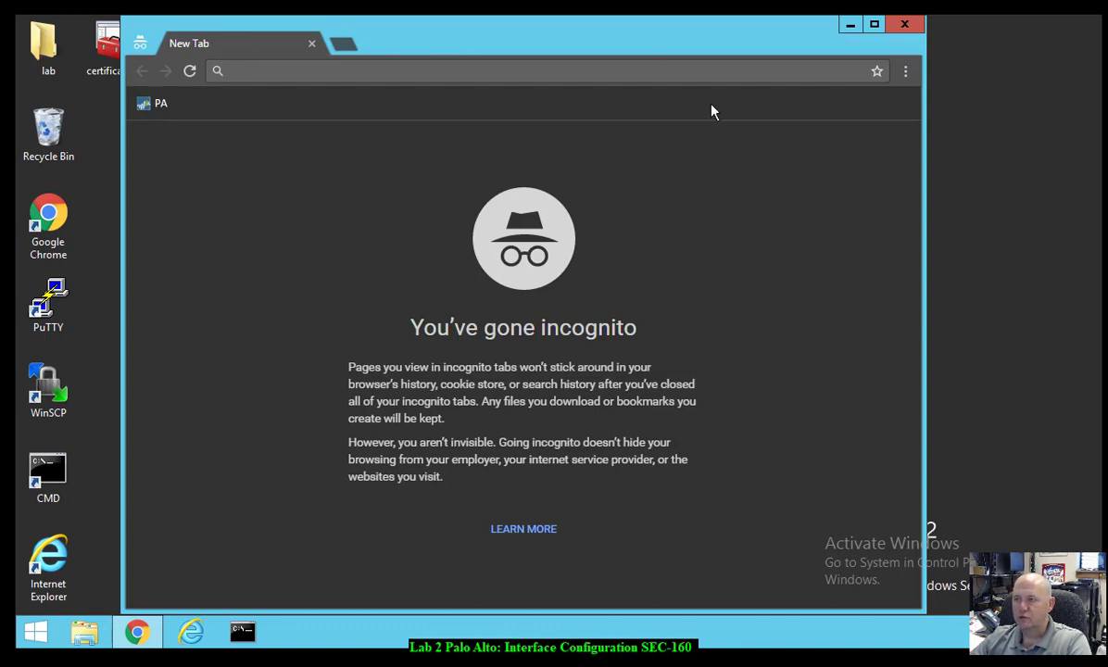
left_click(875, 28)
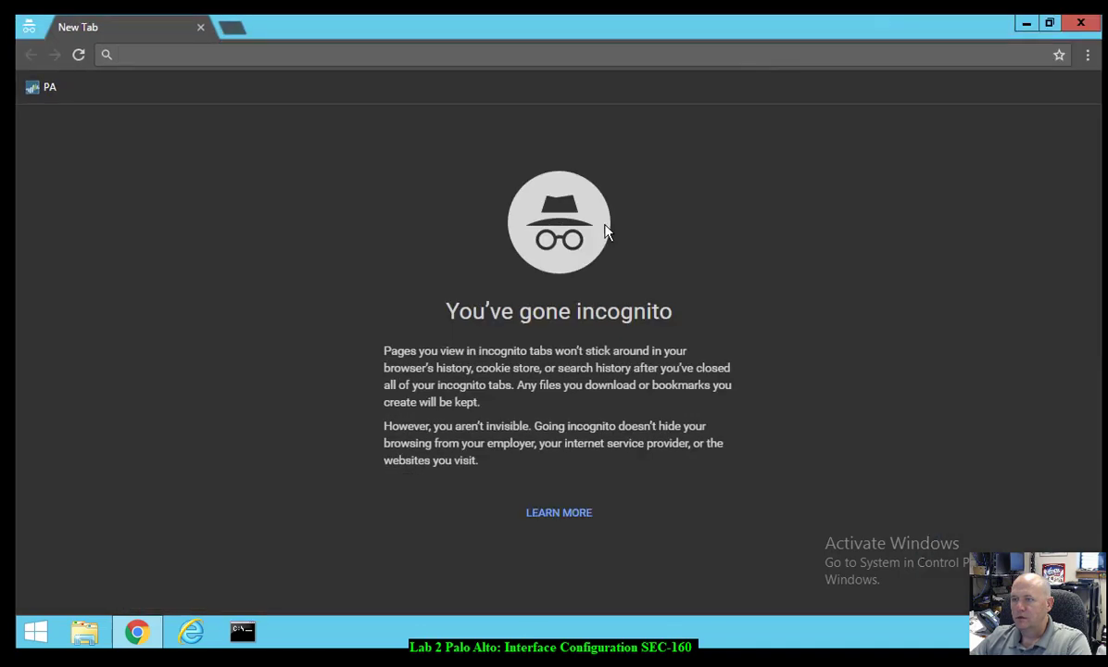
left_click(49, 87)
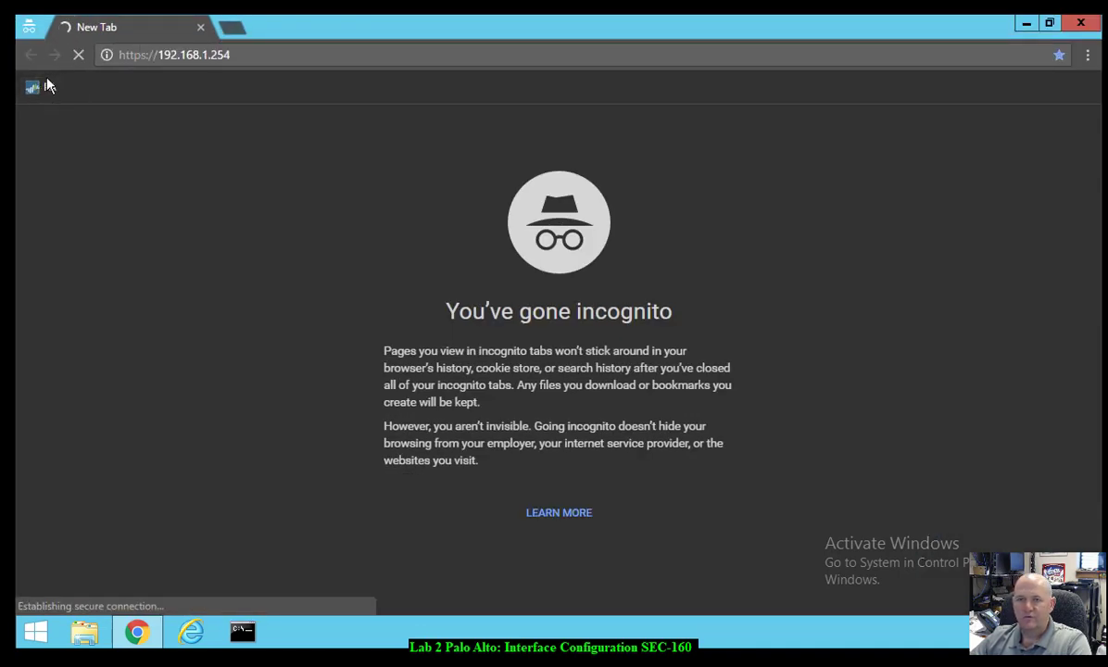
- Bypass the certificate warning by proceeding to 192.168.1.254 (unsafe)
left_click_drag(112, 54, 235, 53)
left_click(242, 57)
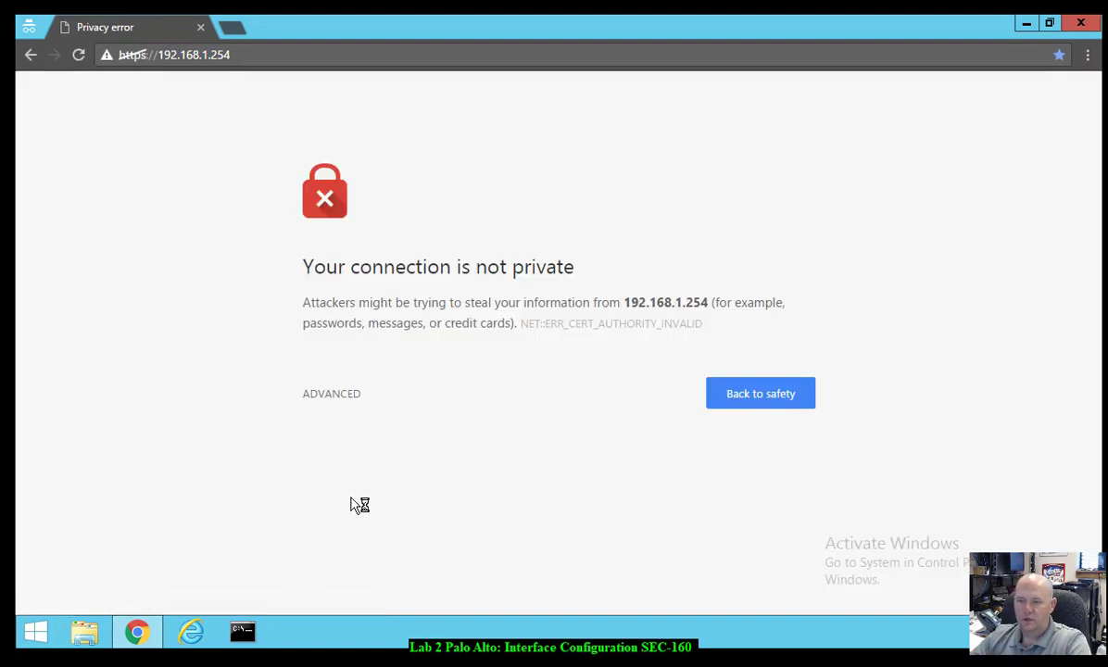
left_click(326, 395)
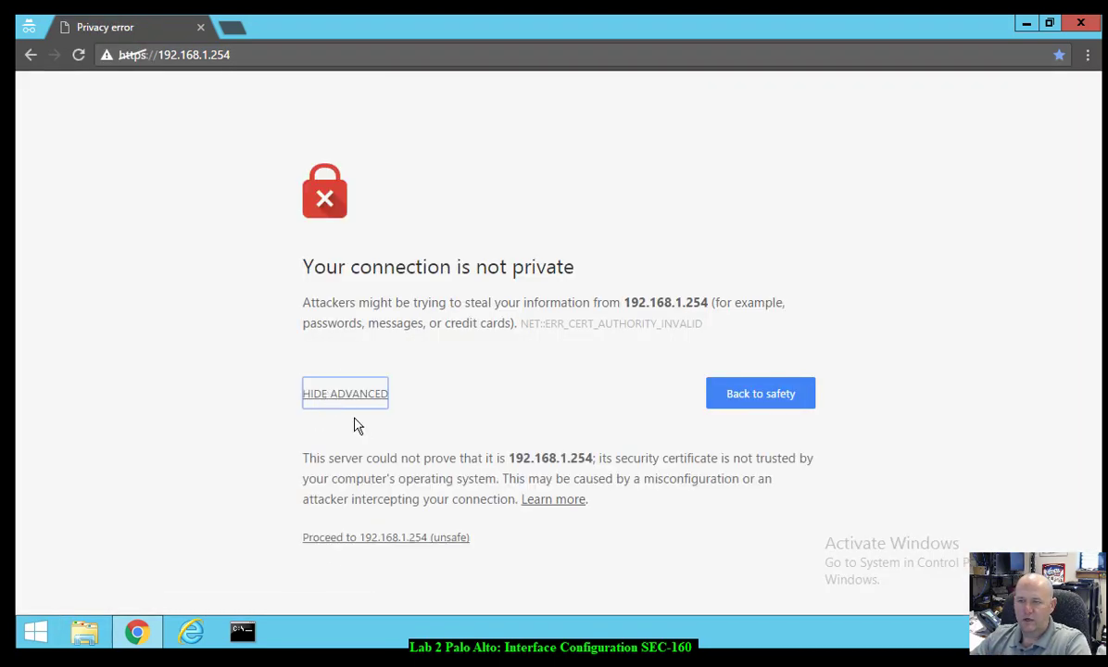
left_click(391, 537)
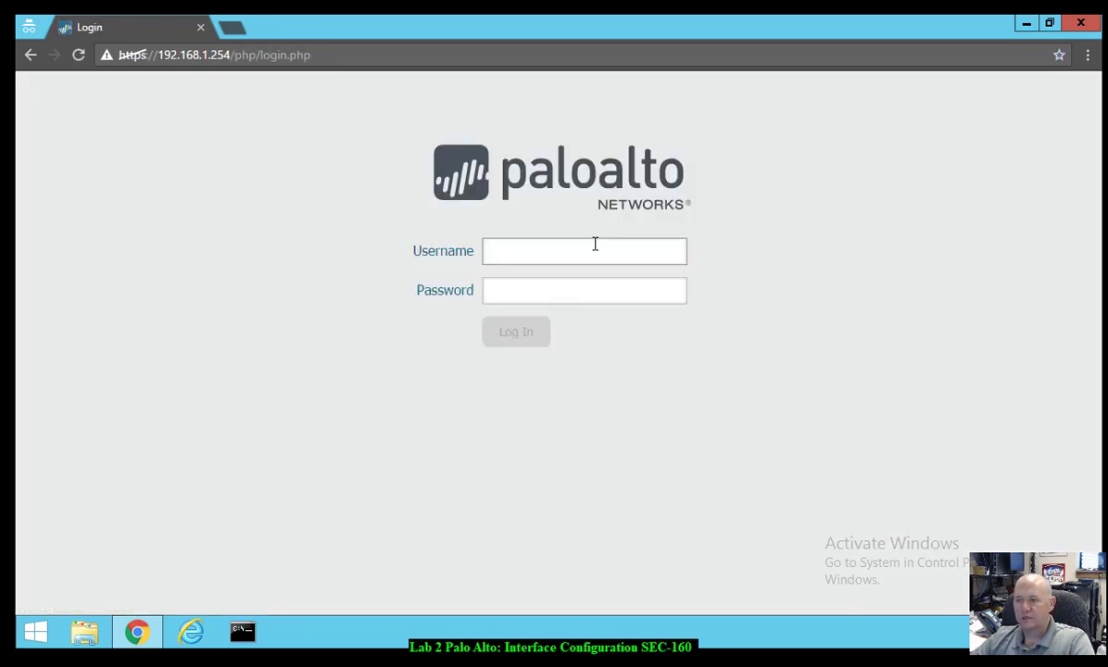
- Log in with the administrator username and account password, then go to the Device section
type("admin")
key("Tab")
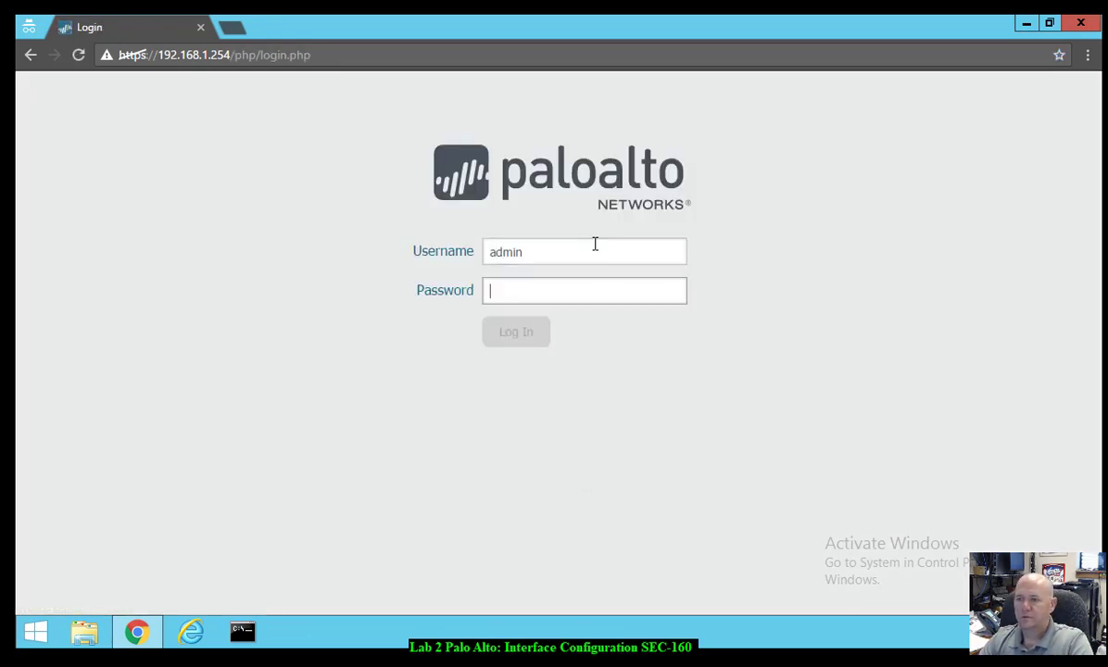
type("admin")
key("Return")
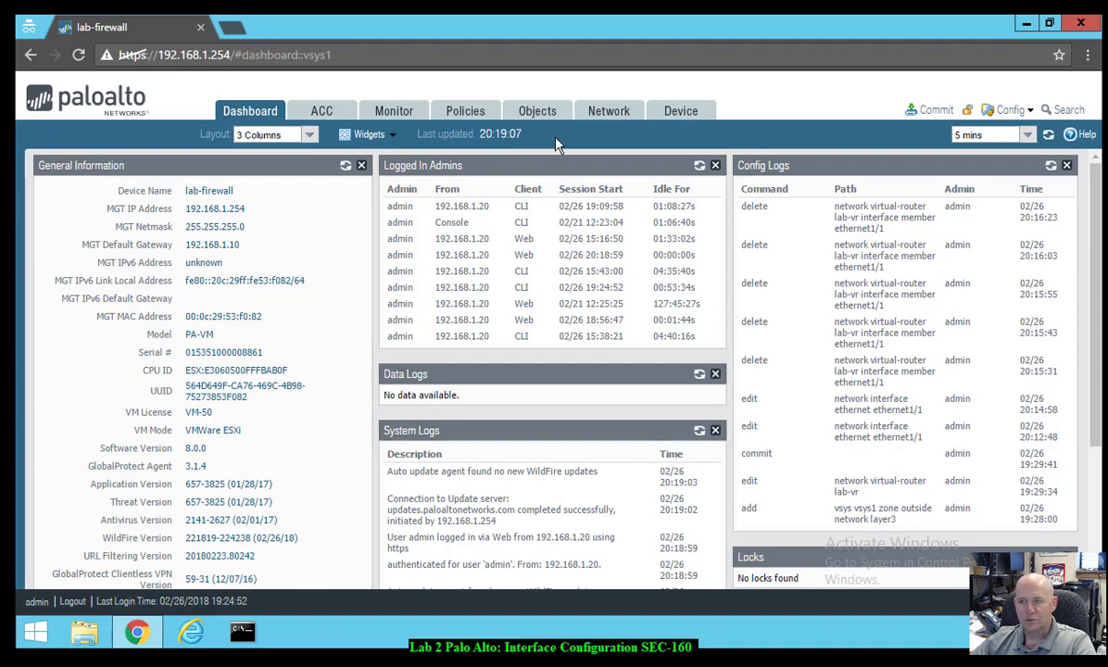
left_click(680, 112)
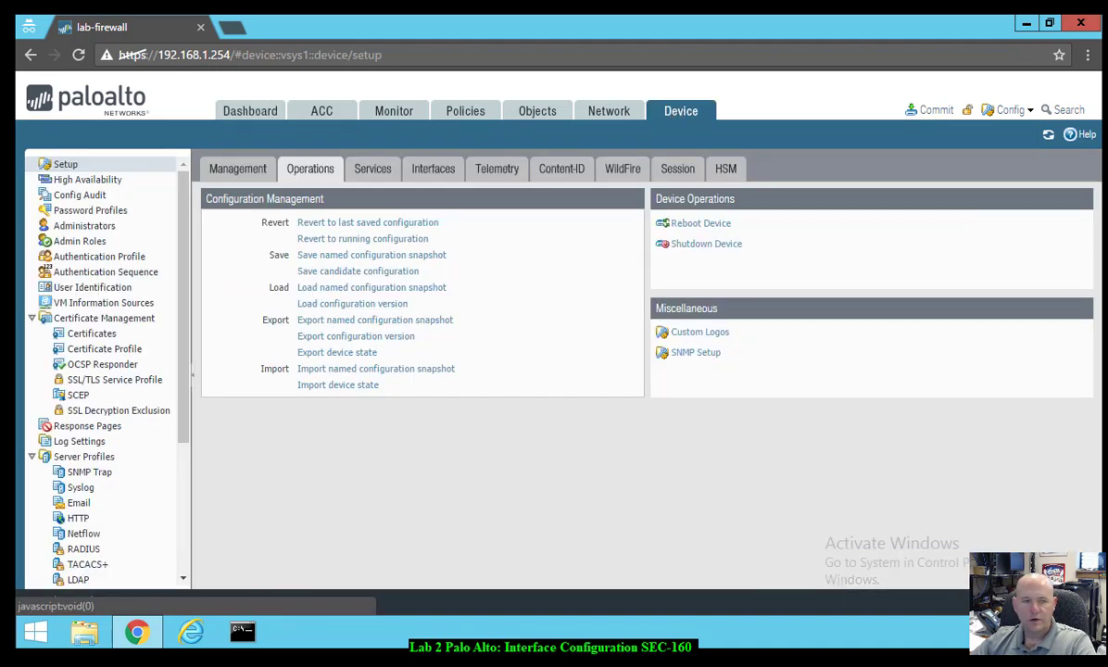
- Load the named configuration snapshot edu-210-lab-02
left_click(331, 294)
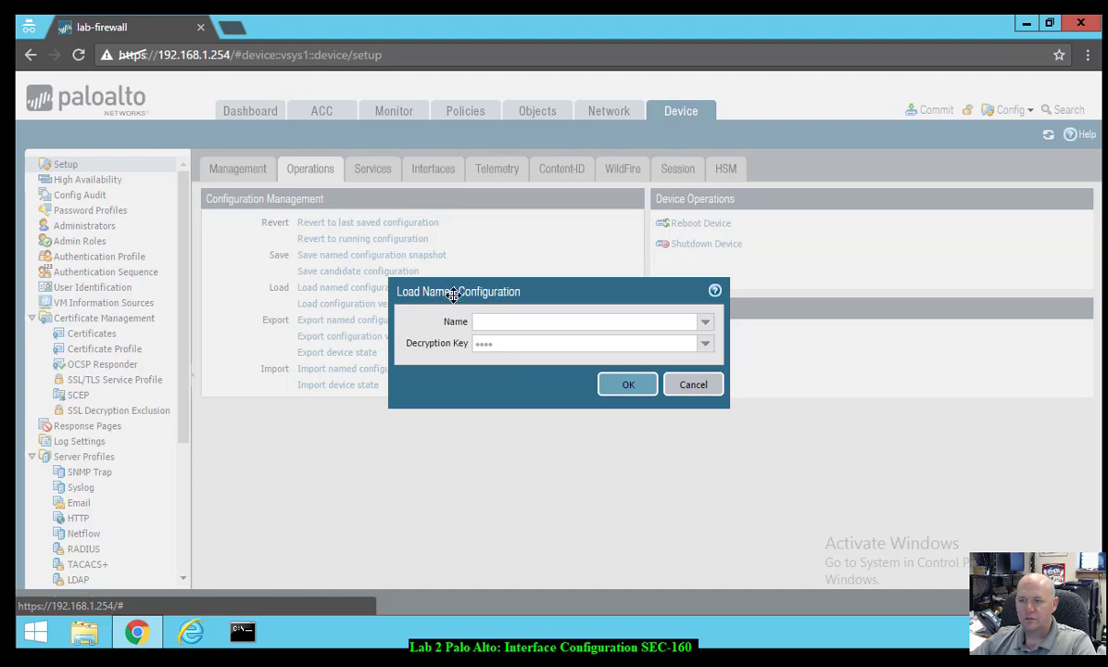
left_click_drag(453, 294, 341, 316)
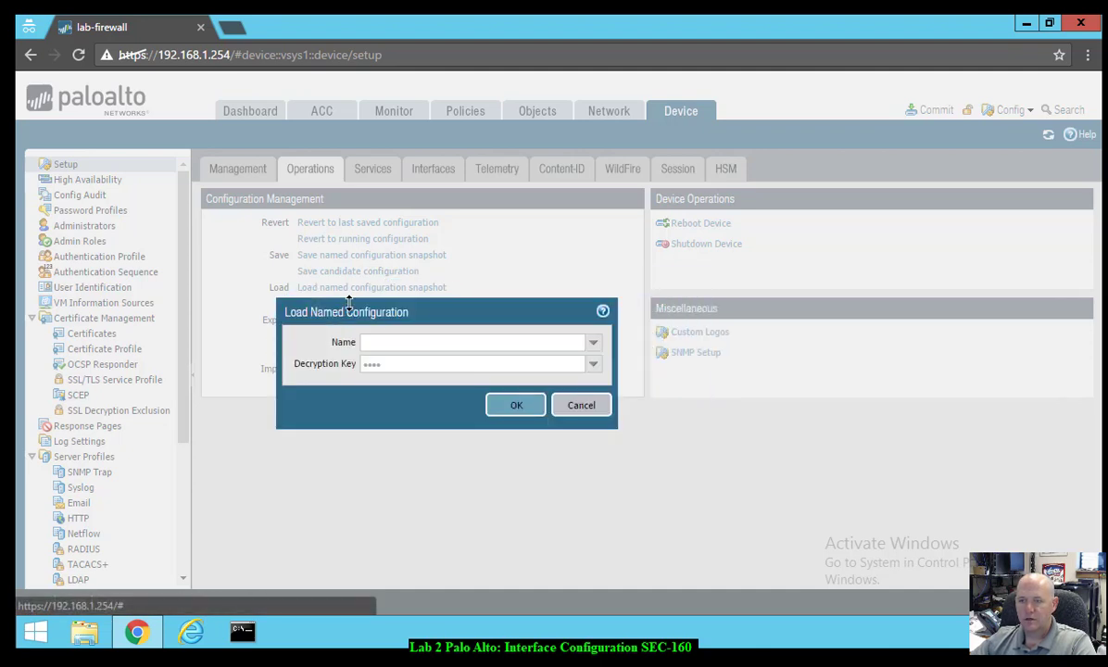
left_click(592, 342)
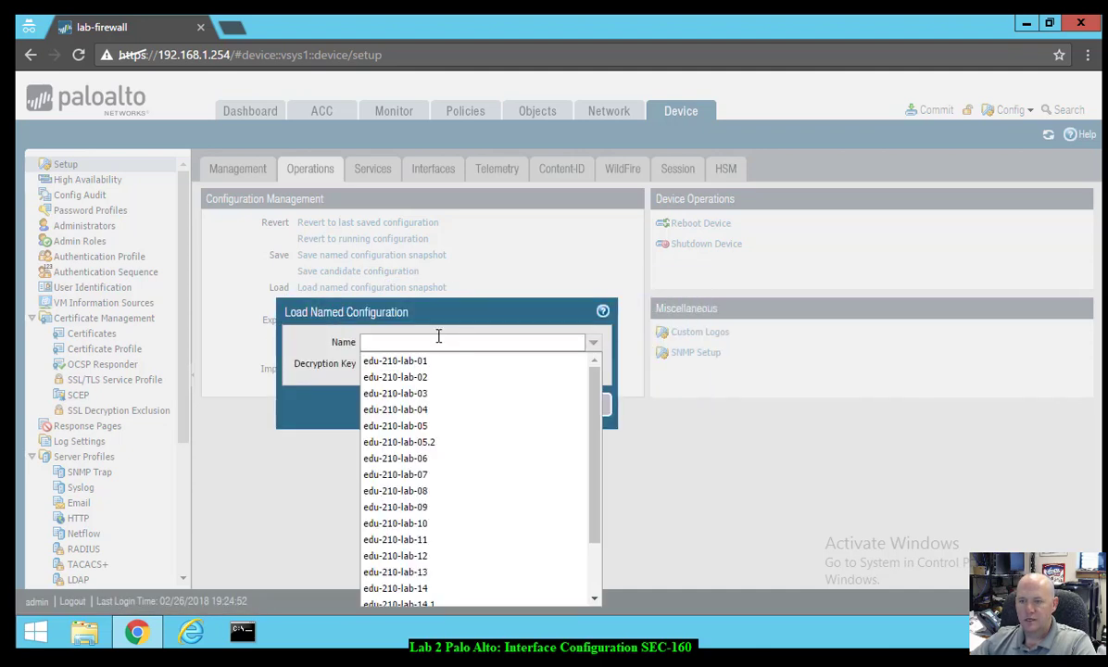
scroll(559, 531, "down", 3)
scroll(584, 522, "up", 3)
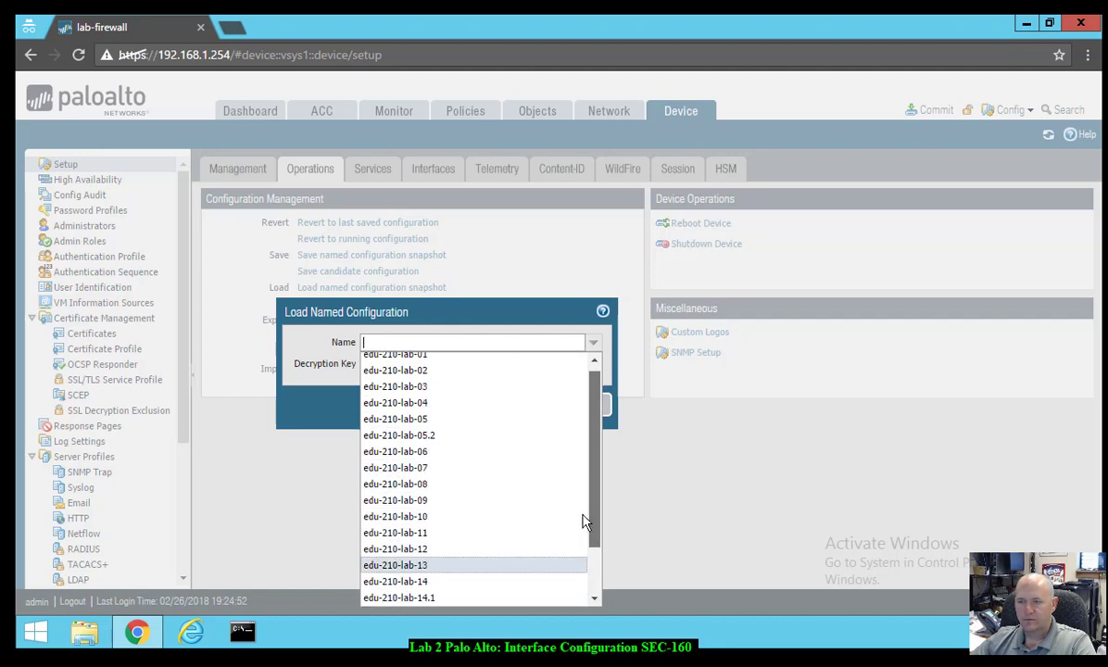
scroll(584, 522, "up", 1)
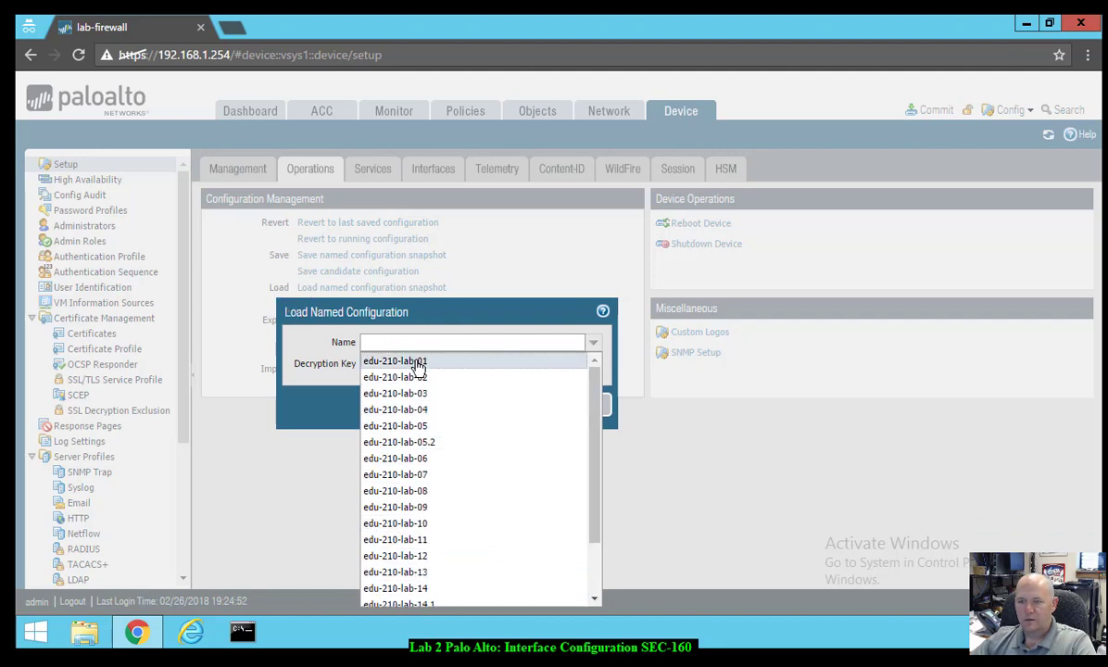
left_click(420, 379)
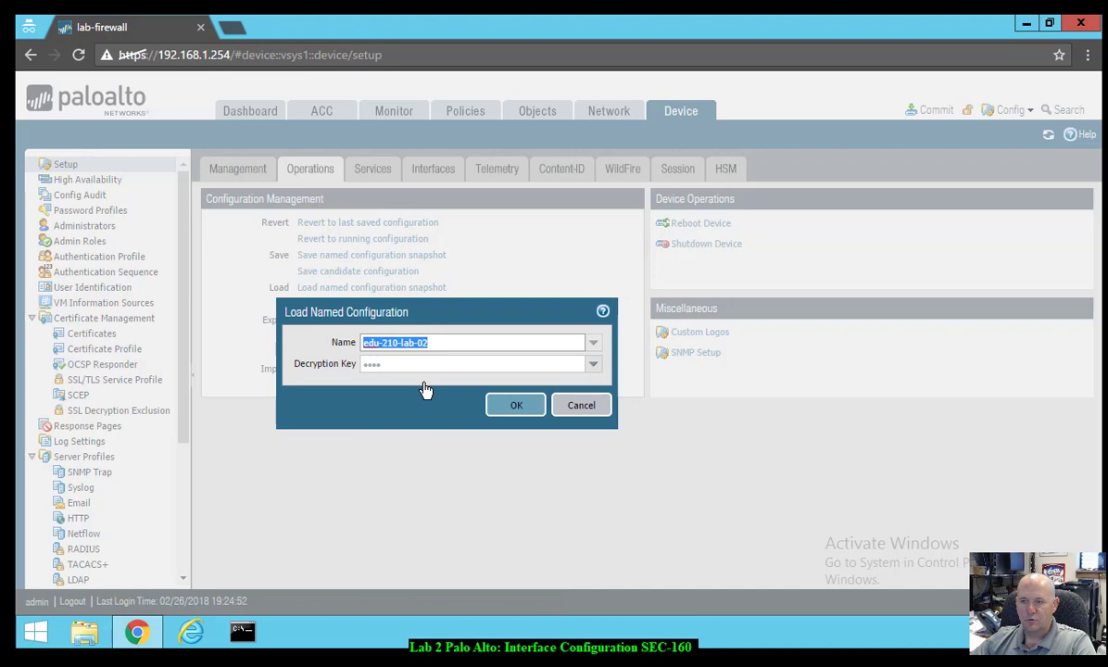
left_click(509, 419)
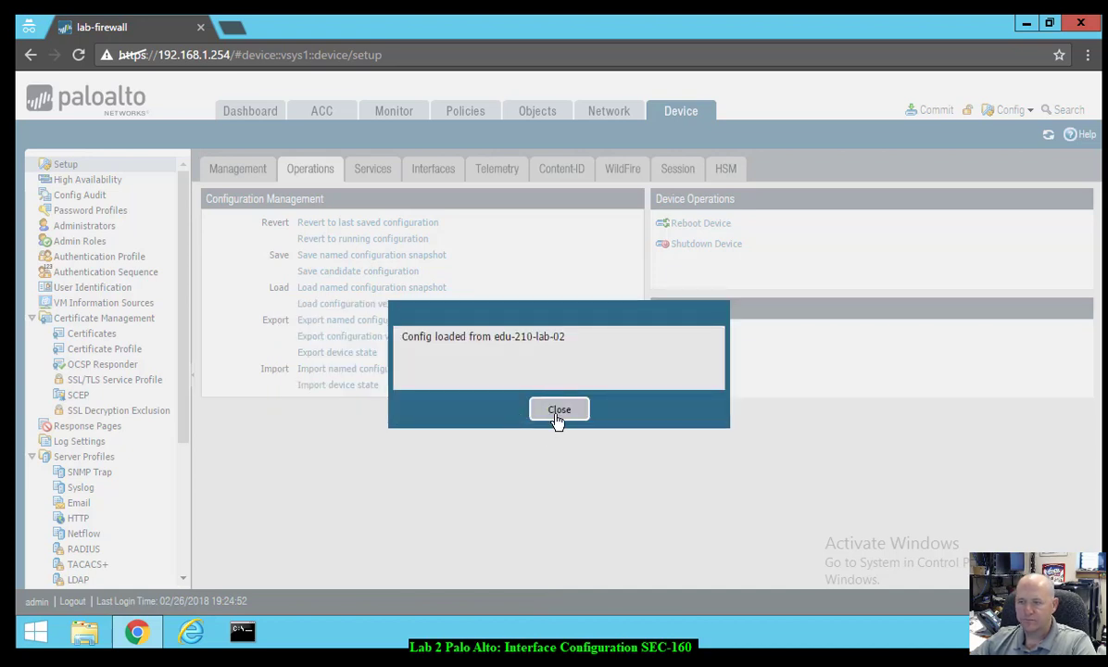
left_click(556, 412)
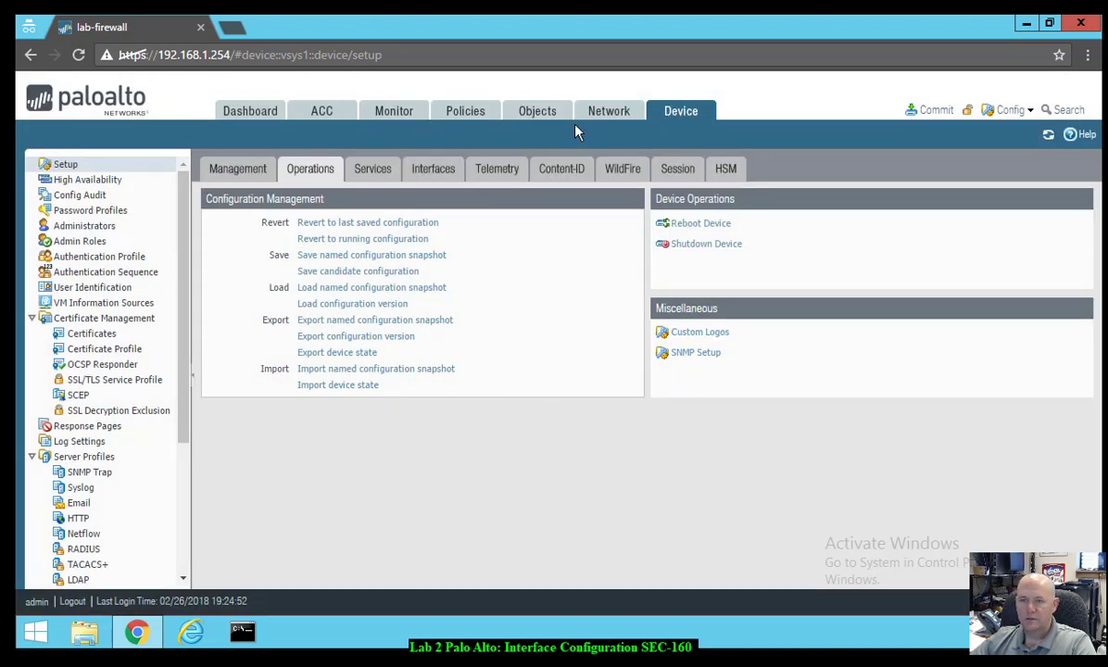
- Commit the loaded configuration and close the successful Commit Status
left_click(936, 111)
left_click(714, 537)
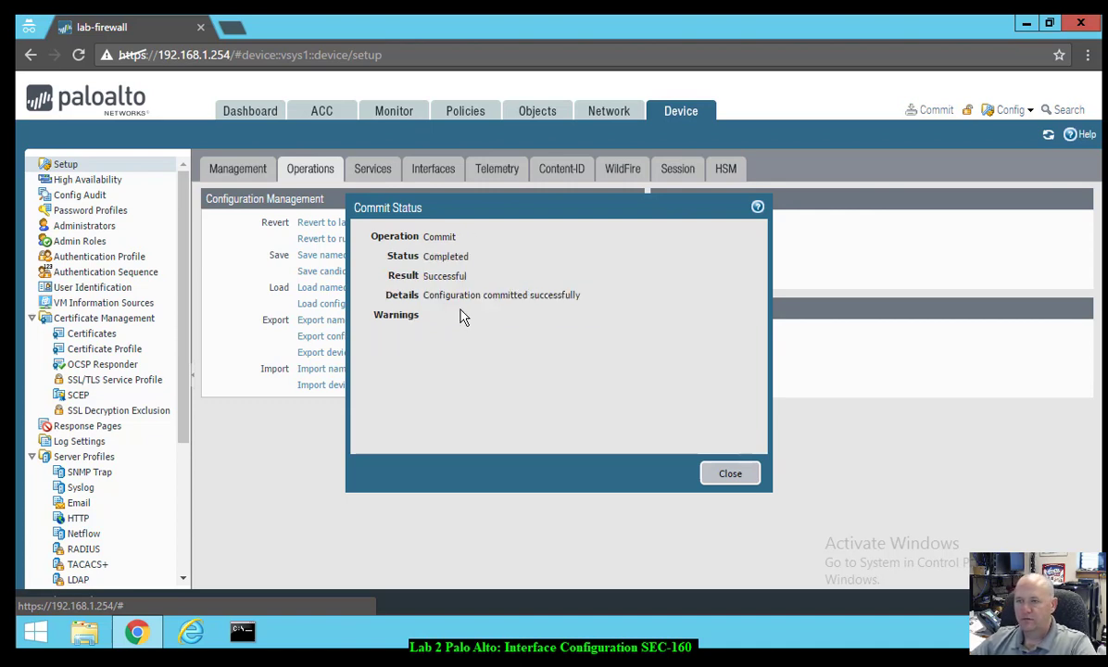
left_click(722, 476)
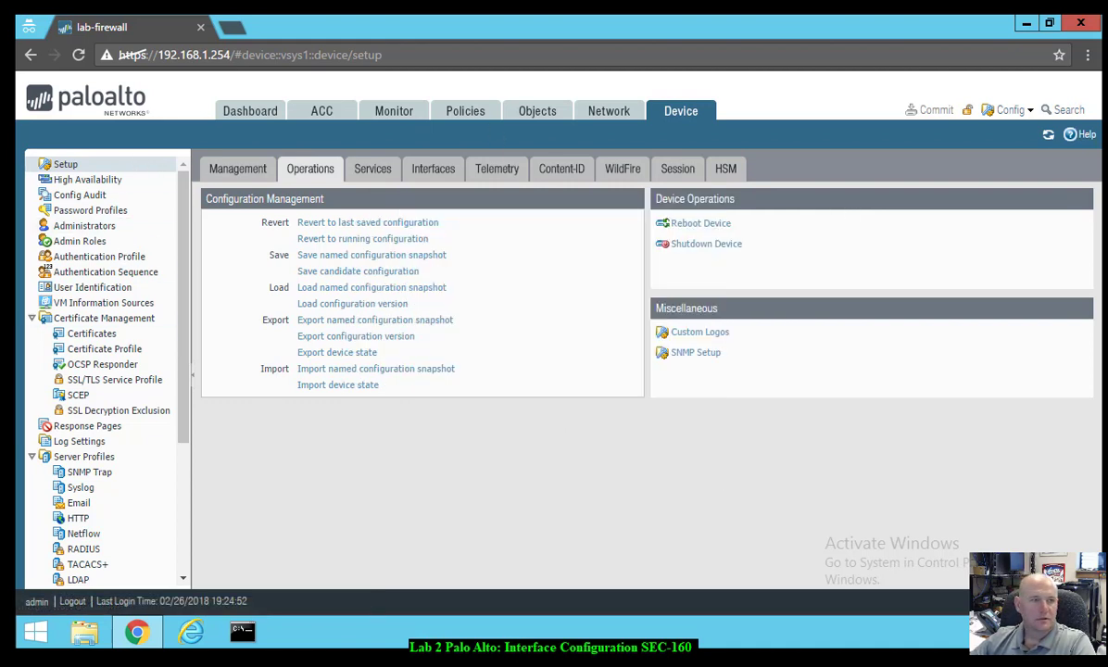
- Add a Layer3 security zone named 'outside' under Network > Zones
left_click(593, 118)
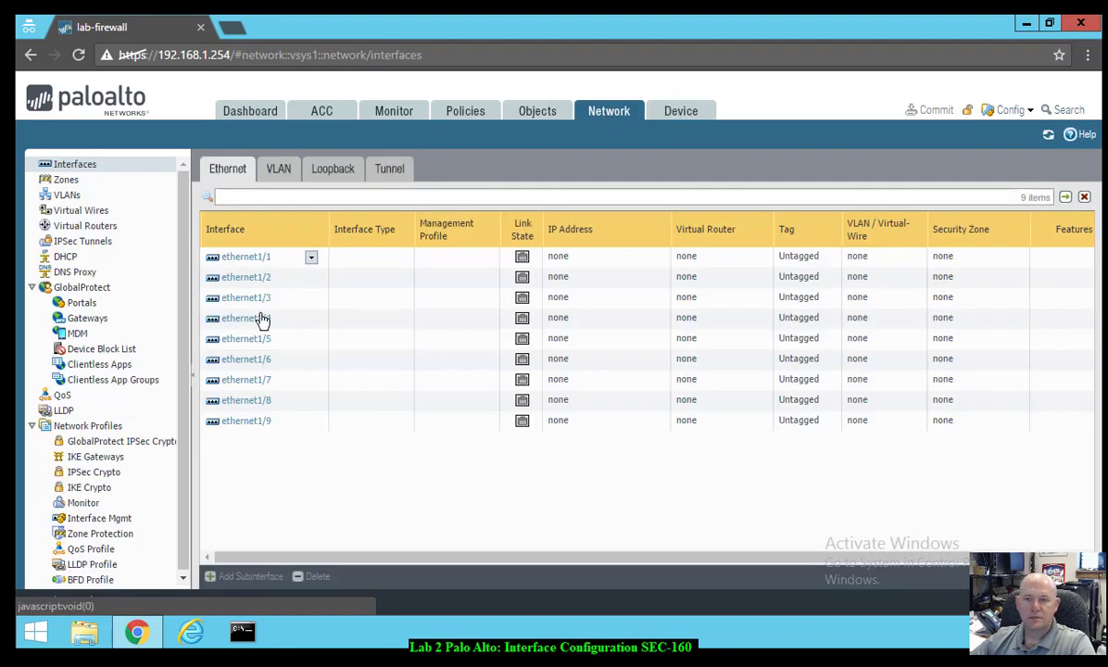
left_click(64, 181)
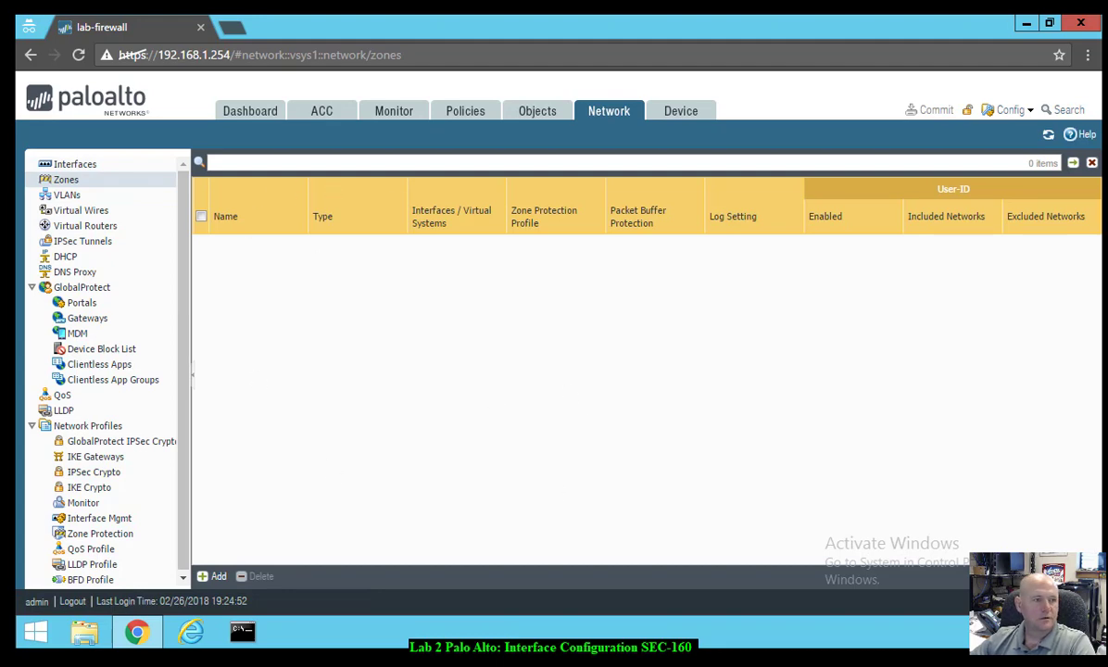
left_click(215, 577)
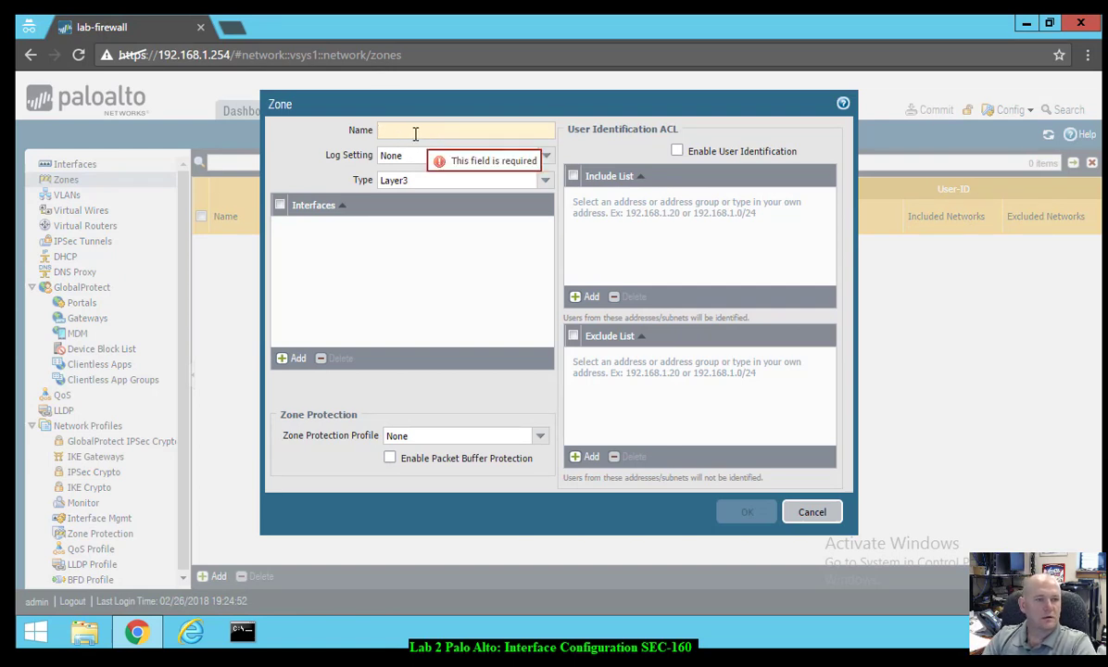
type("outsi")
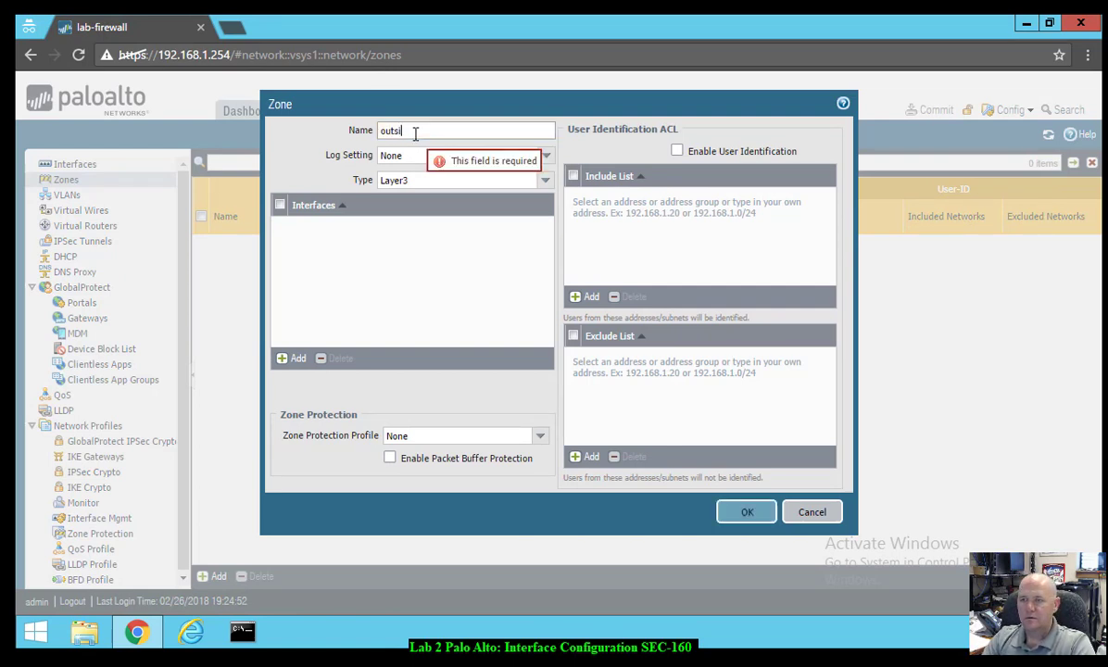
type("de")
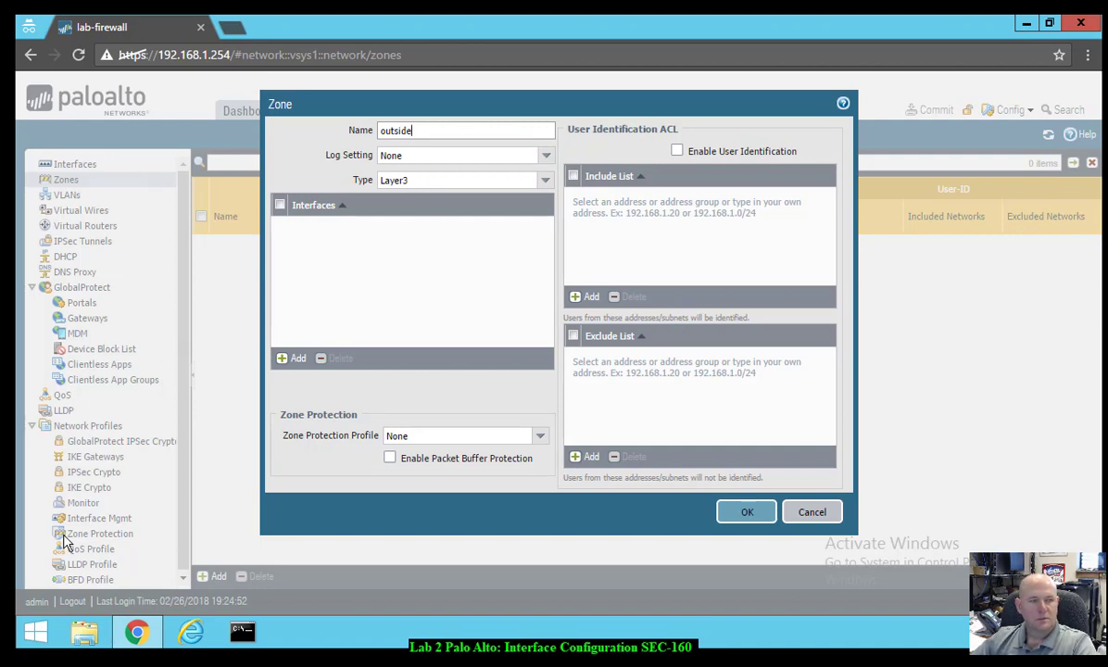
left_click(748, 513)
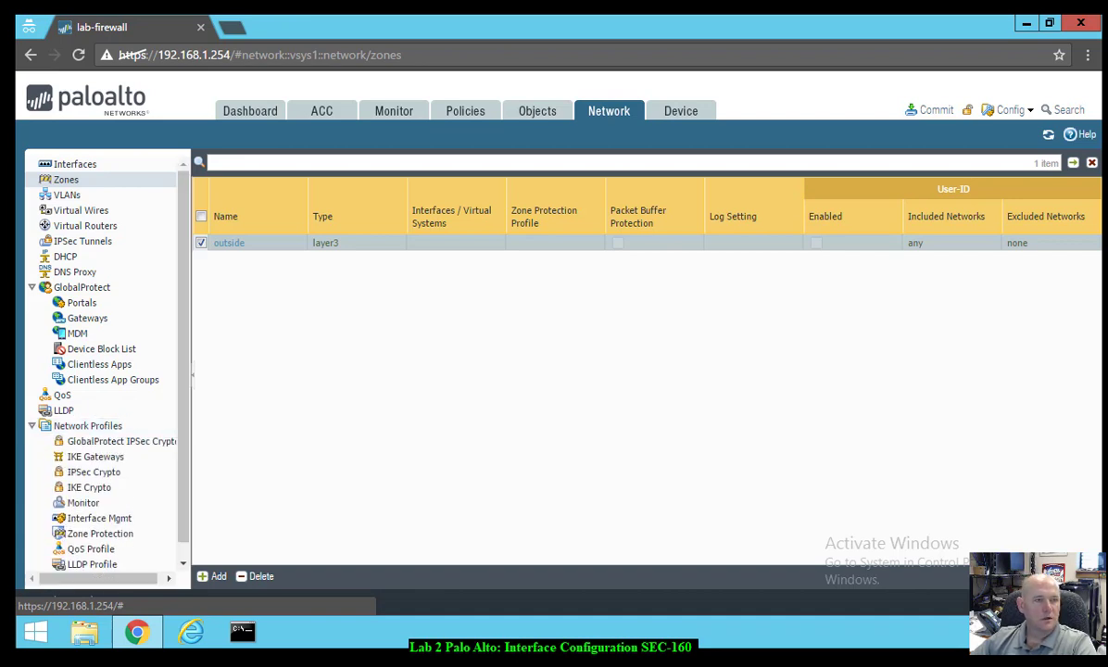
- Create Interface Management profile 'ping-response-pages' allowing Ping and Response Pages
left_click(98, 518)
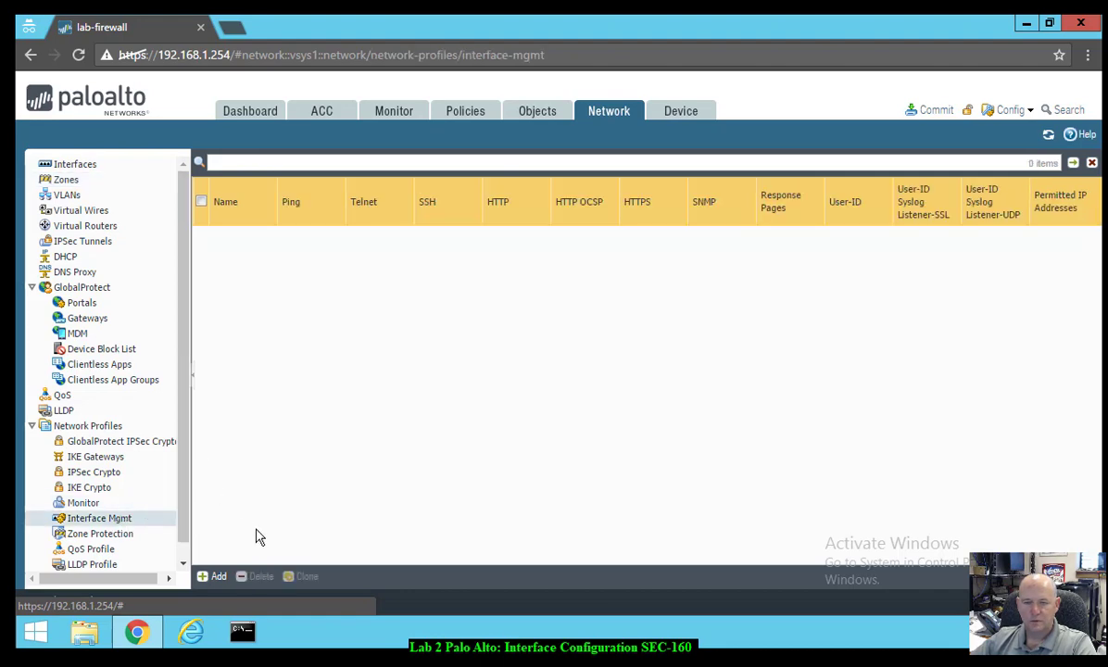
left_click(212, 576)
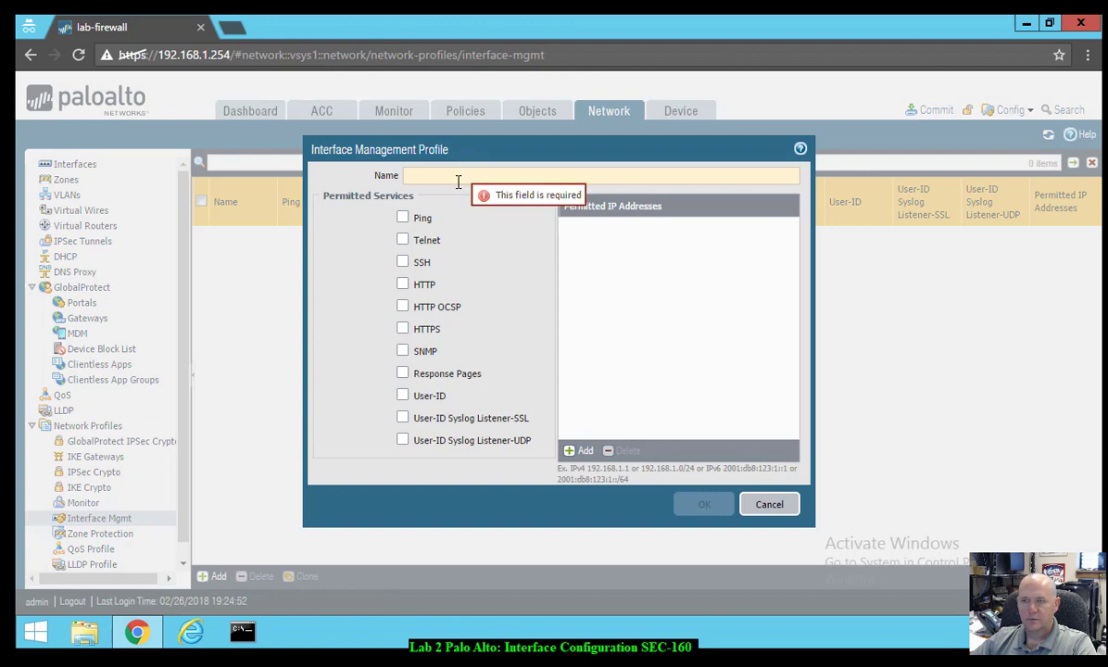
type("pro")
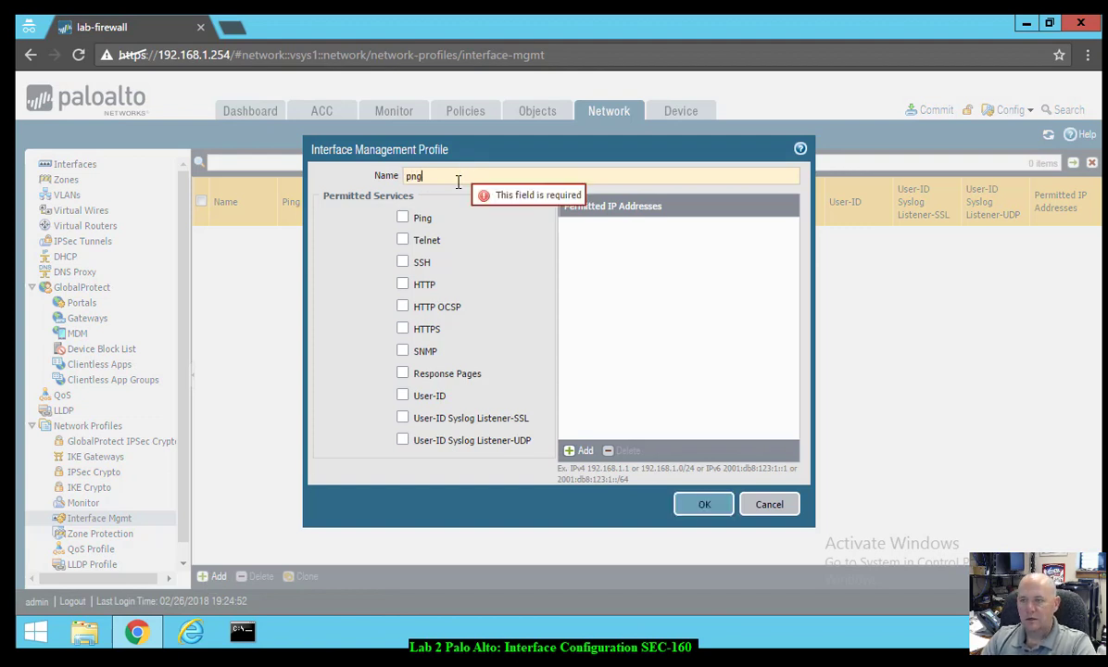
key("BackSpace")
key("BackSpace")
key("BackSpace")
type("ping-")
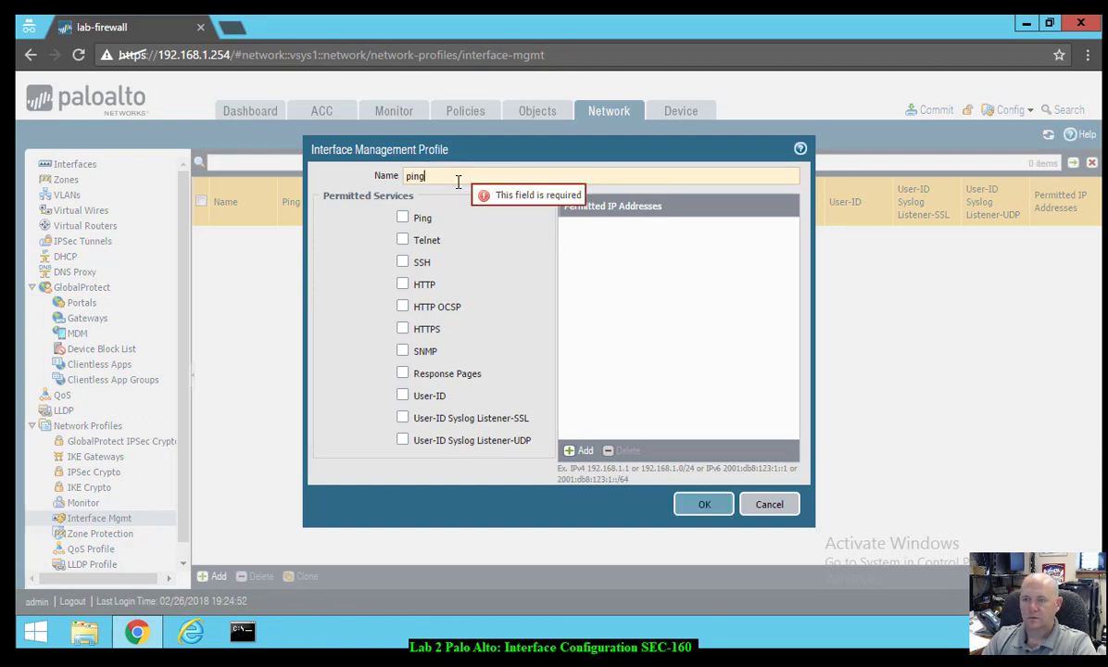
type("respons")
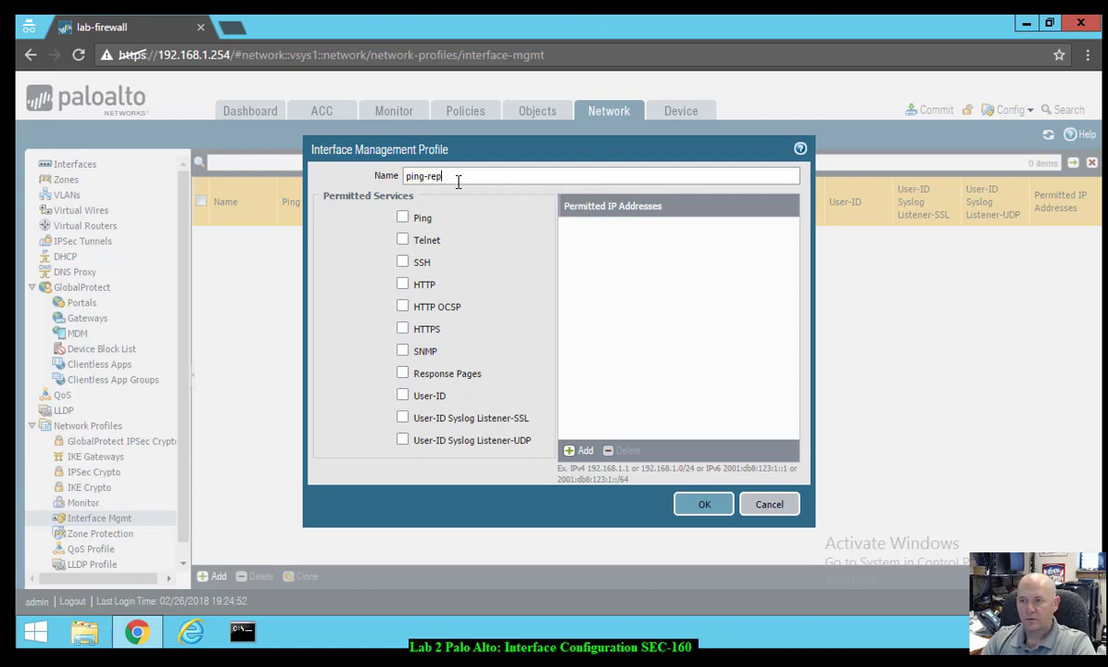
key("BackSpace")
key("BackSpace")
key("BackSpace")
type("on")
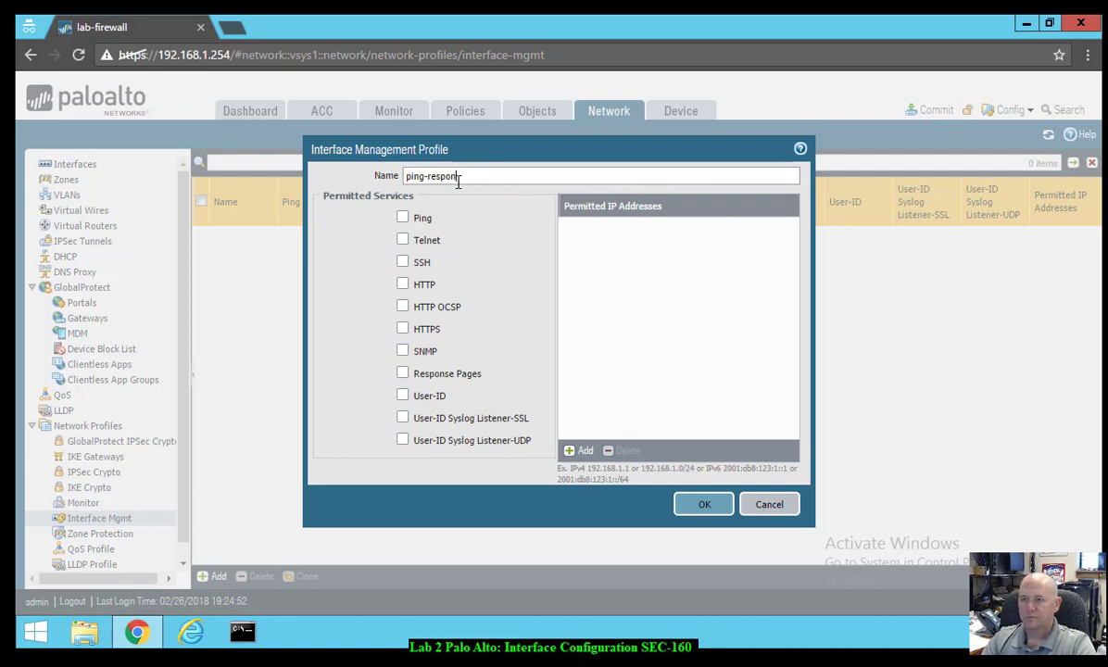
type("se-pages")
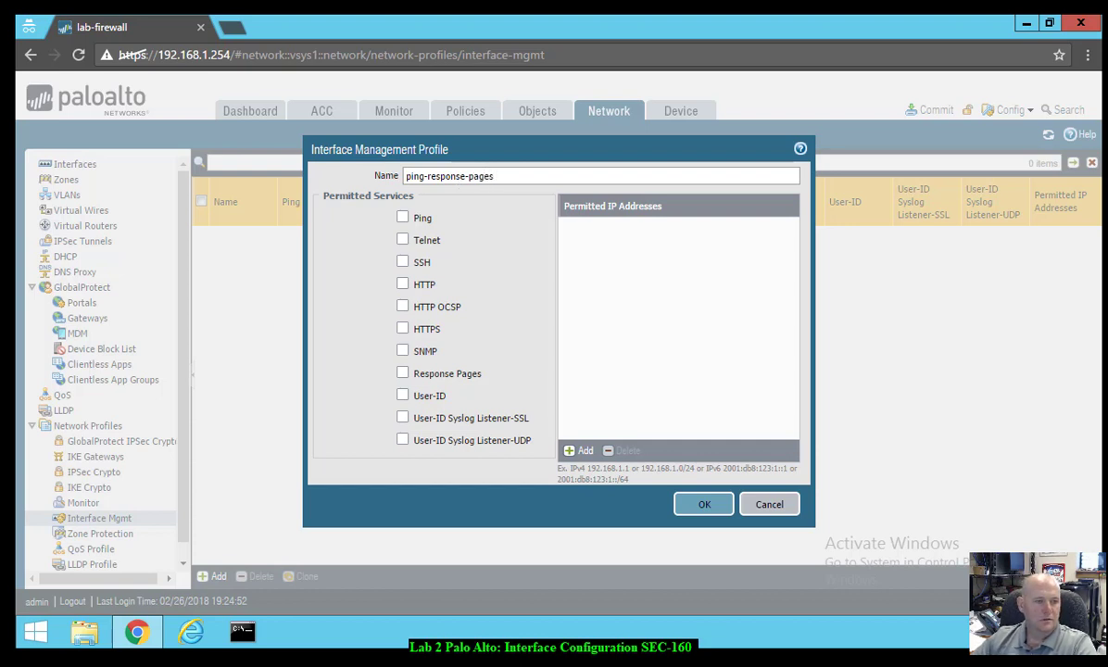
left_click(403, 218)
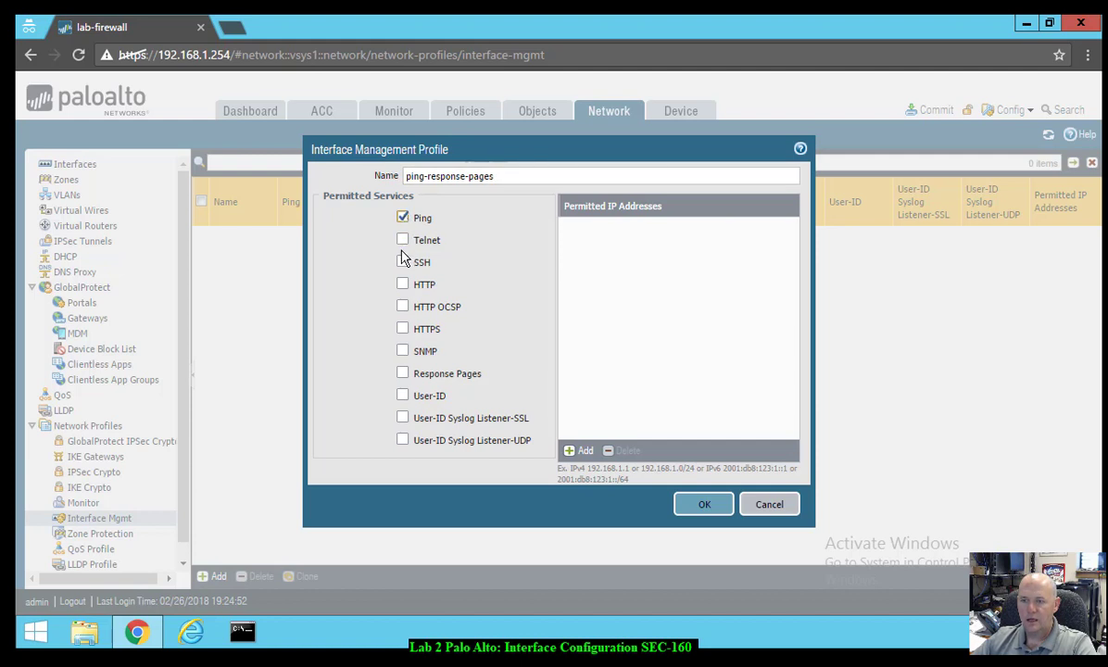
left_click(402, 373)
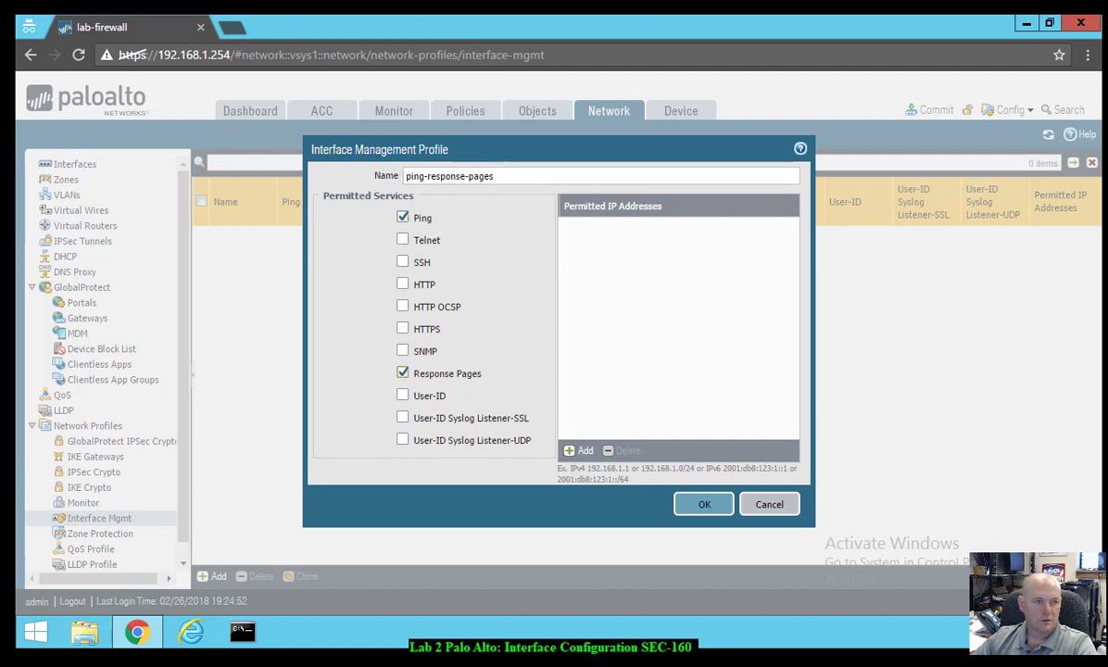
left_click(703, 507)
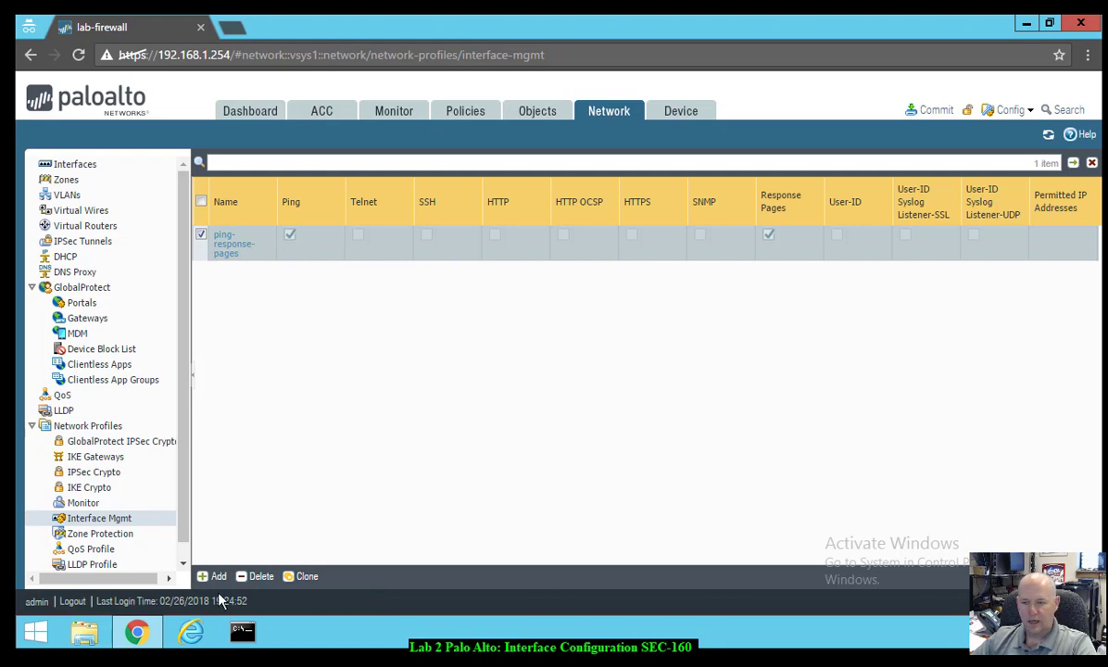
- Create Interface Management profile 'ping' allowing only Ping
left_click(213, 576)
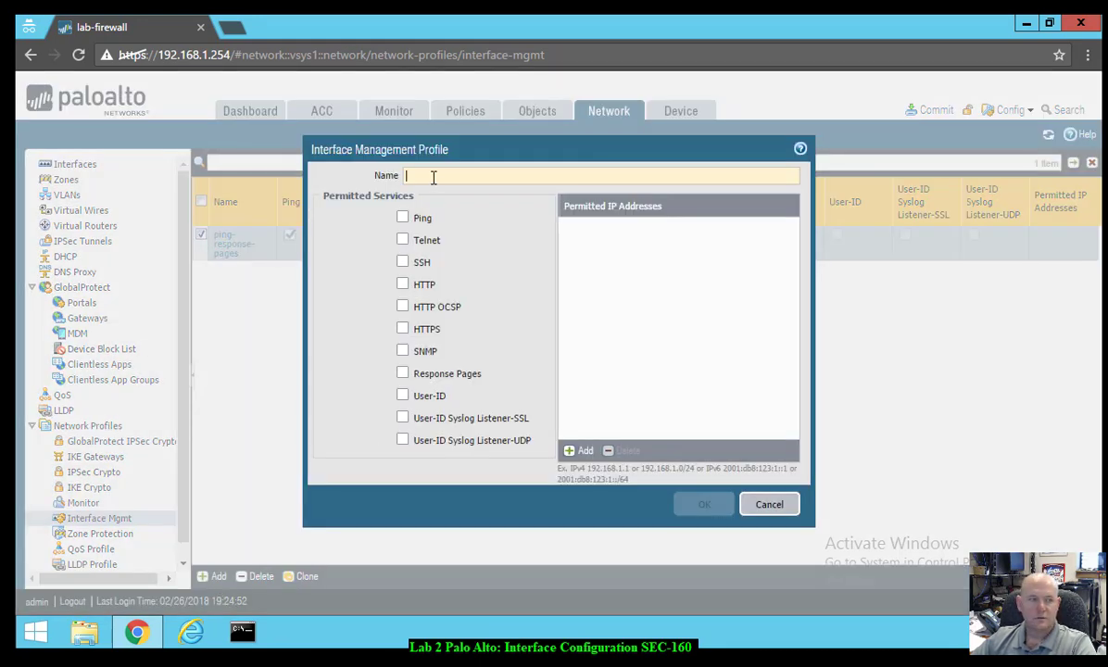
type("ping")
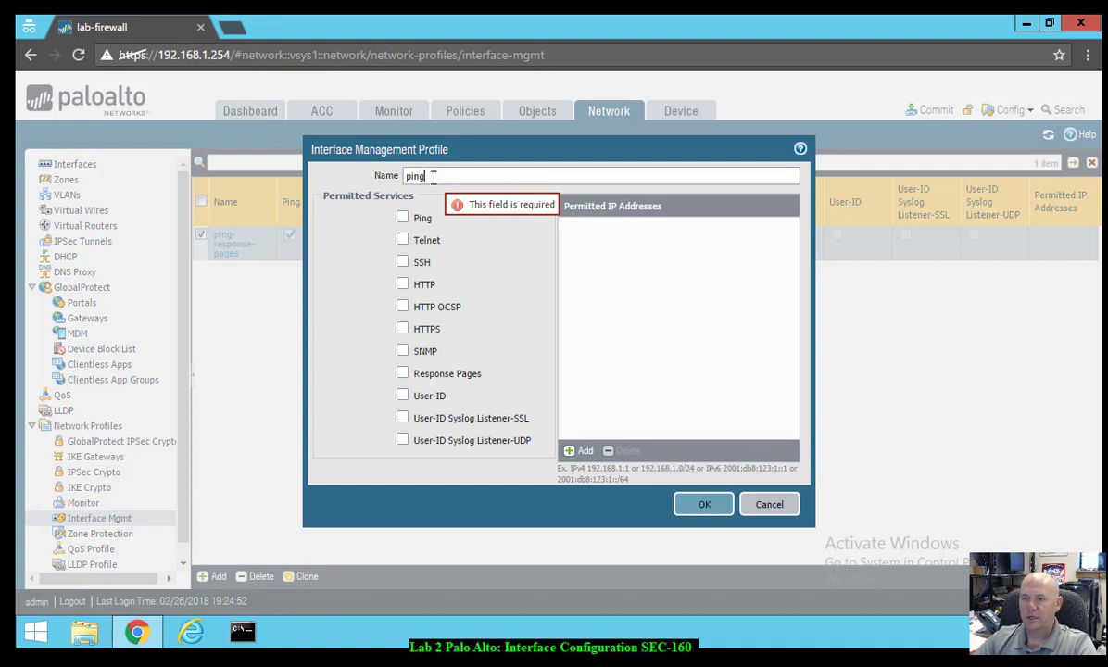
left_click(402, 219)
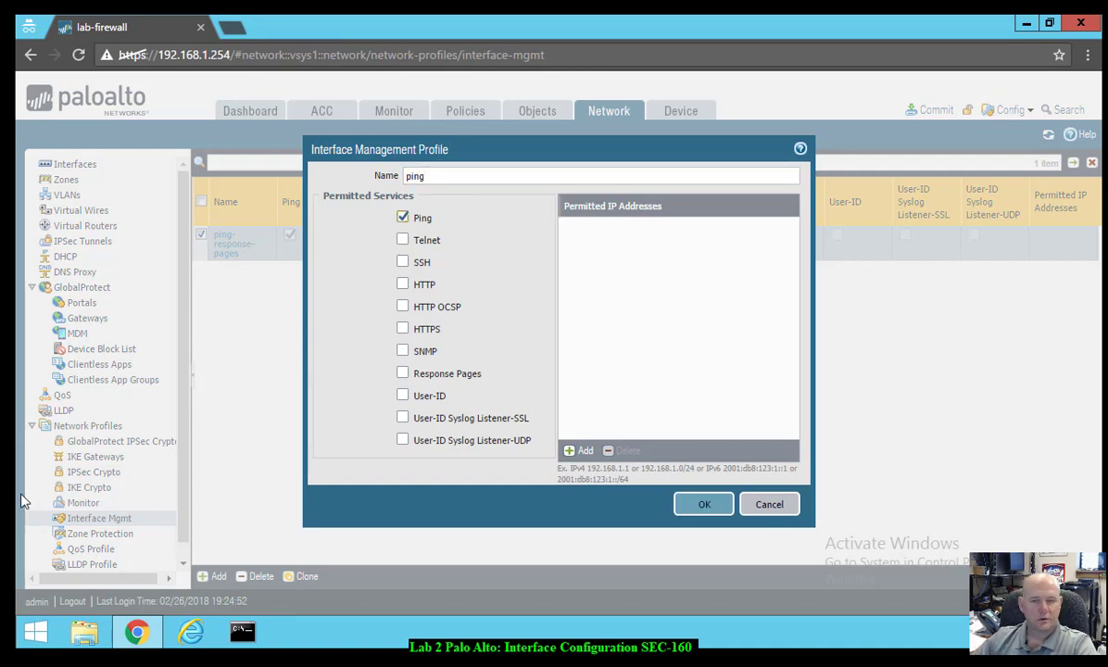
left_click(703, 505)
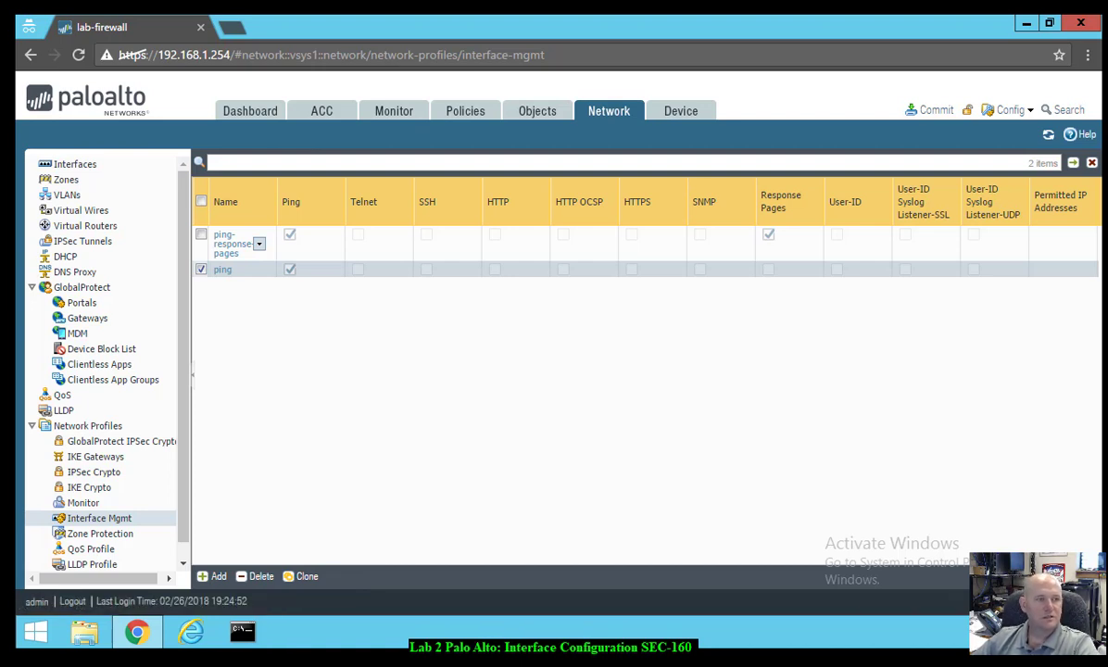
- Open ethernet1/2 and give it the comment 'inside interface'
left_click(74, 166)
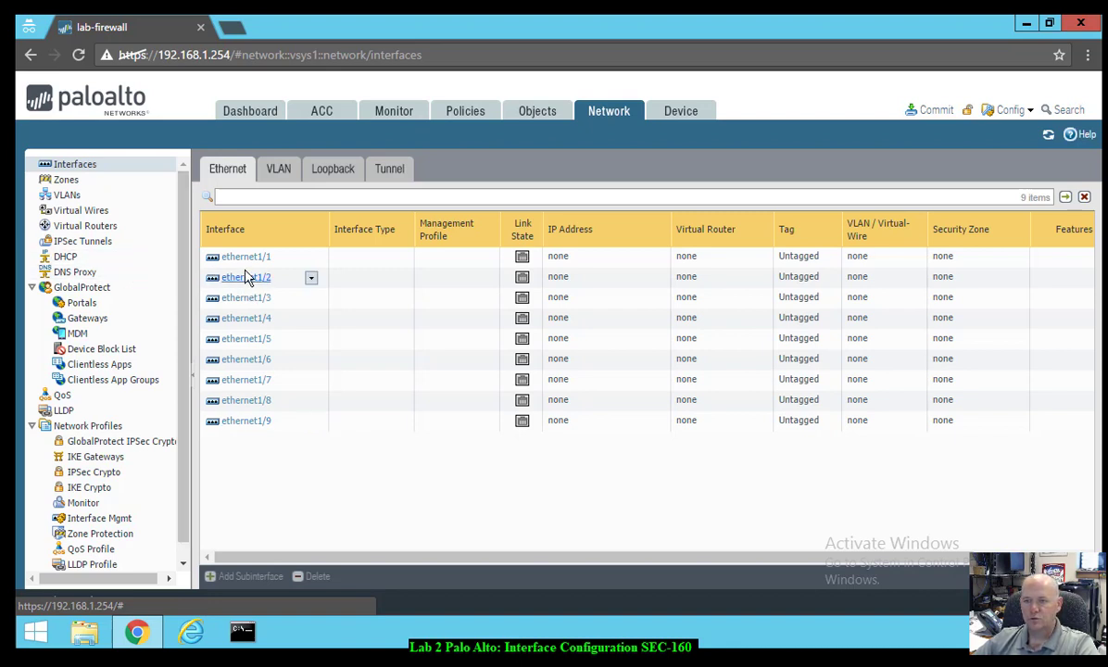
left_click(240, 283)
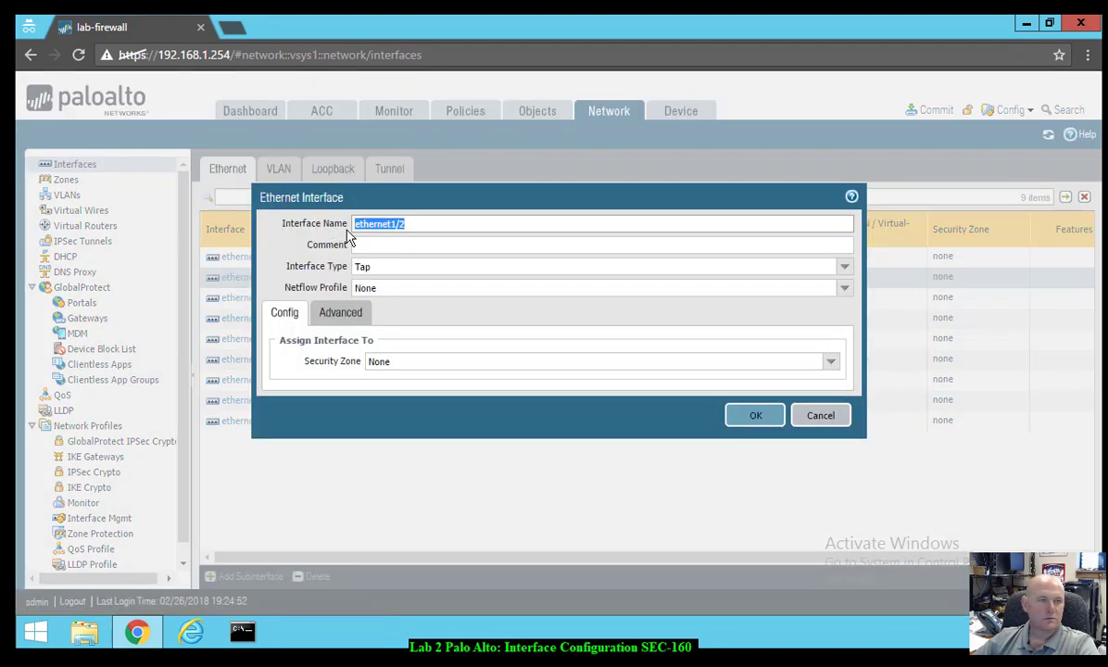
left_click(430, 245)
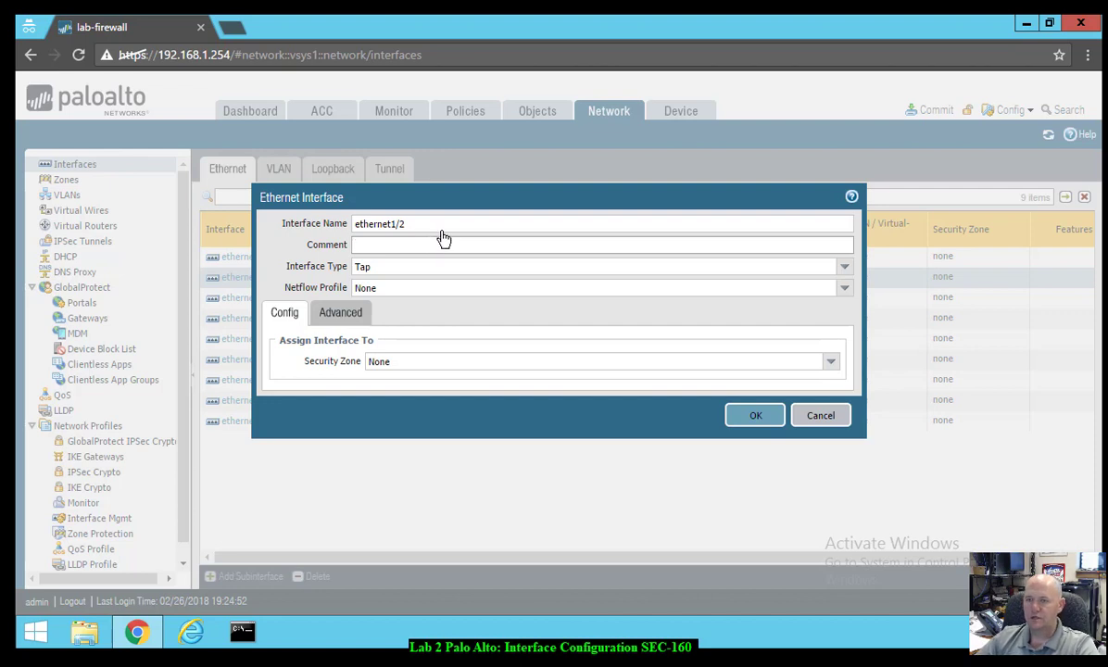
left_click(448, 227)
left_click(430, 240)
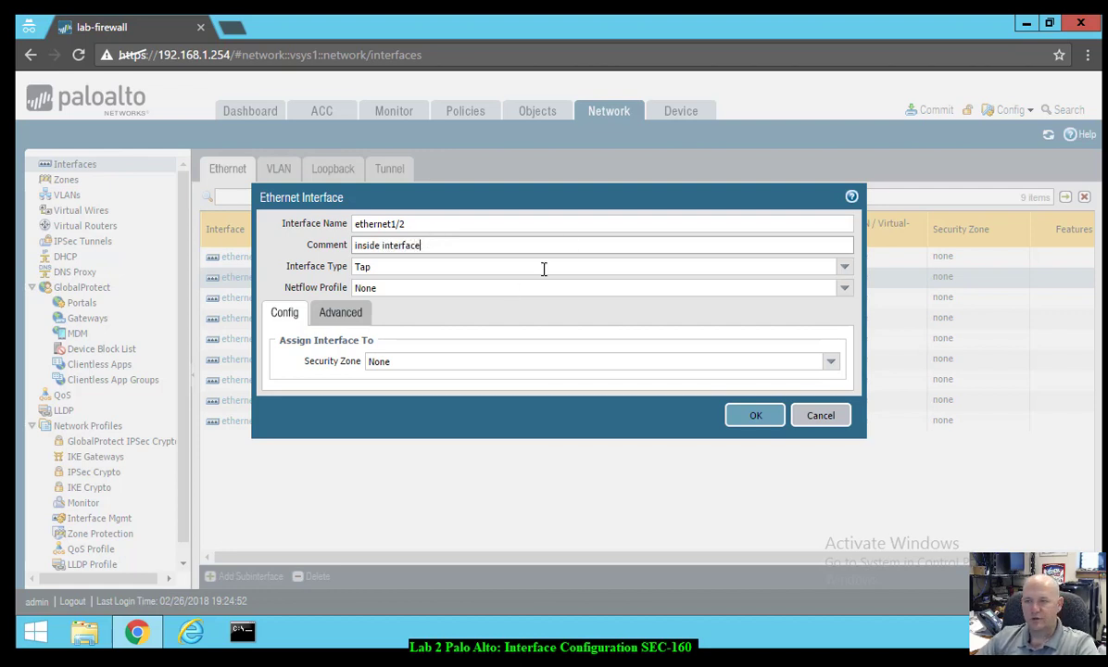
- Set ethernet1/2 to Layer3 and assign it a newly created 'inside' security zone
left_click(845, 268)
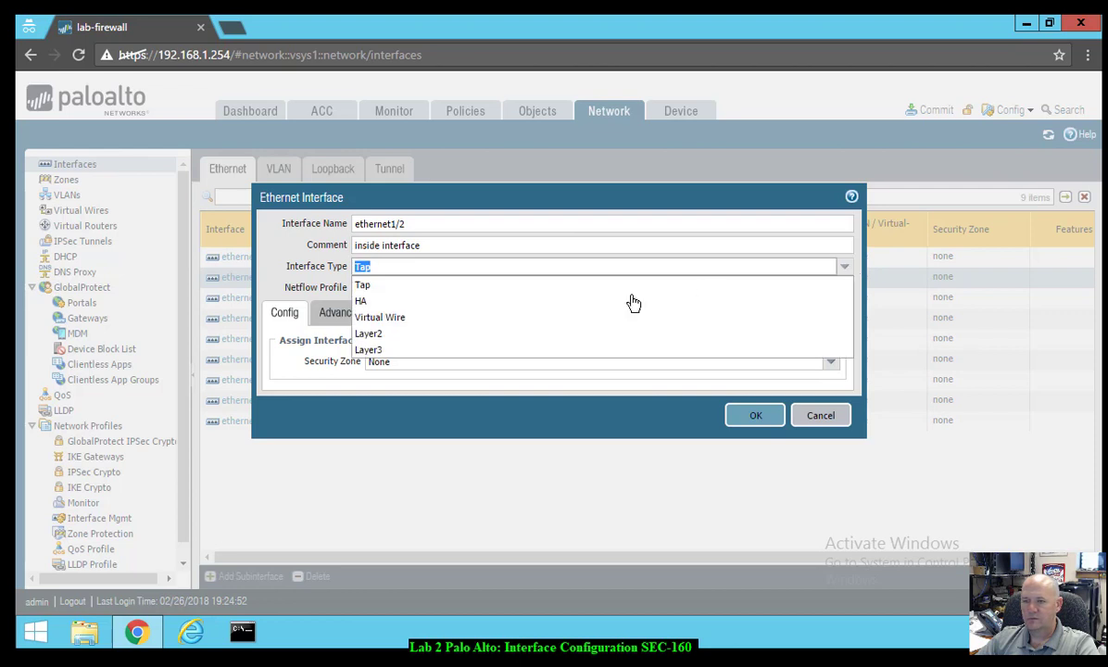
left_click(412, 352)
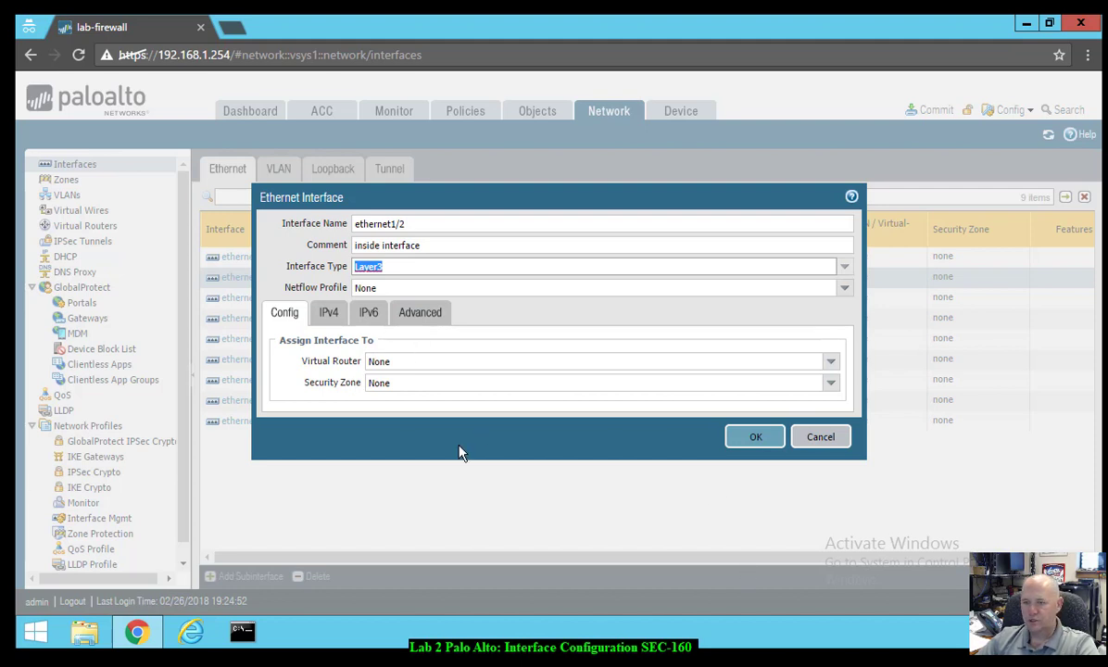
left_click(830, 383)
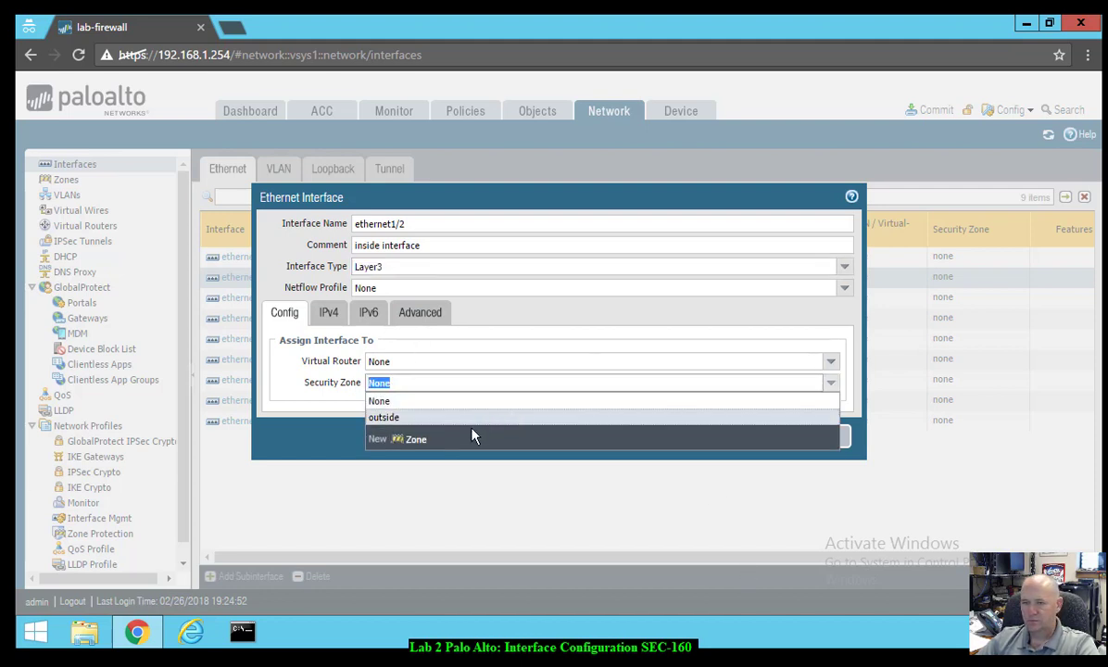
left_click(419, 439)
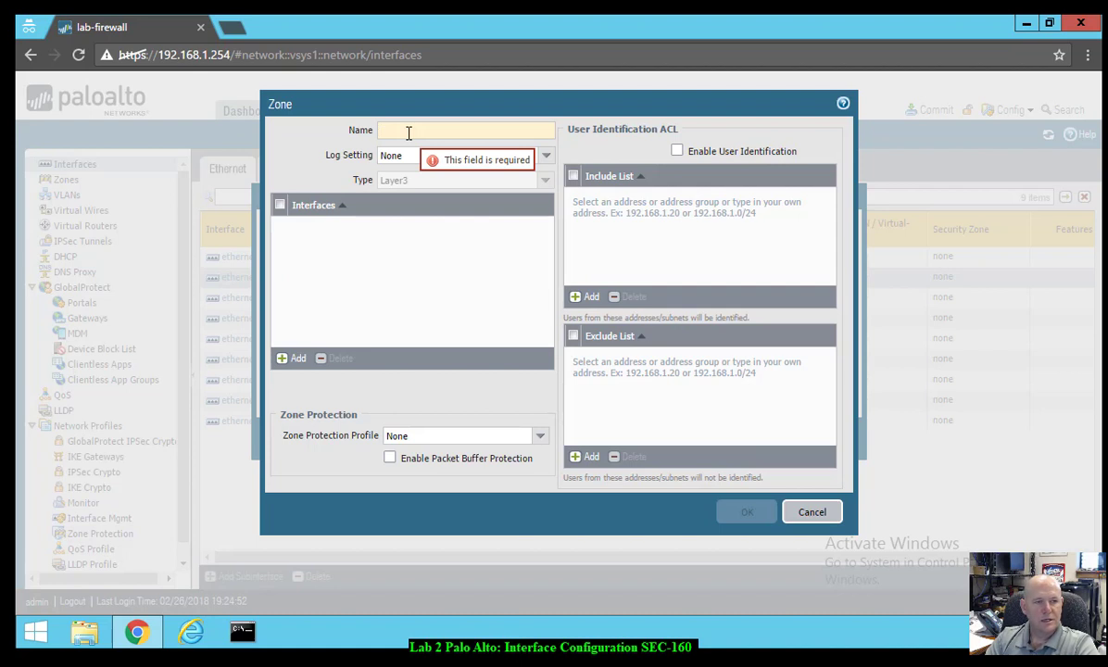
type("inside")
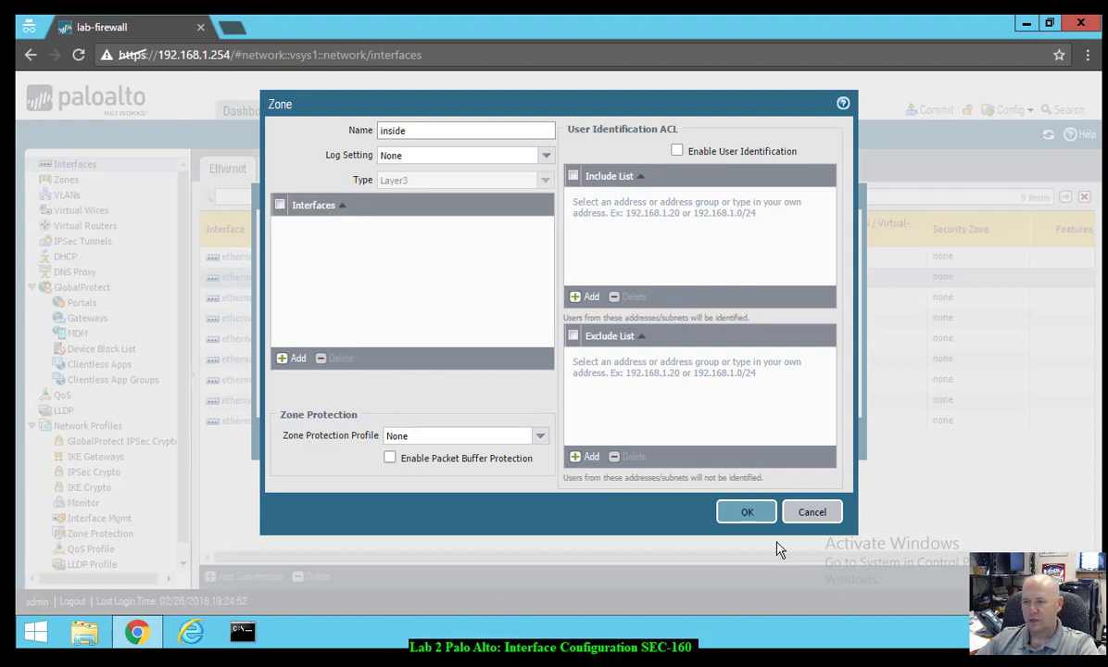
left_click(752, 515)
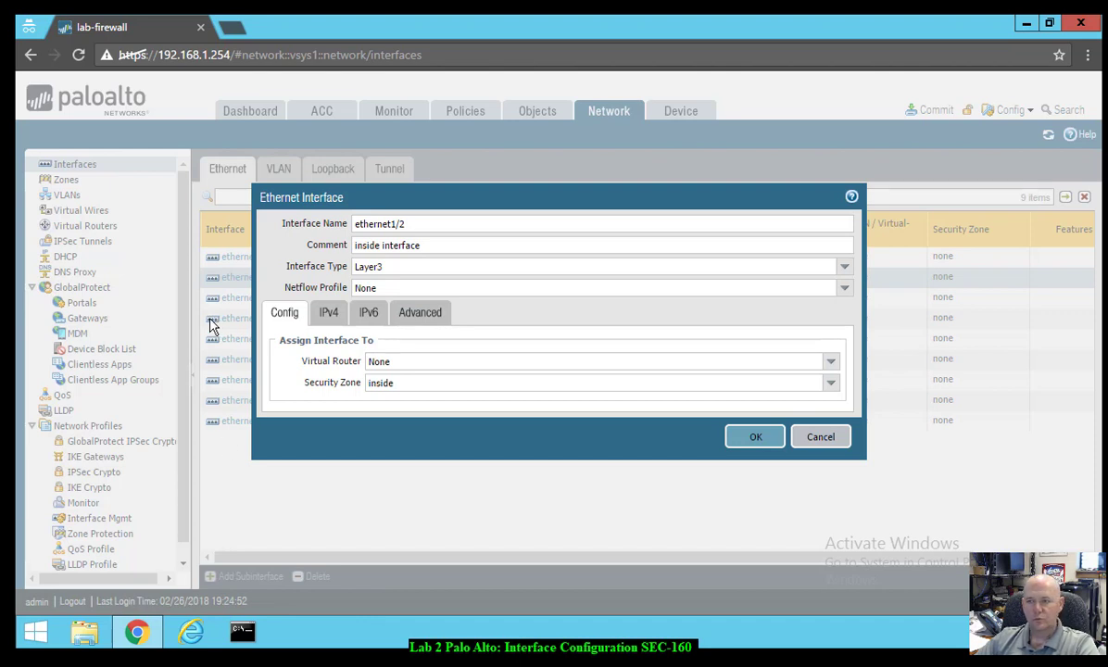
left_click(329, 313)
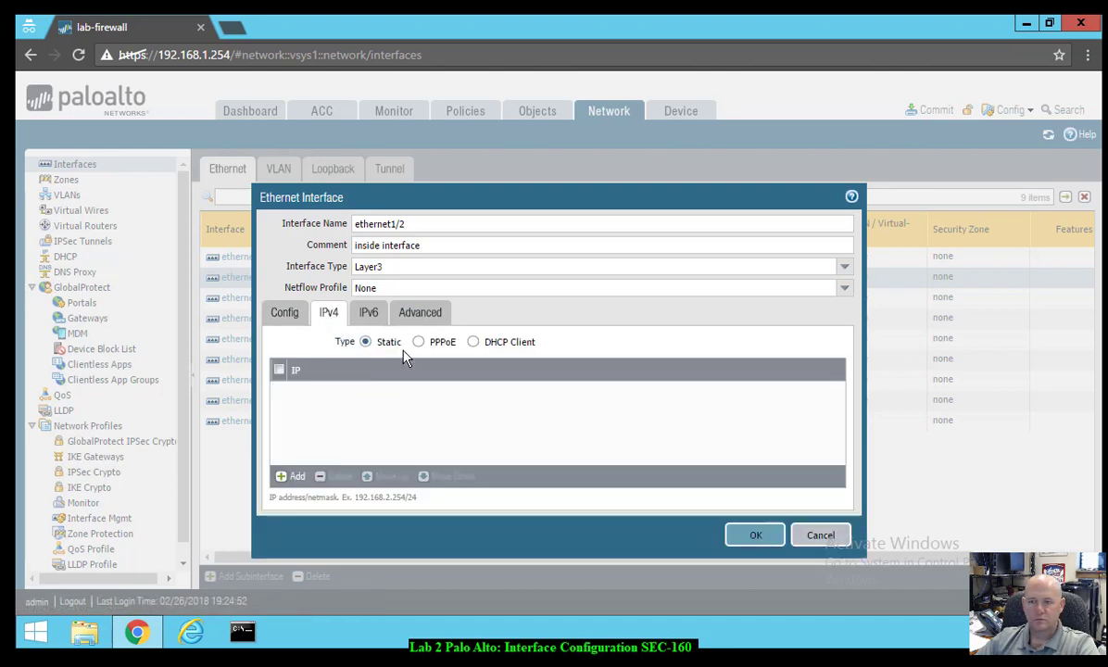
- Add static IPv4 address 192.168.1.1/24 to ethernet1/2
left_click(294, 477)
type("192.168.1.1/24")
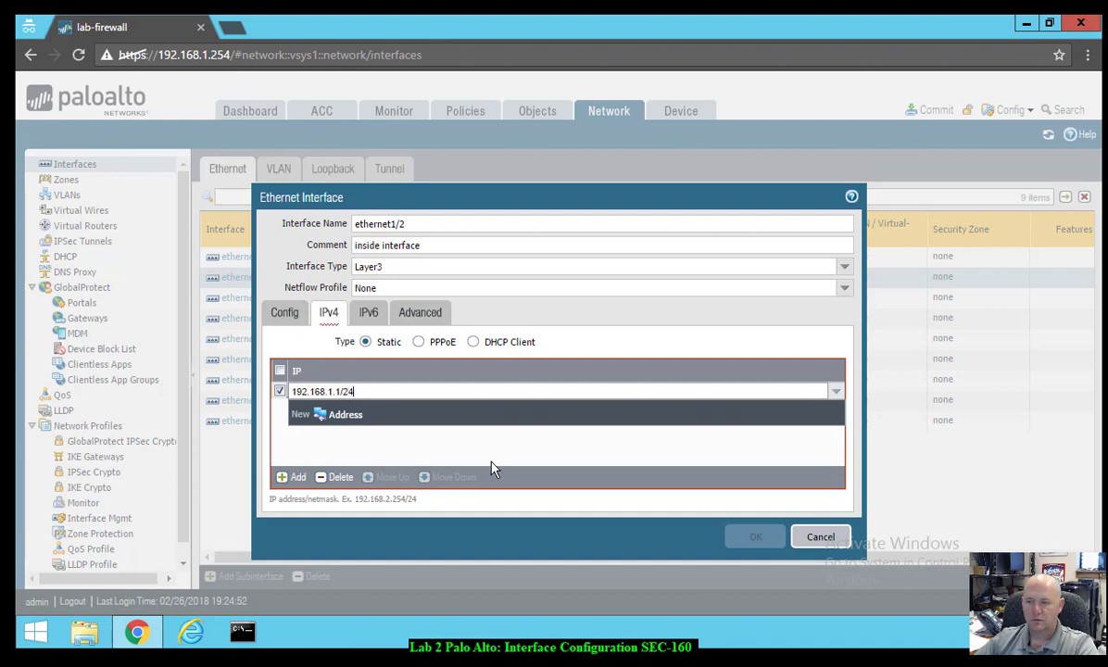
left_click(513, 450)
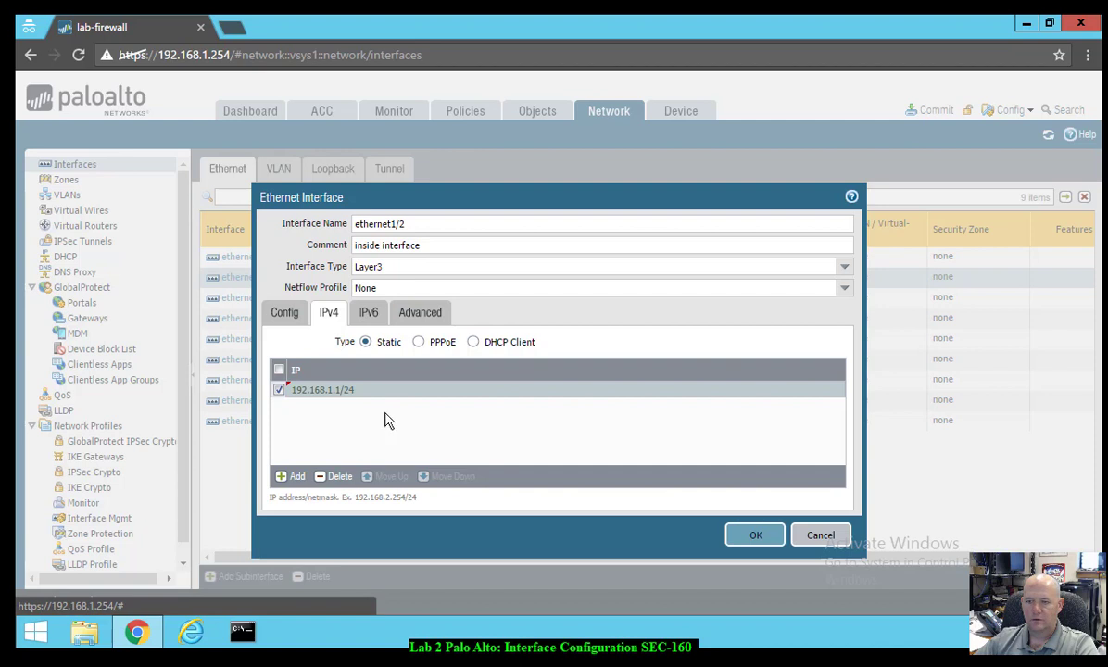
left_click(411, 312)
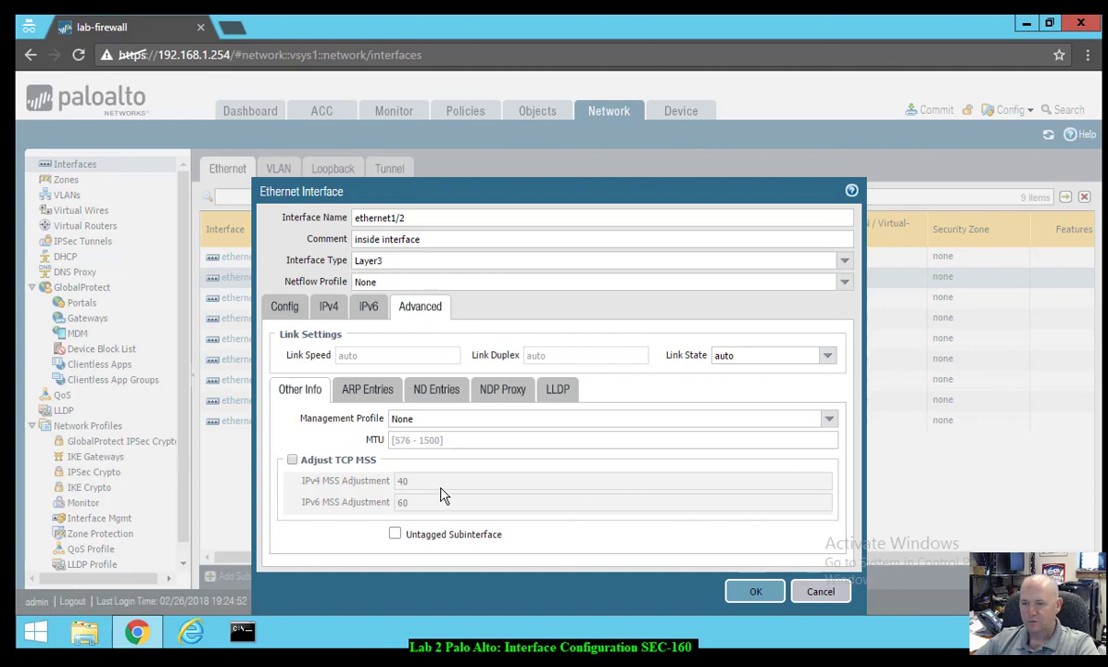
- Set ethernet1/2's Management Profile to ping-response-pages and save the interface
left_click(829, 420)
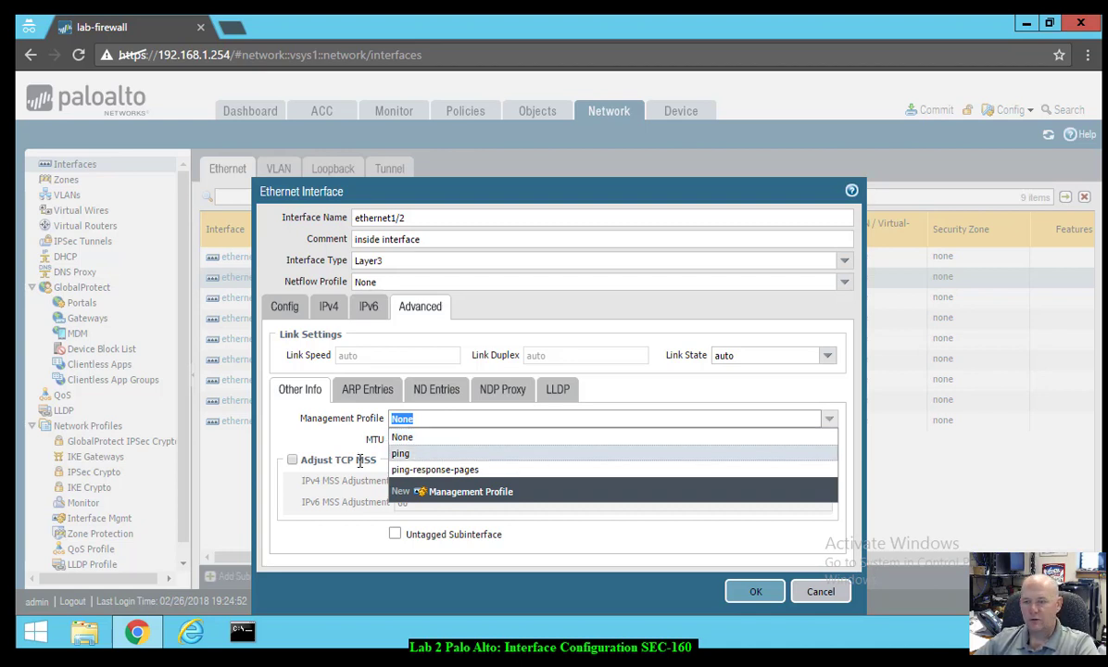
left_click(425, 470)
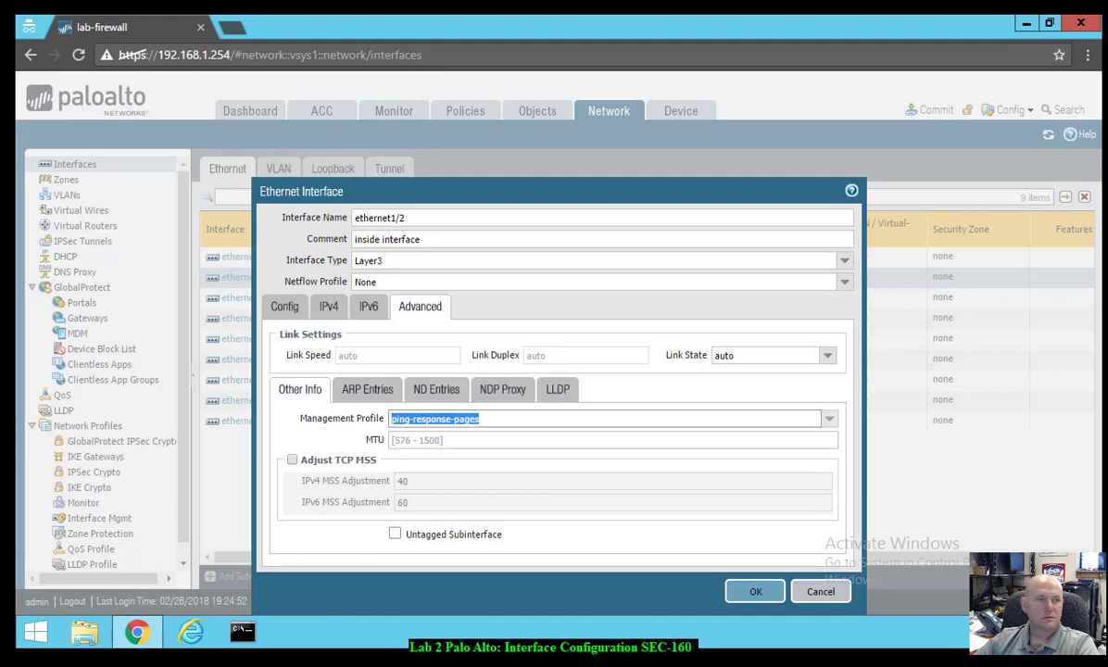
left_click(758, 590)
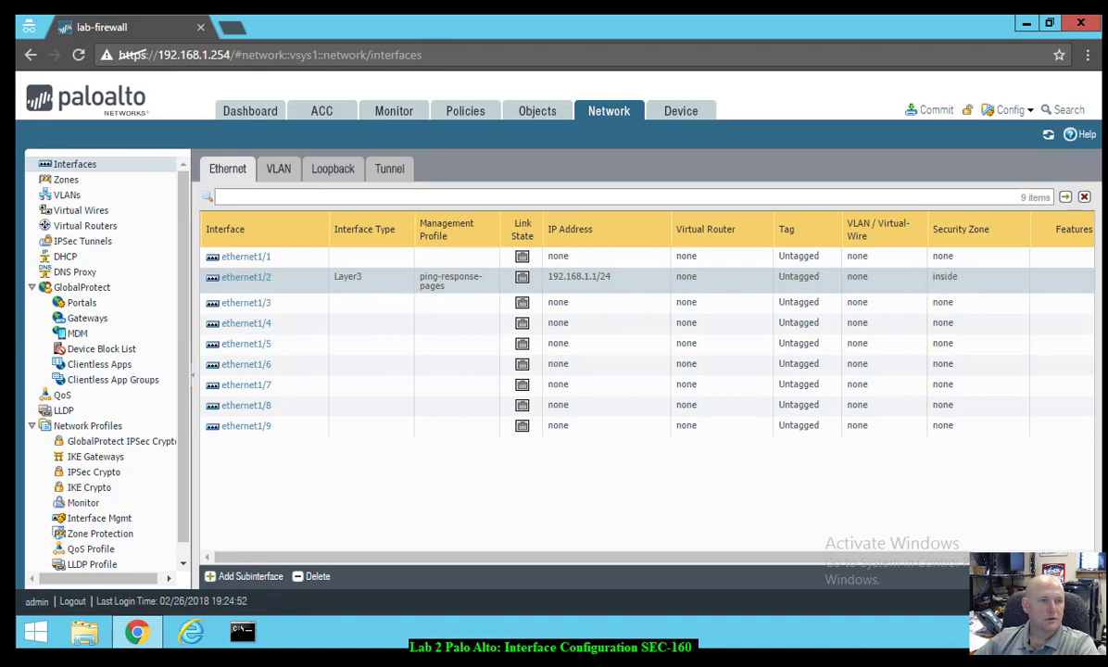
- Open ethernet1/3 and give it the comment 'dmz interface'
left_click(256, 306)
left_click(256, 306)
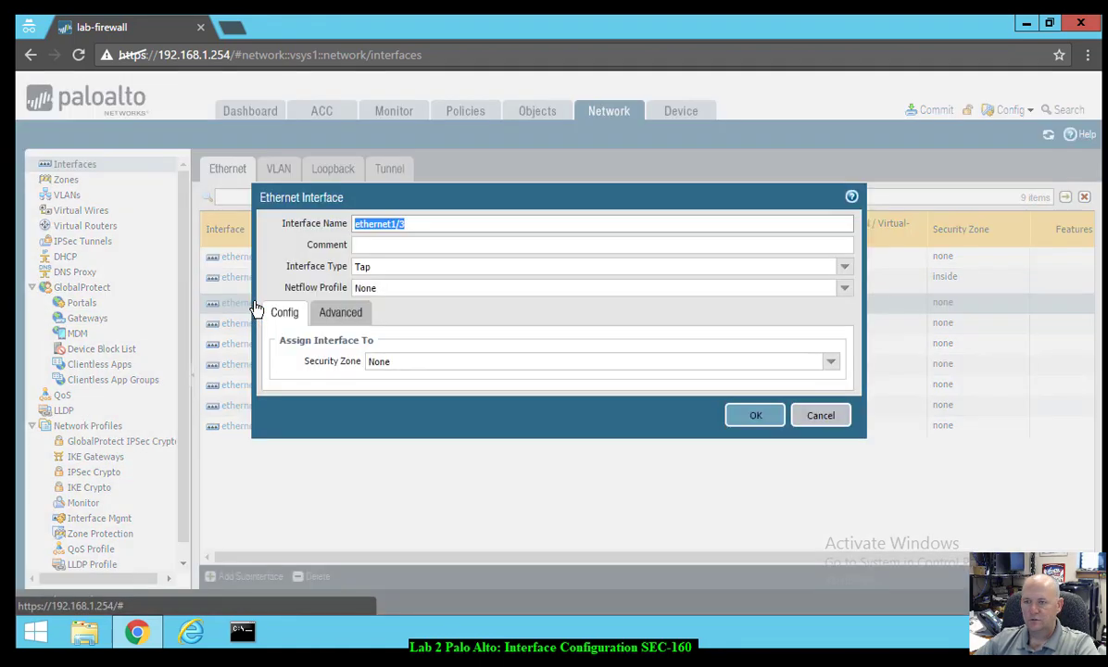
left_click(398, 247)
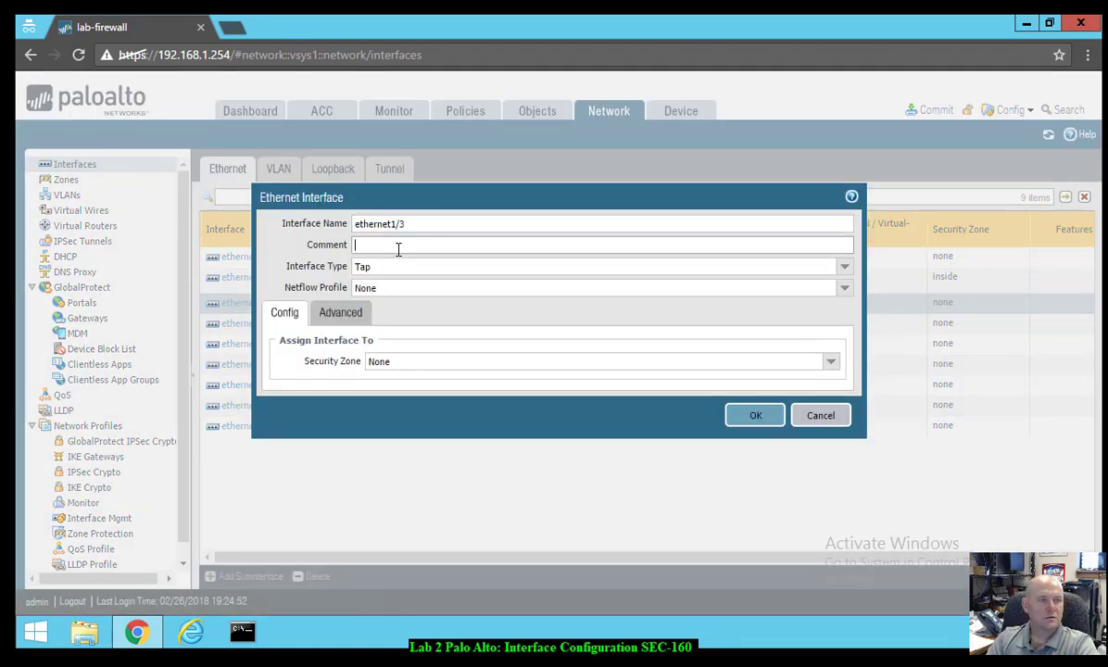
type("dmz interface")
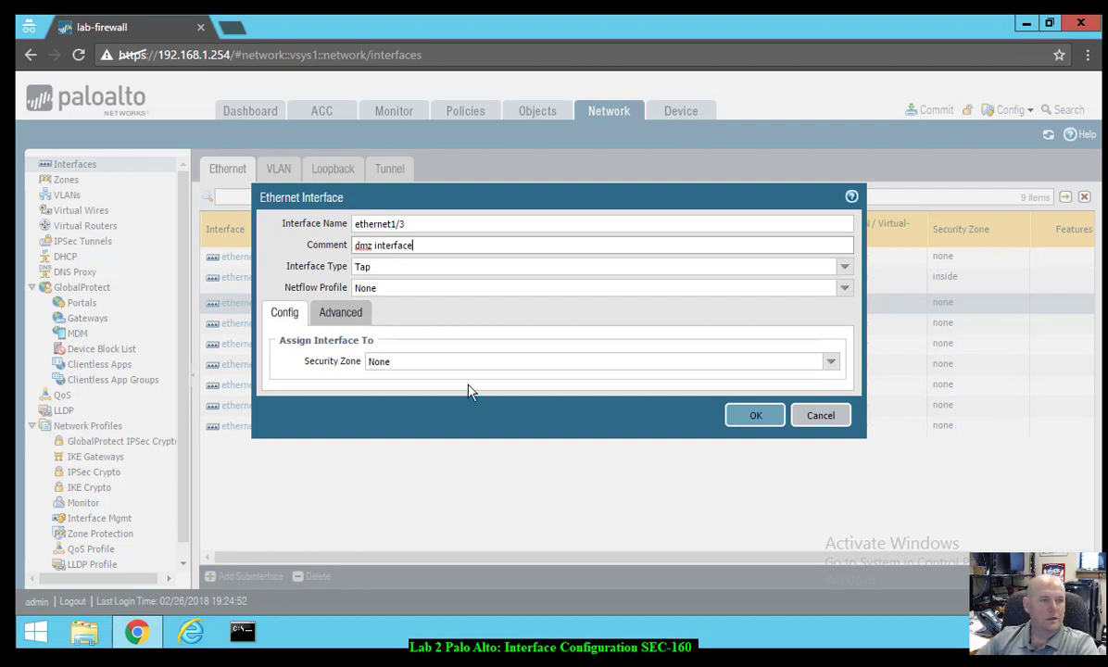
- Set ethernet1/3 to Layer3 and assign it a newly created 'dmz' security zone
left_click(842, 266)
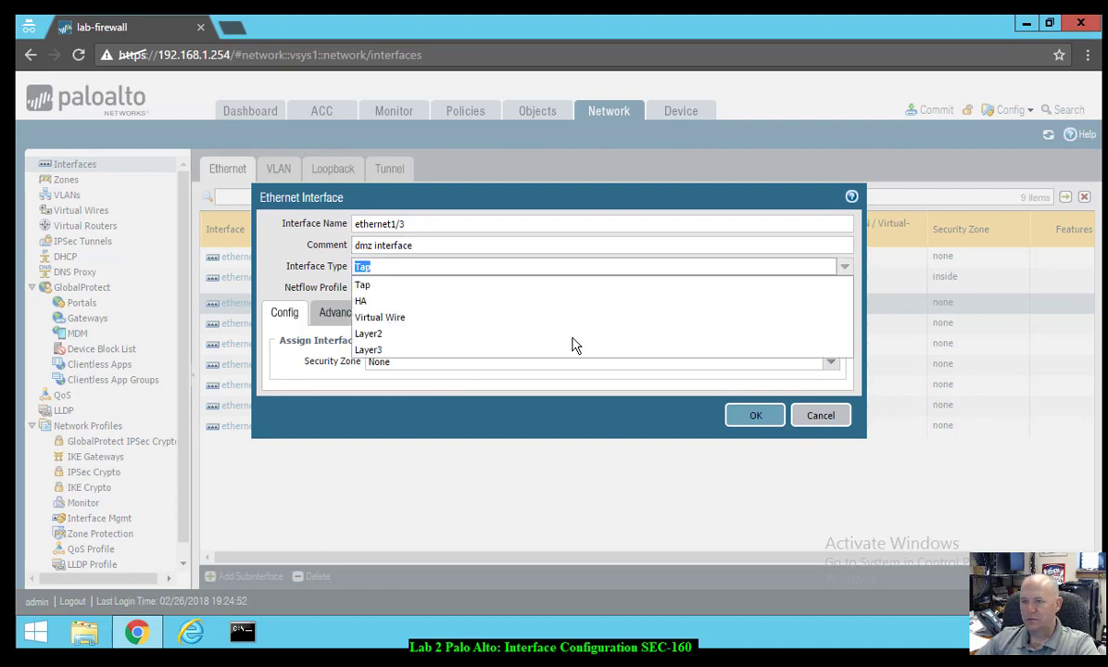
left_click(391, 350)
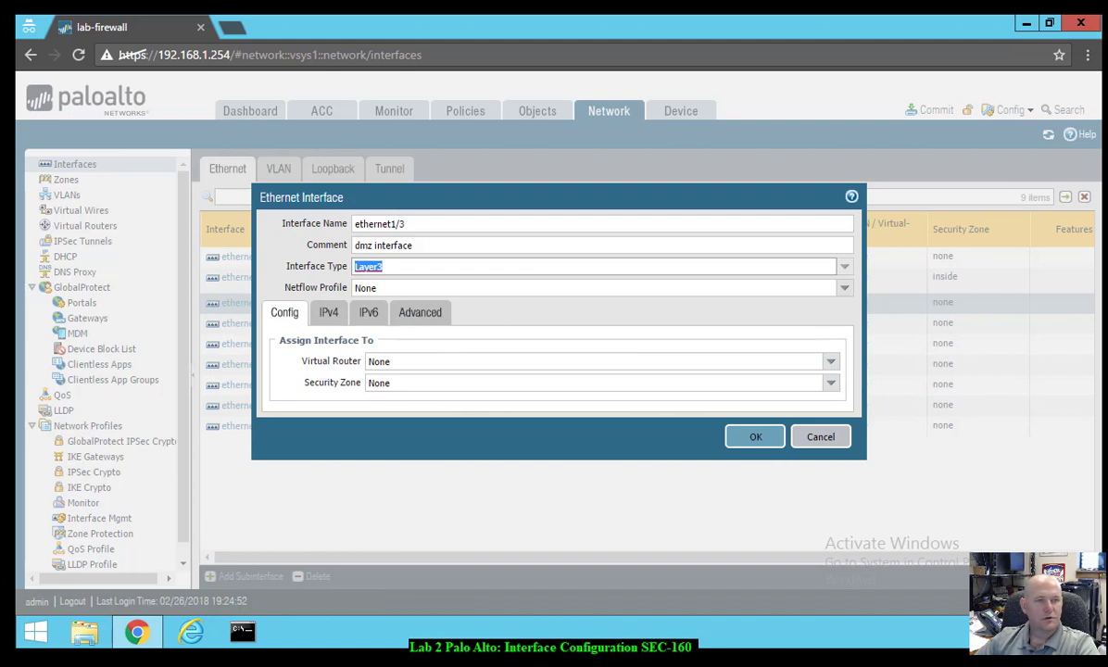
left_click(830, 383)
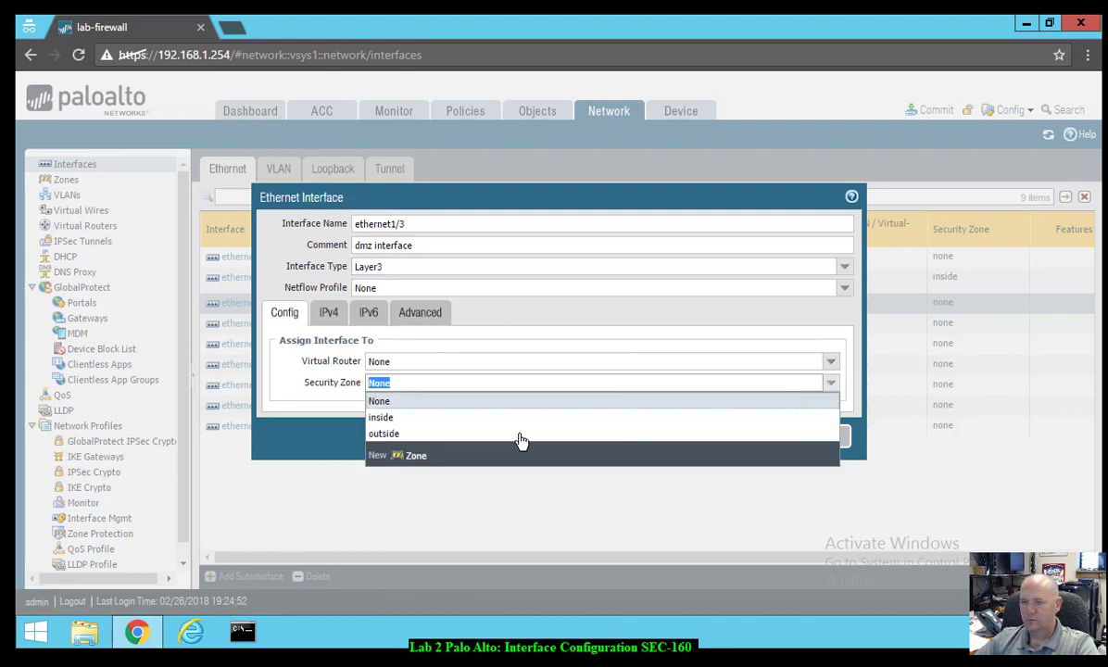
left_click(418, 456)
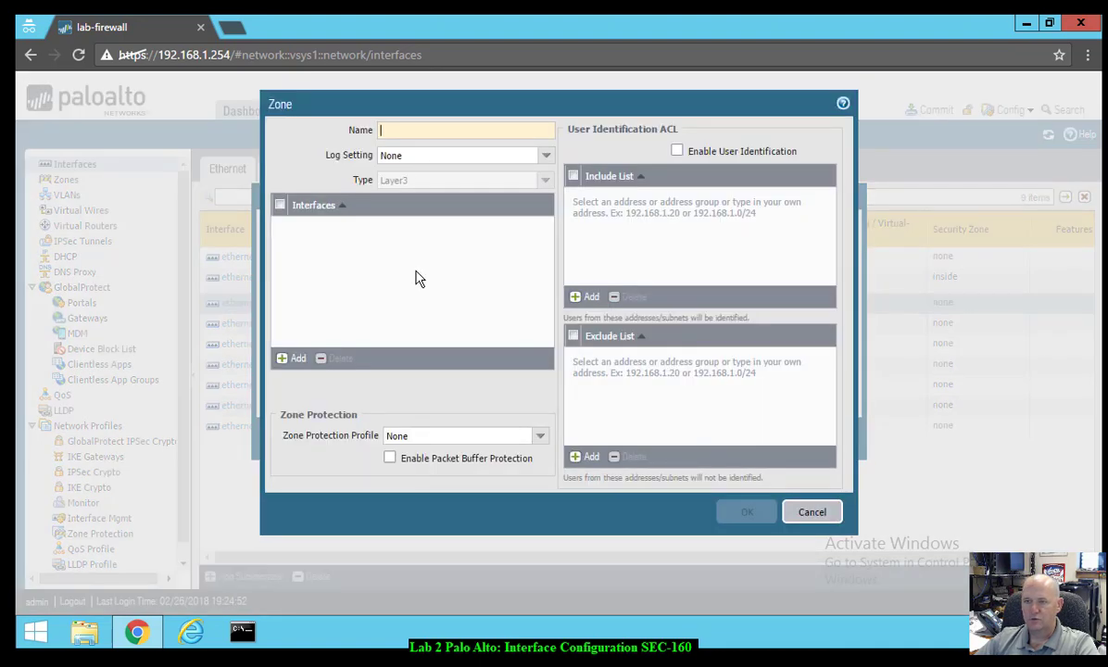
mouse_move(436, 131)
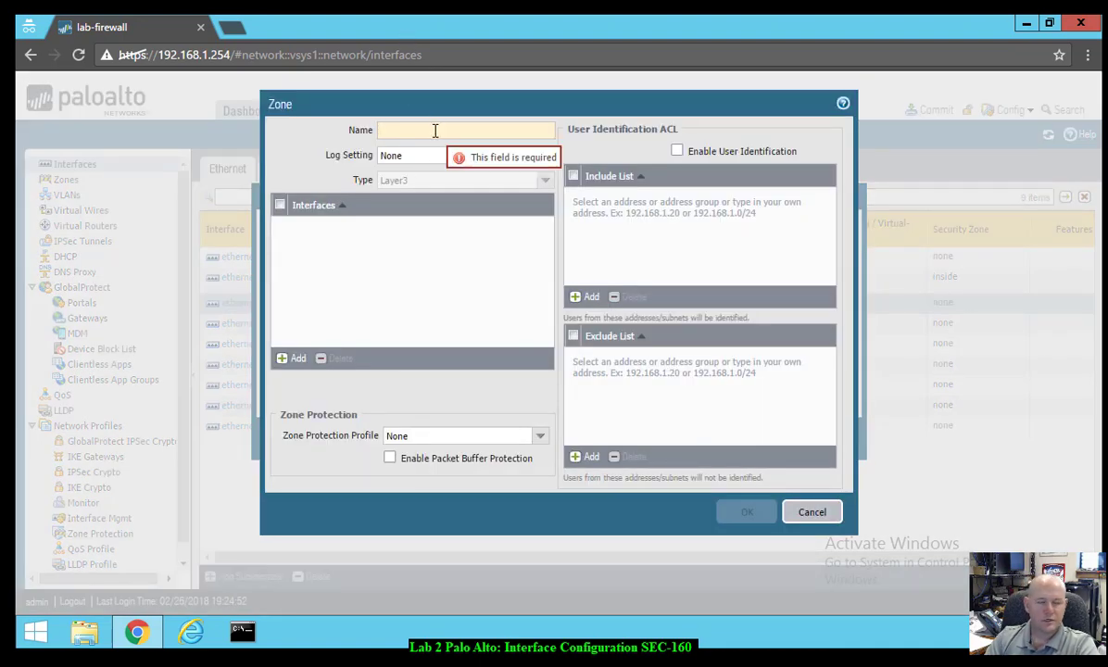
type("dnz")
type("mz")
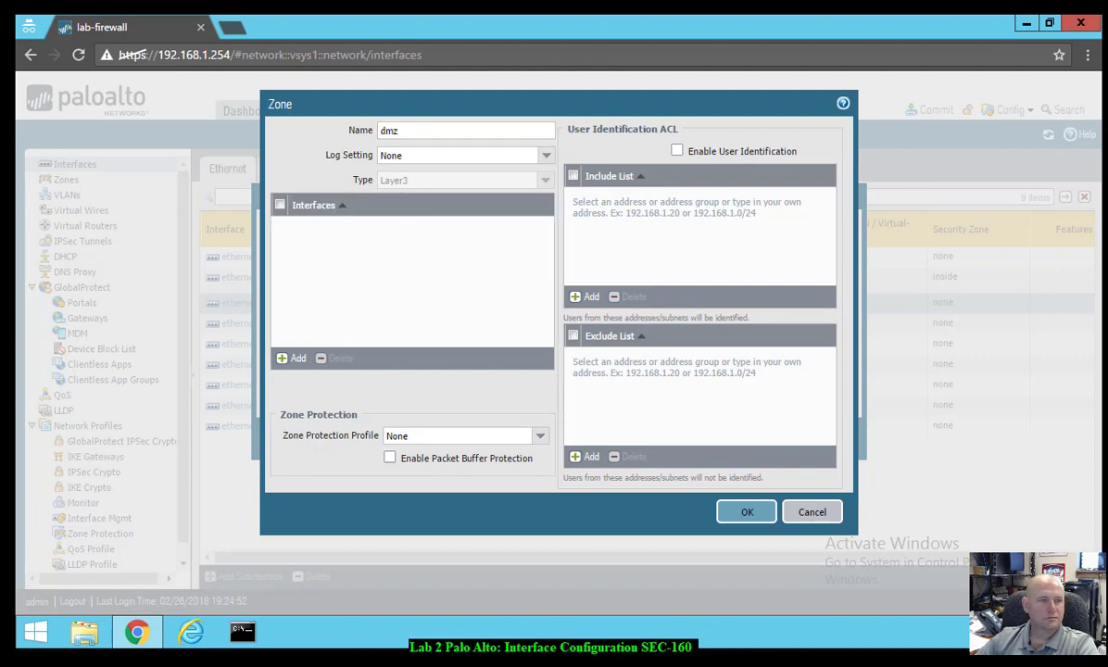
left_click(745, 512)
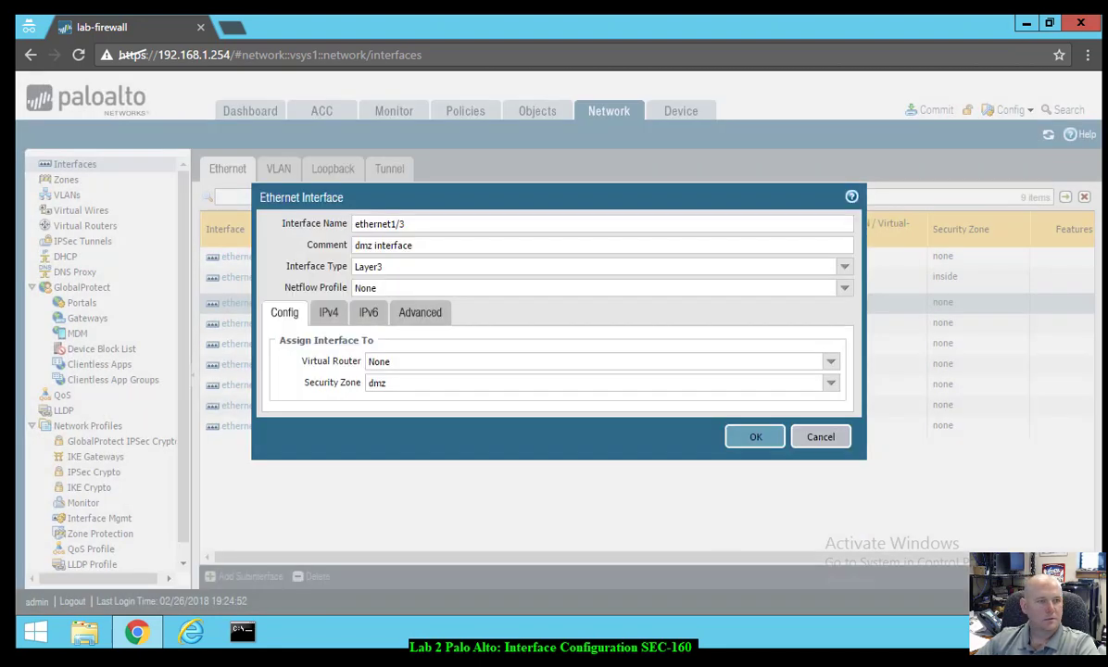
- Add static IPv4 address 192.168.50.1/24 to ethernet1/3
left_click(328, 312)
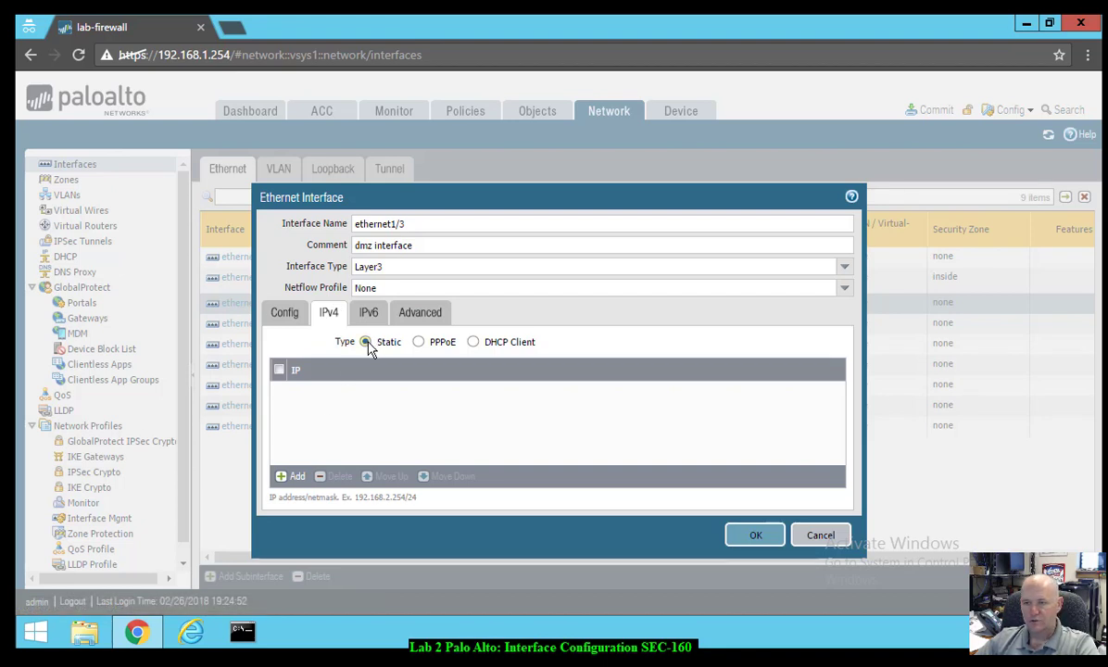
left_click(292, 476)
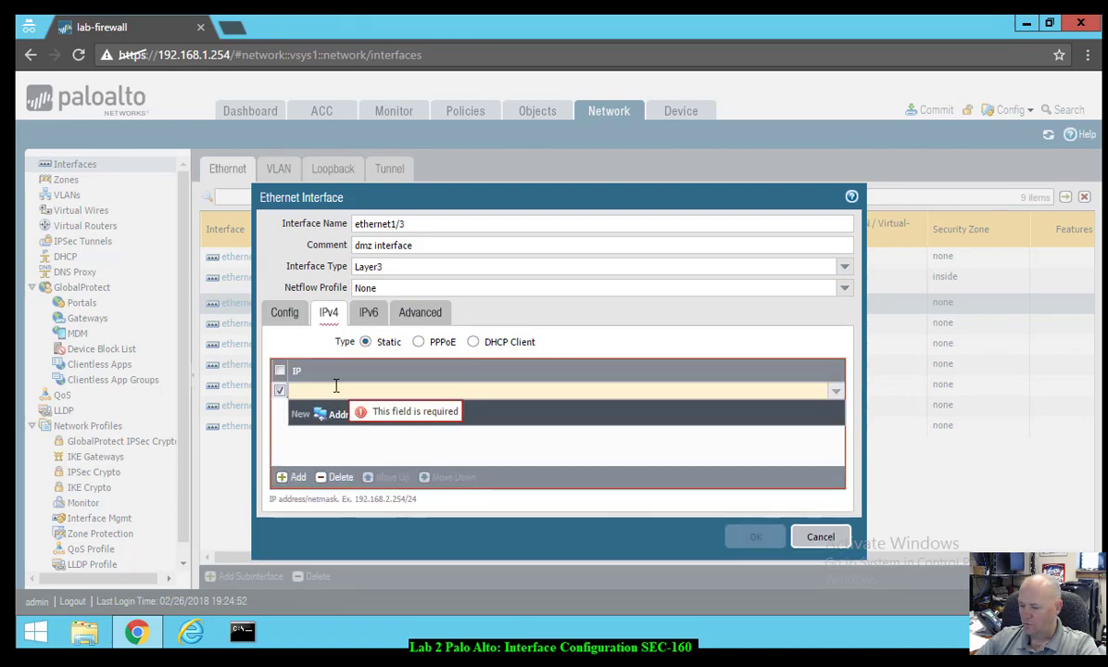
type("192.")
type(".1")
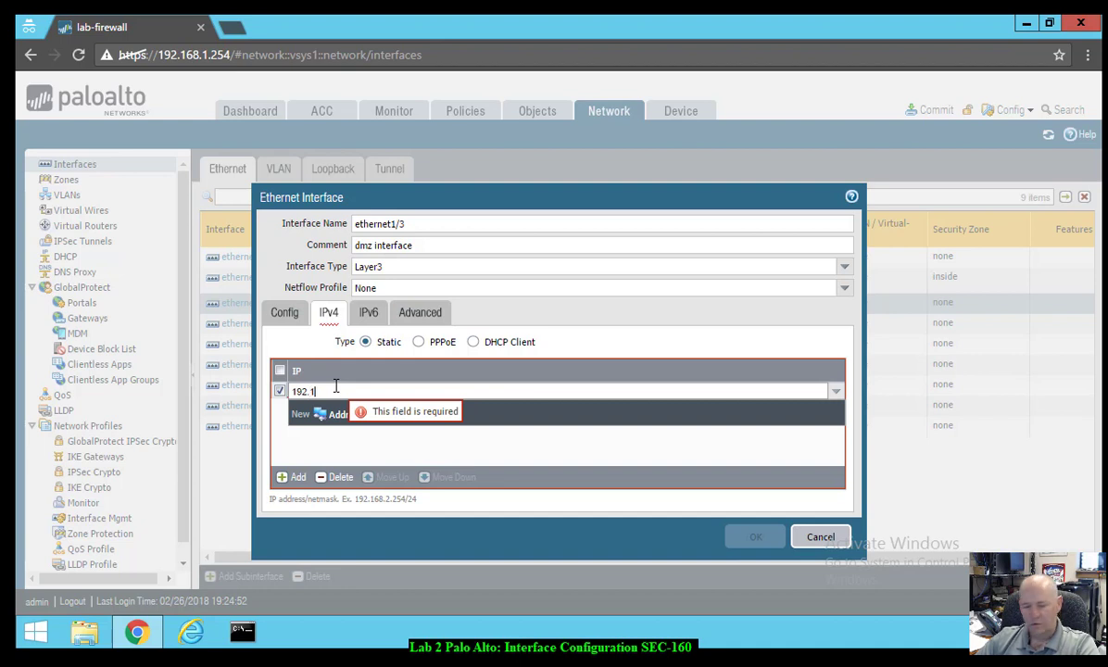
type("68.50")
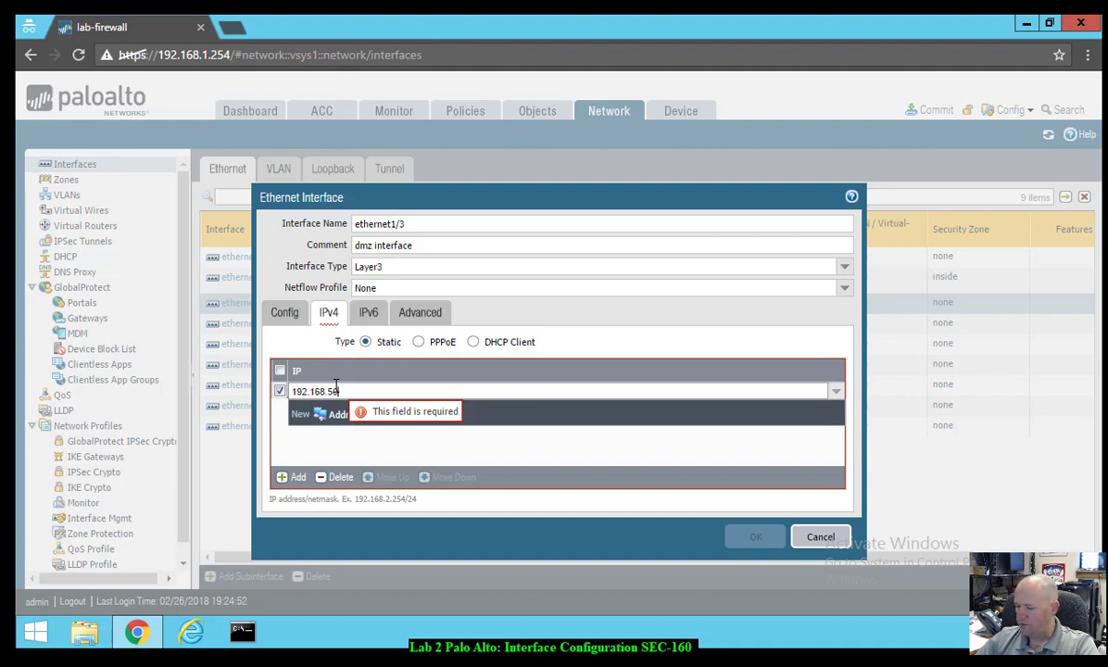
type(".1")
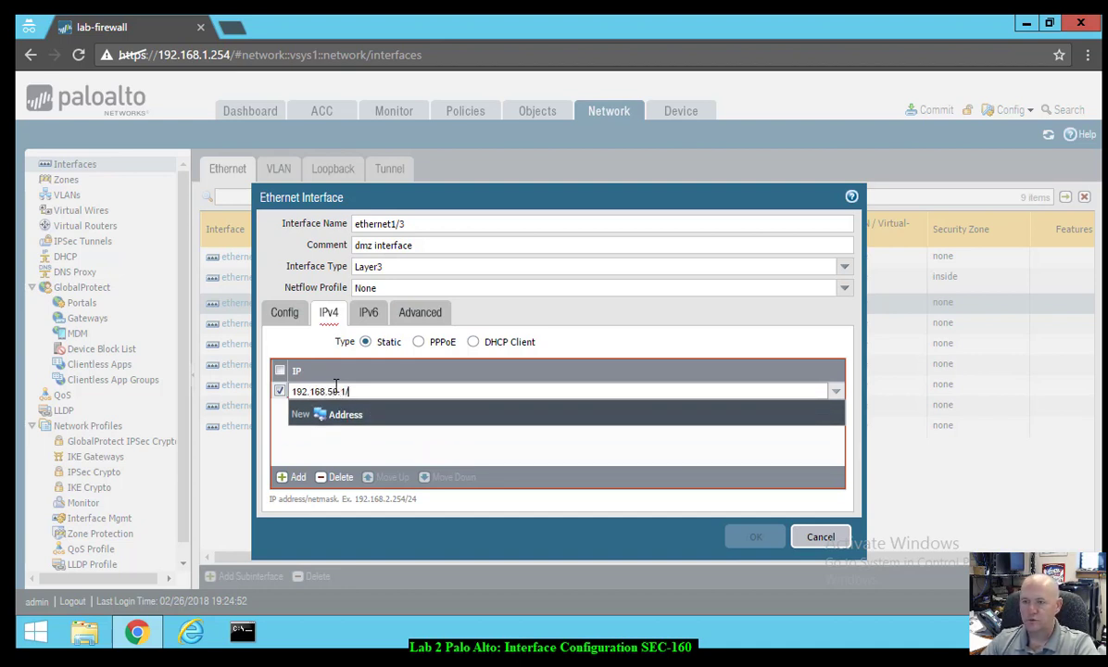
type("/24")
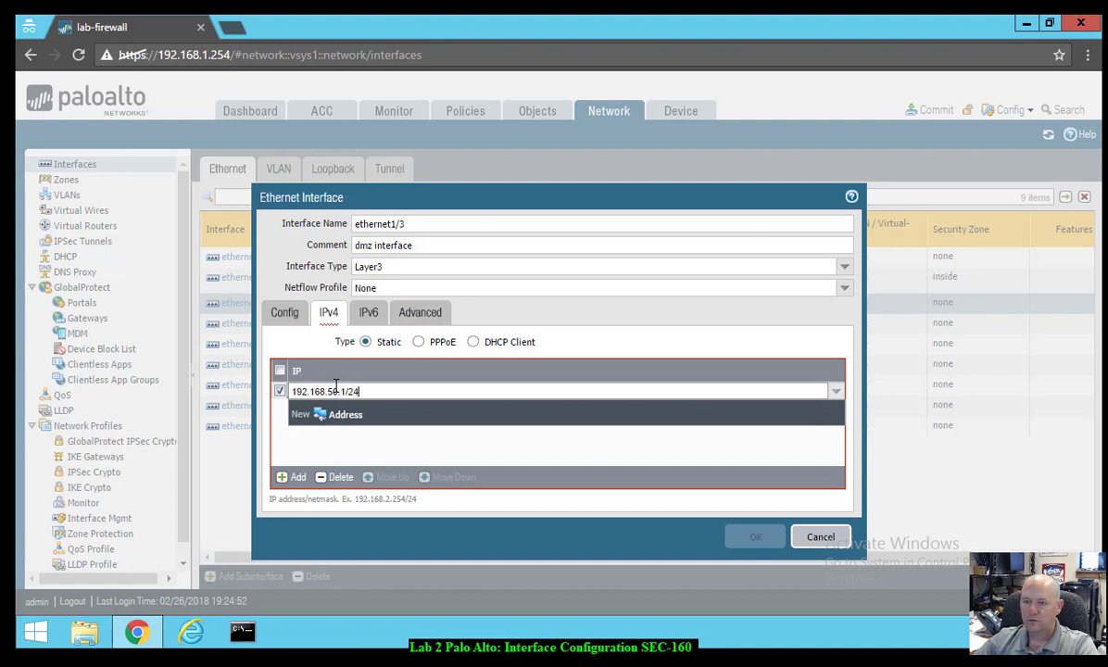
left_click(377, 441)
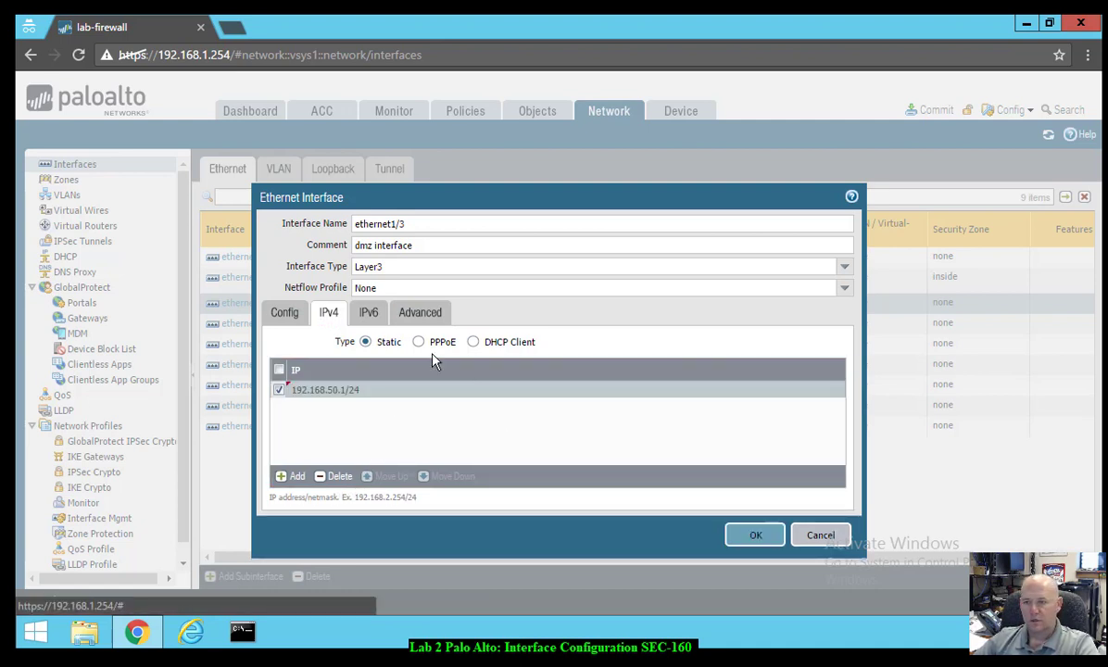
left_click(419, 313)
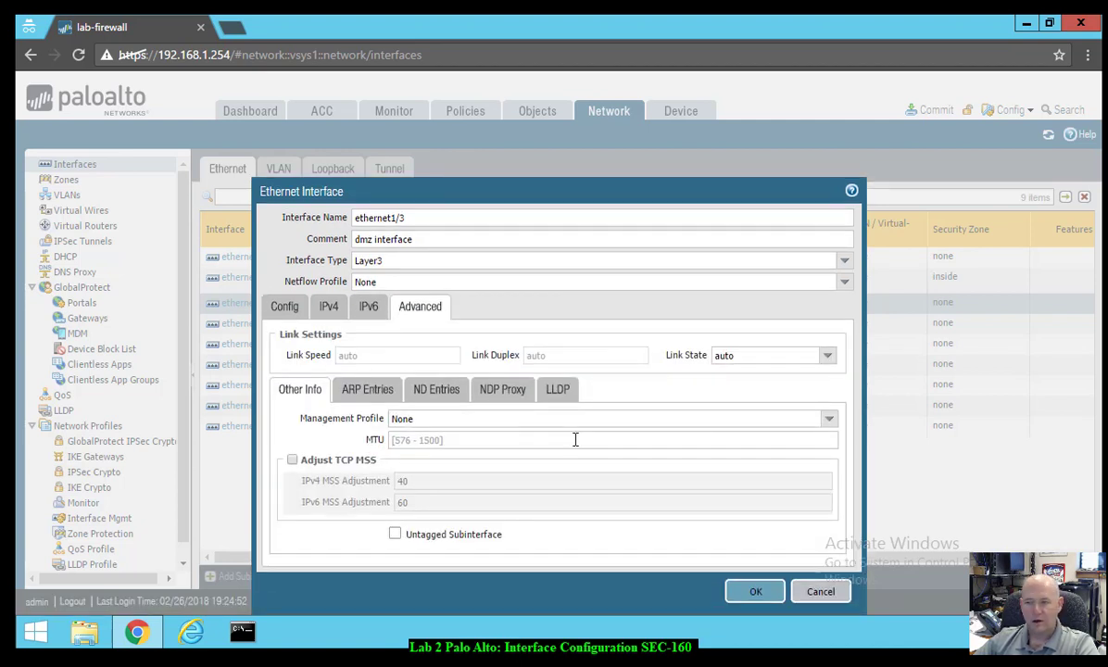
- Apply the ping management profile to ethernet1/3 and save the interface
left_click(829, 420)
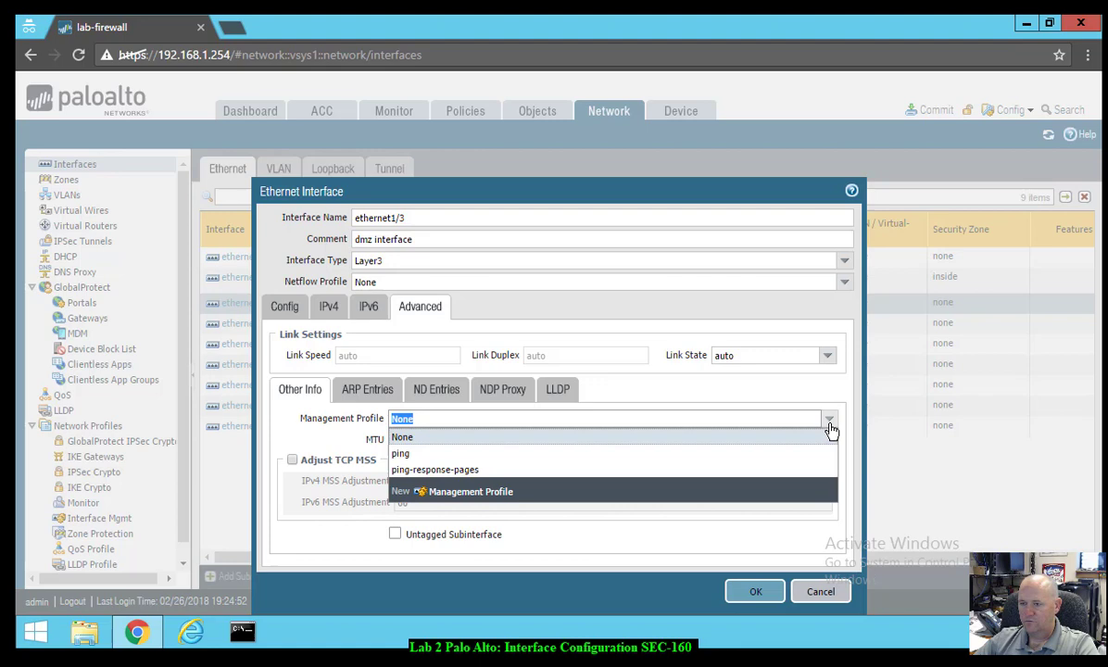
left_click(477, 454)
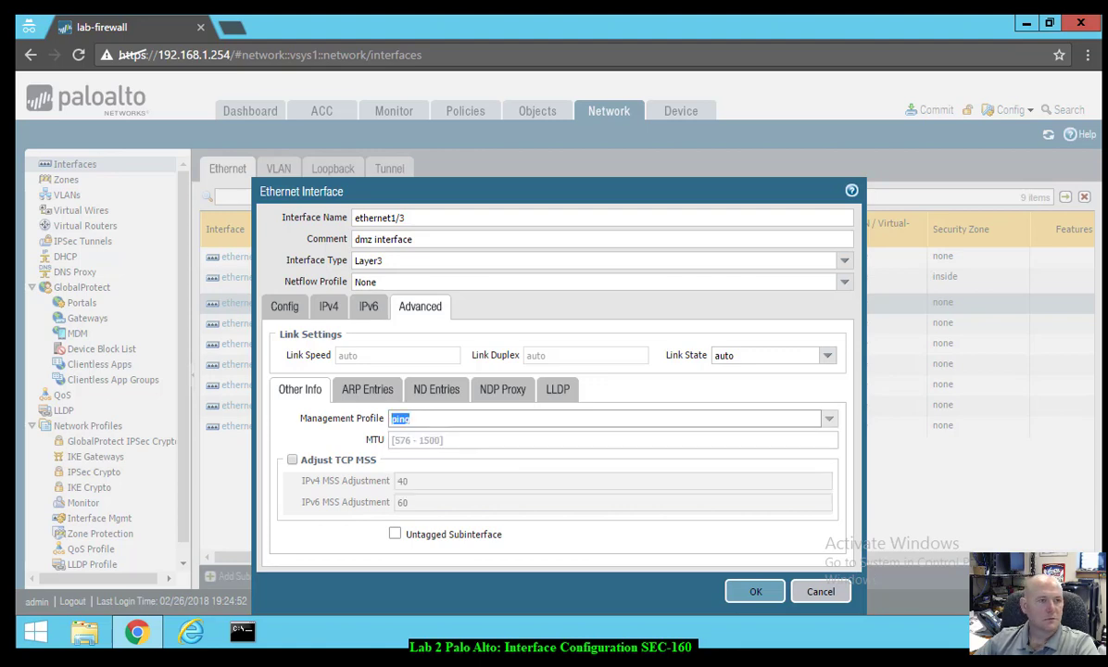
left_click(755, 591)
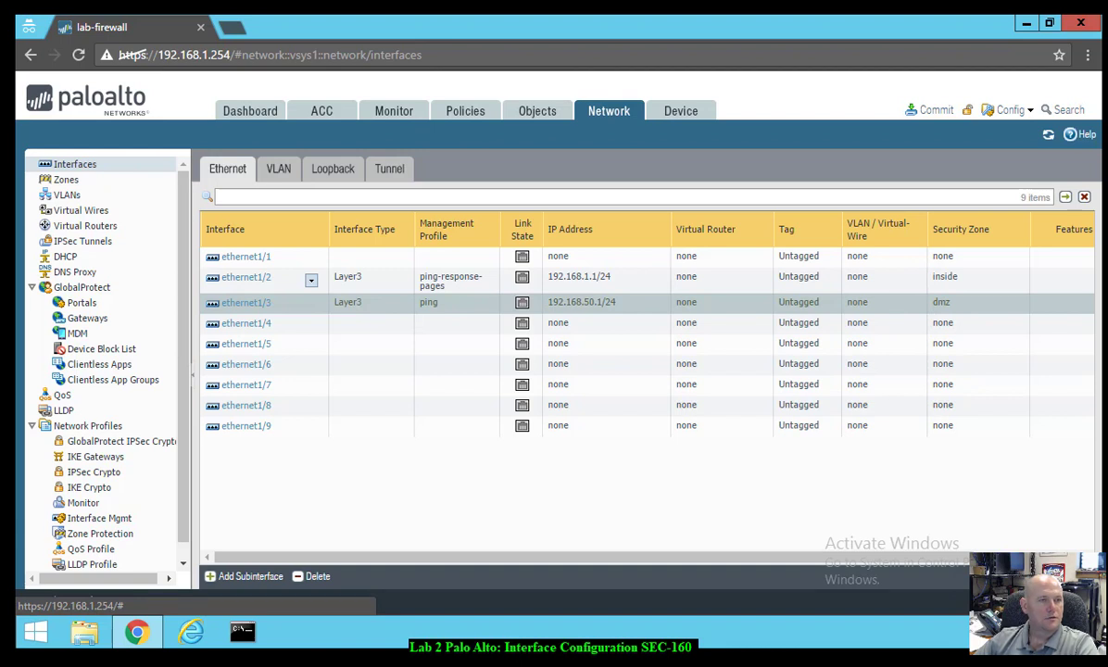
left_click(259, 261)
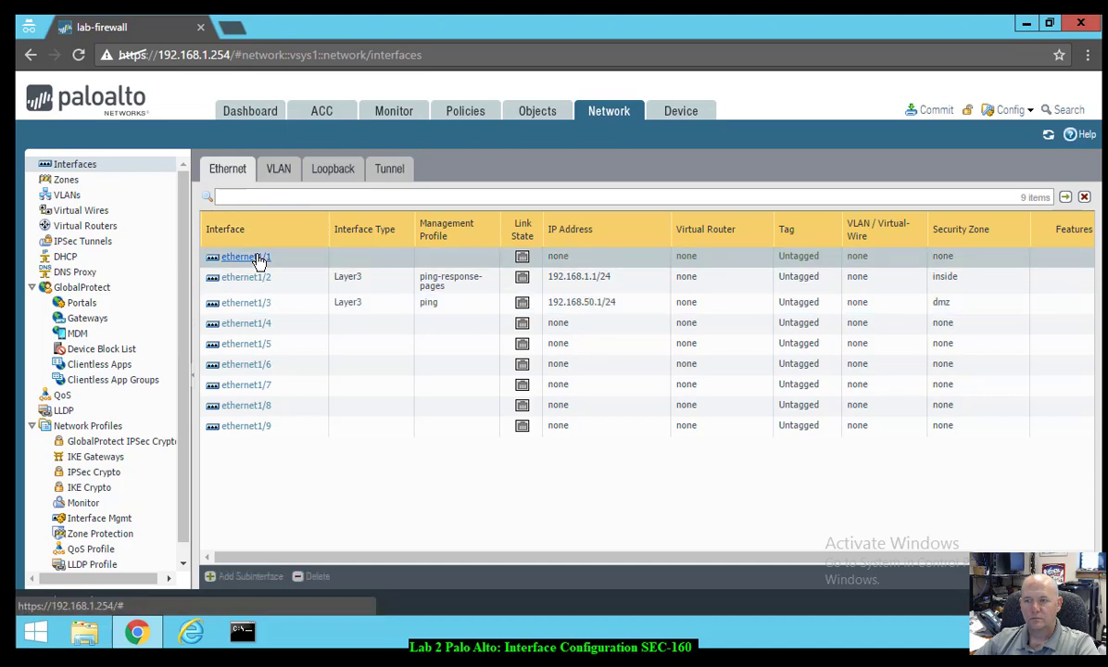
- Give ethernet1/1 the comment 'outside interface', Layer3 type and the outside security zone
left_click(245, 256)
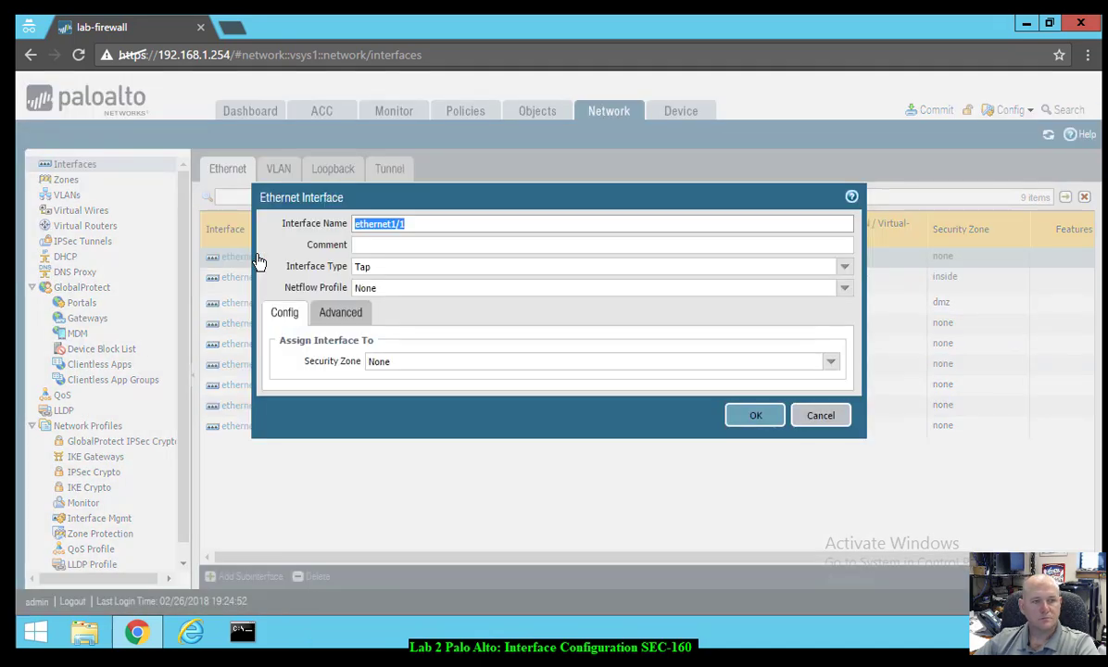
left_click(449, 246)
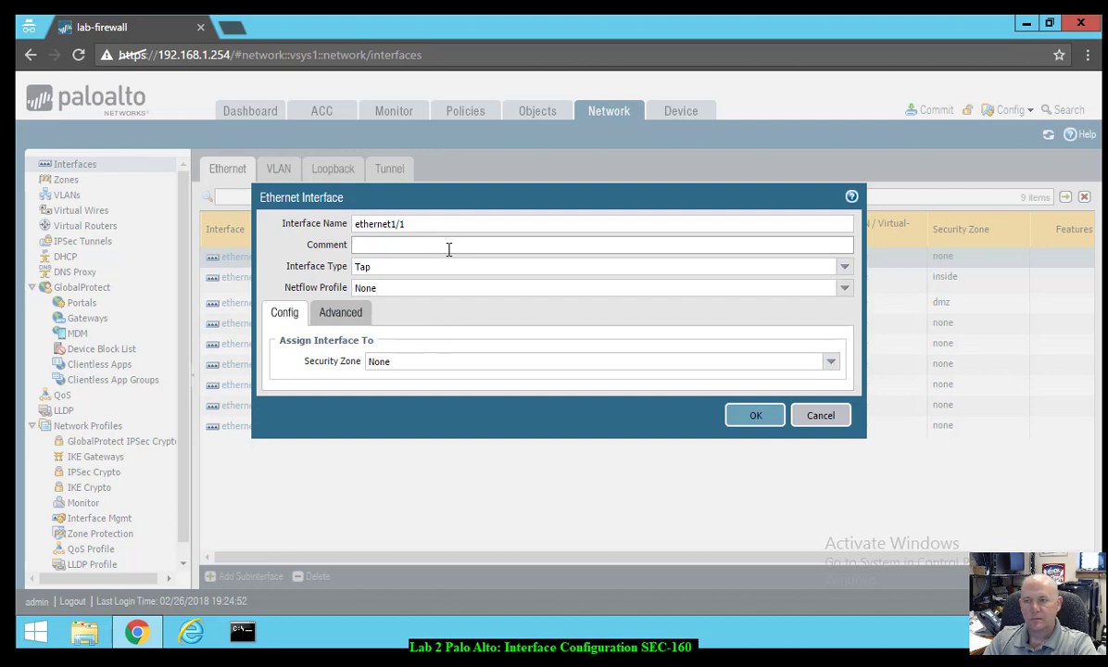
type("outside ")
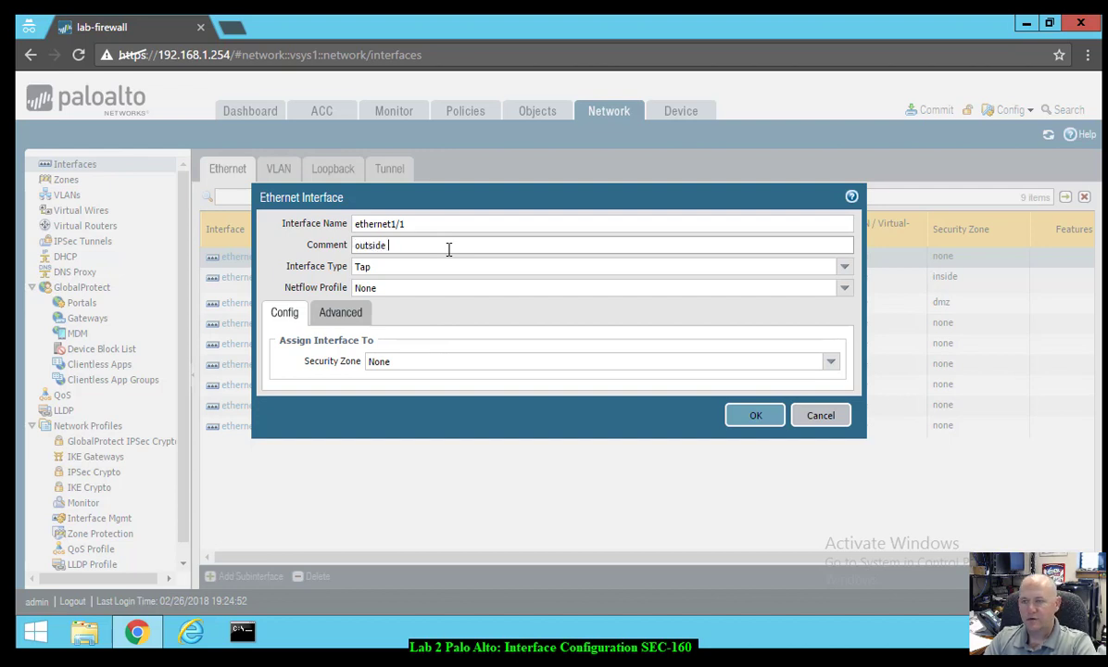
type("interface")
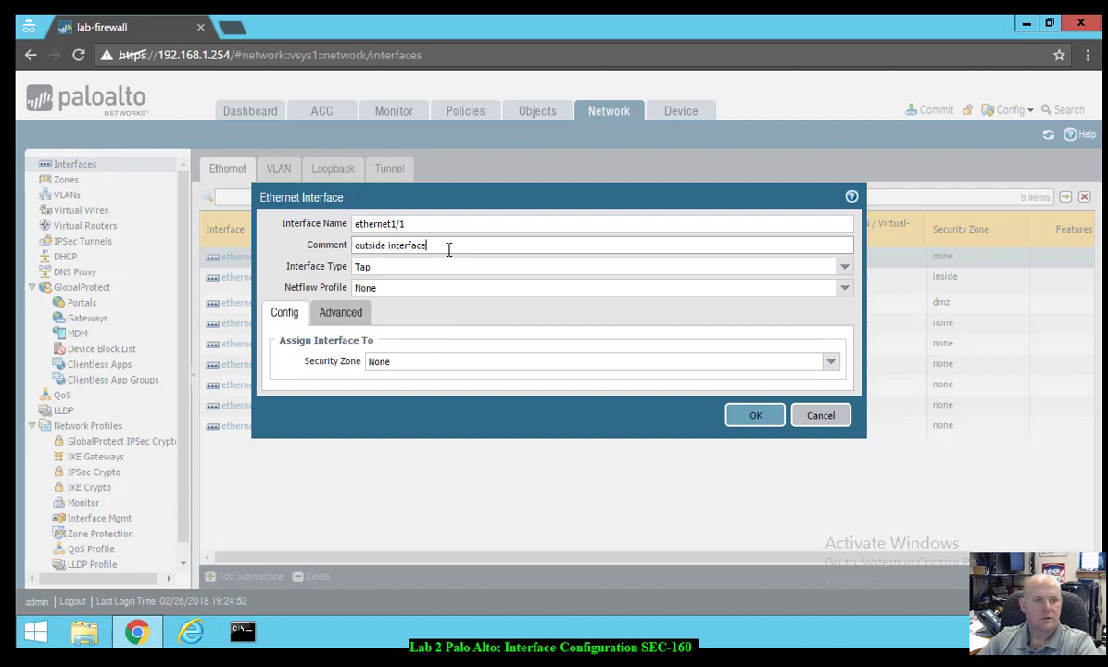
left_click(844, 266)
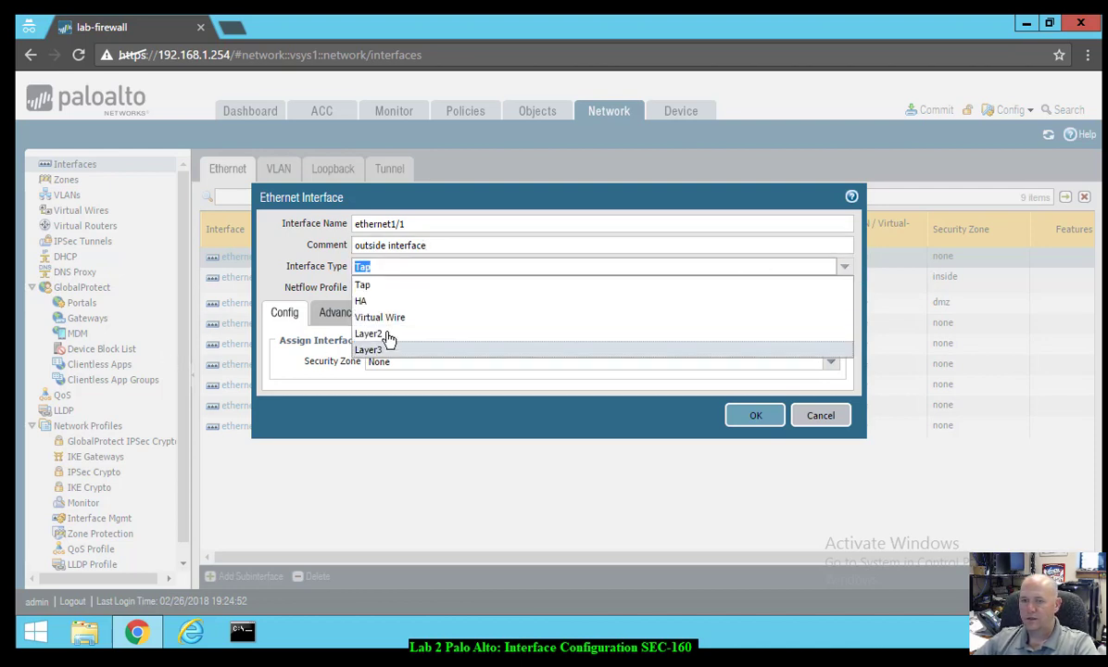
left_click(380, 350)
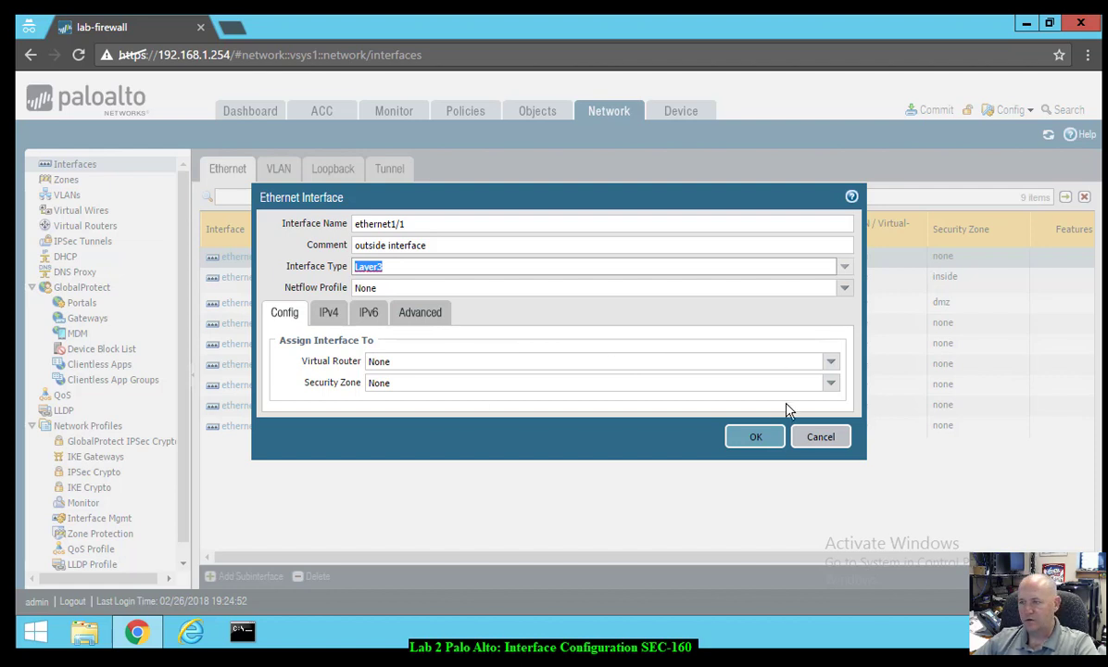
left_click(829, 384)
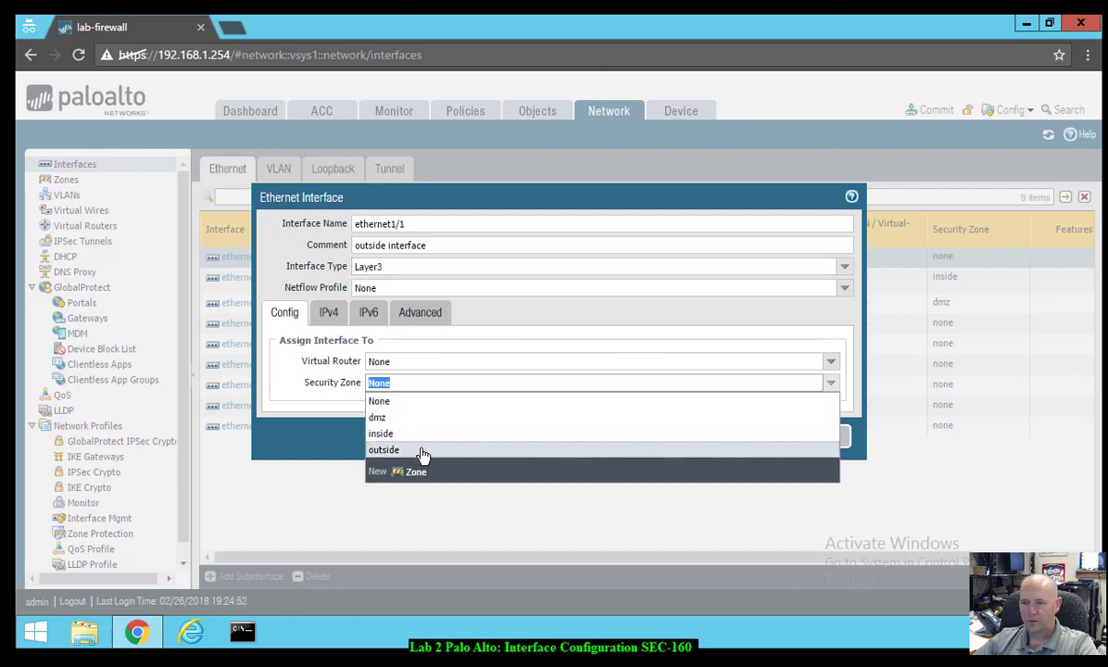
left_click(419, 451)
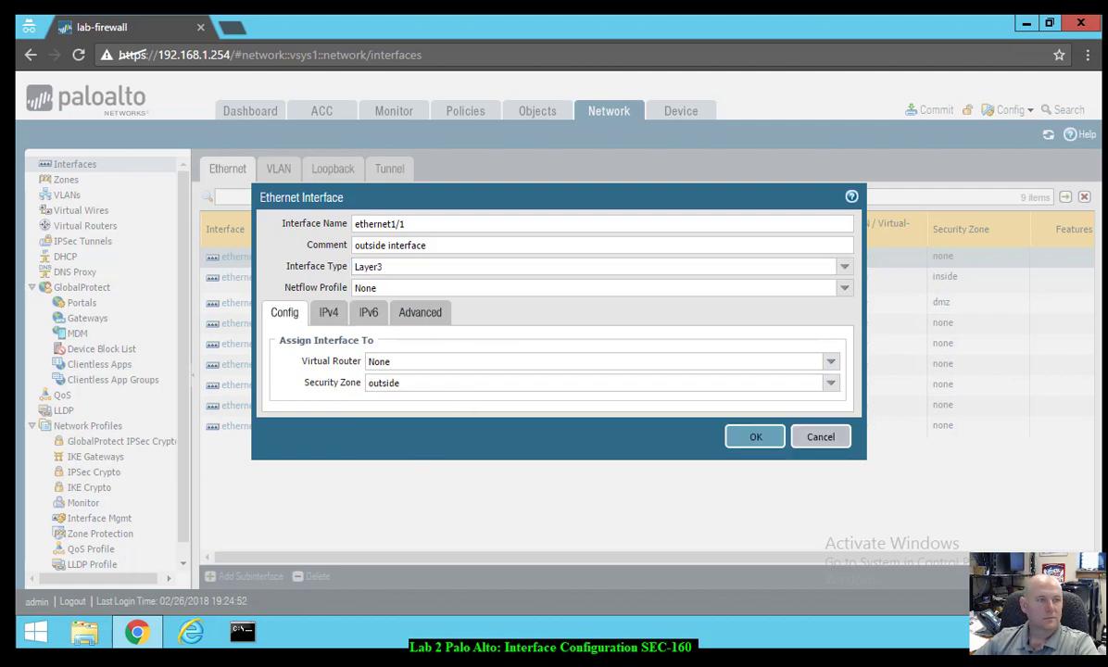
left_click(337, 315)
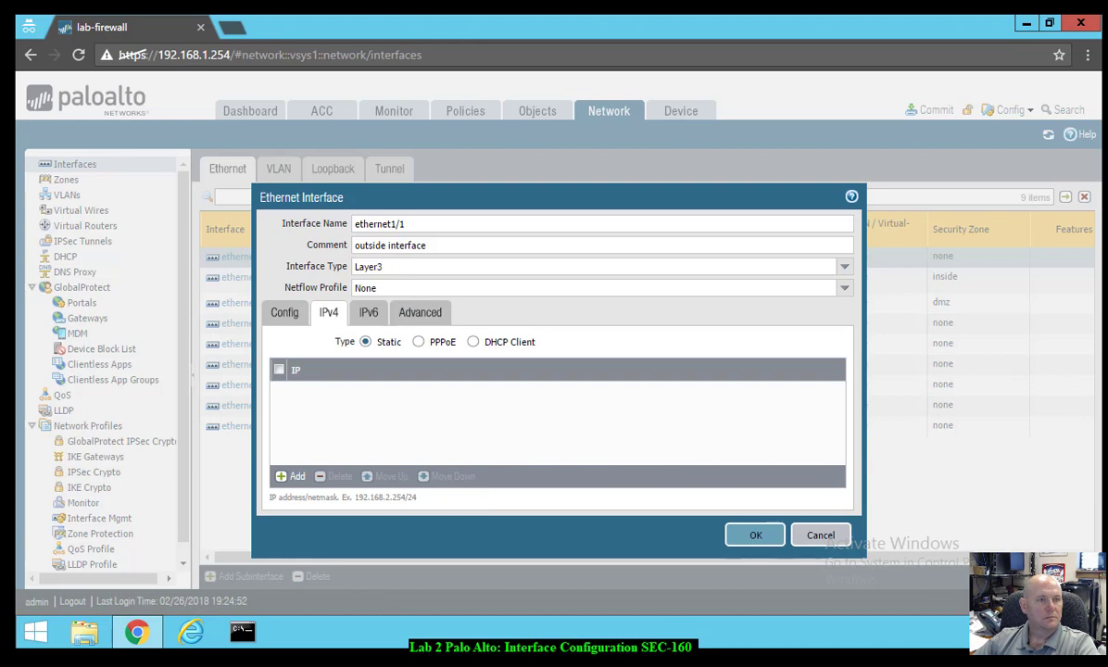
- Set ethernet1/1's IPv4 addressing to DHCP Client and save the interface
left_click(474, 342)
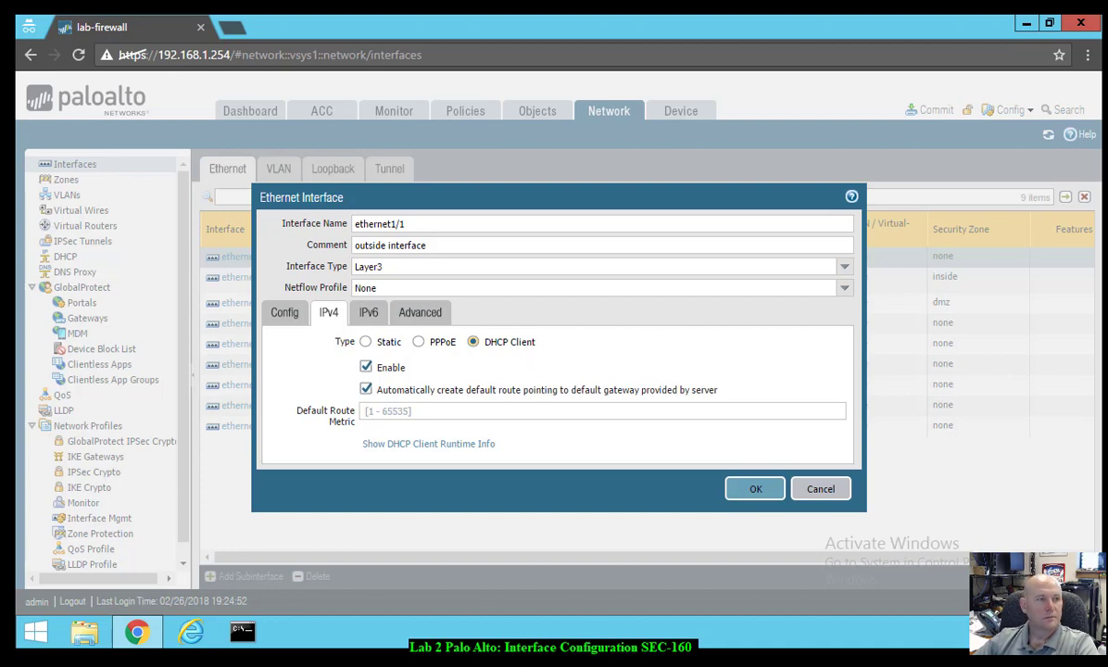
left_click(746, 490)
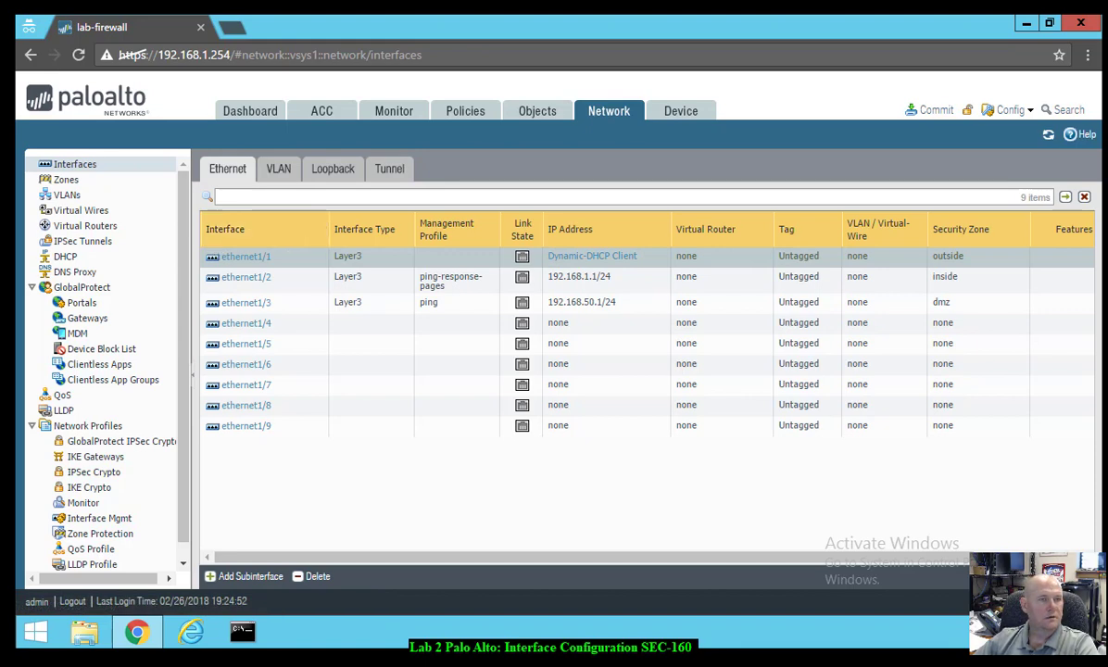
- Make ethernet1/4 a Virtual Wire interface with comment 'vWire zone name danger'
left_click(248, 327)
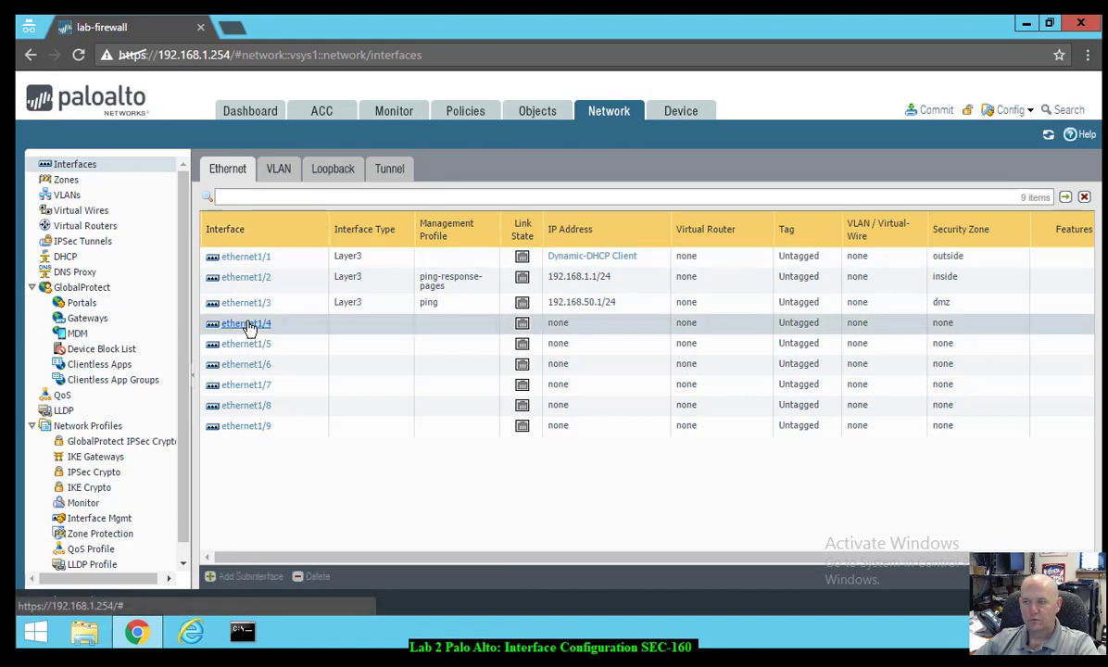
left_click(249, 327)
left_click(408, 240)
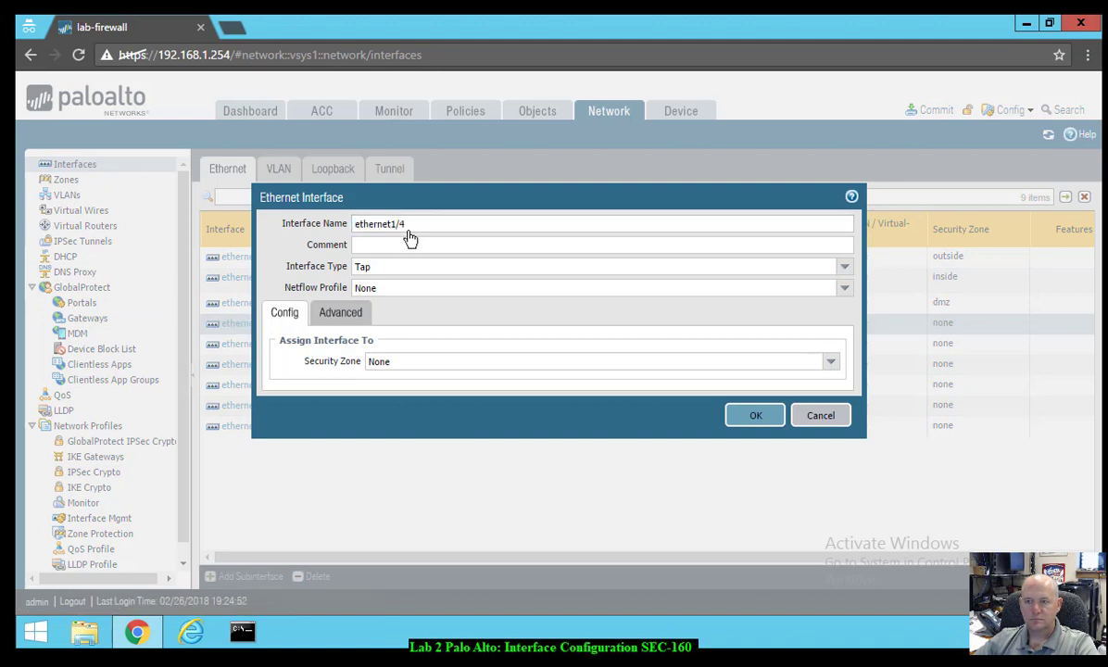
left_click(403, 247)
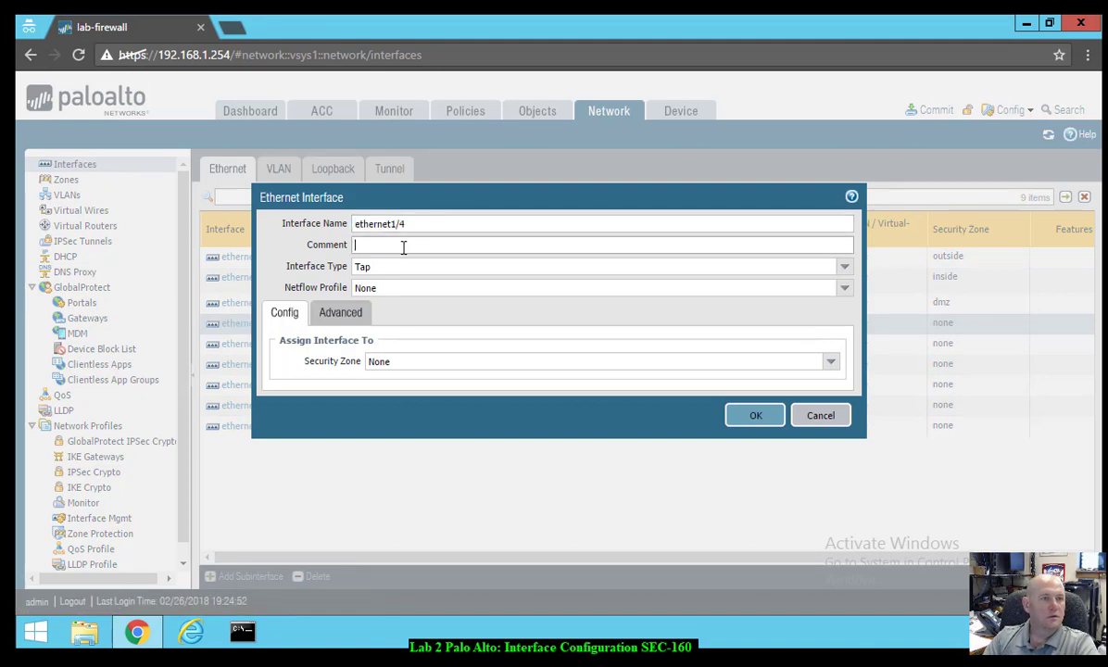
type("vWire")
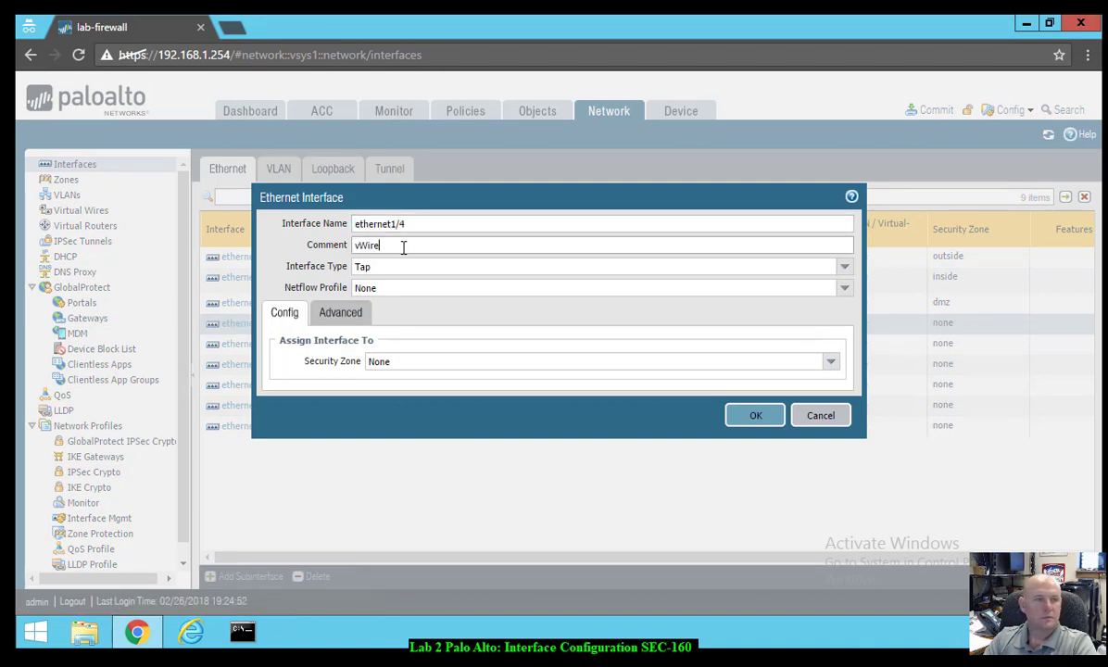
type(" zon")
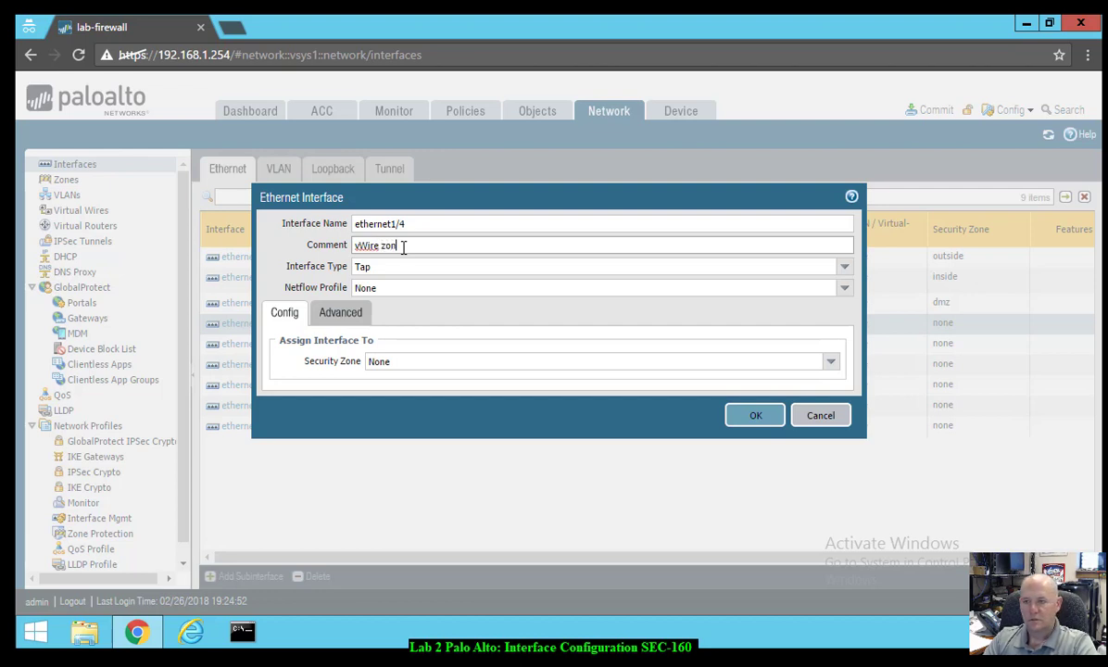
type("e name danger")
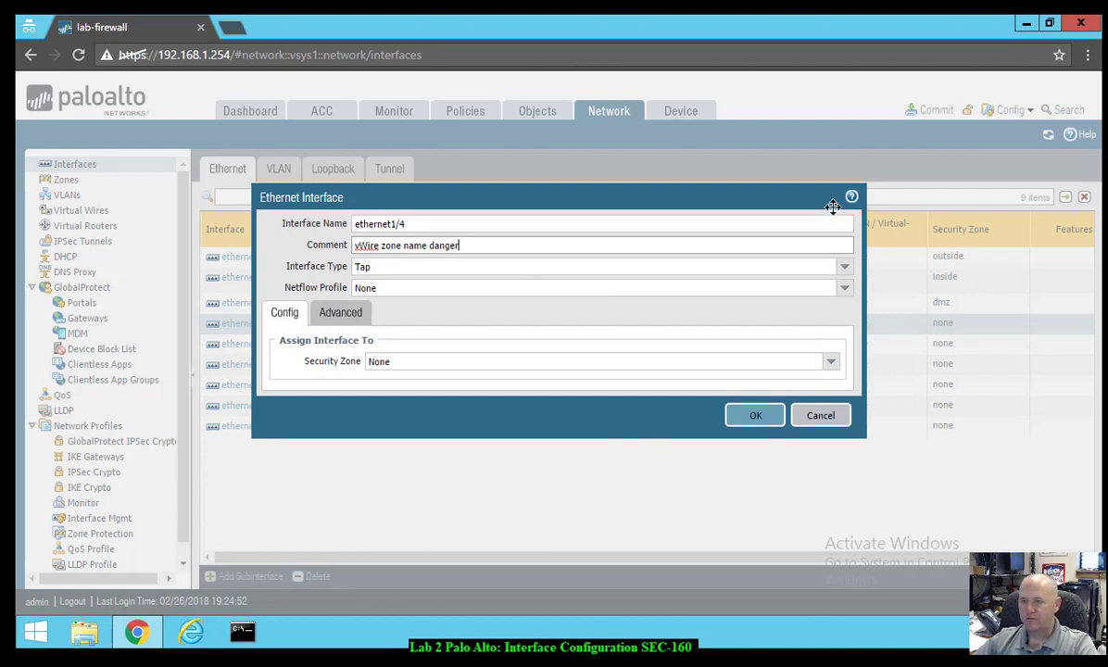
left_click(844, 268)
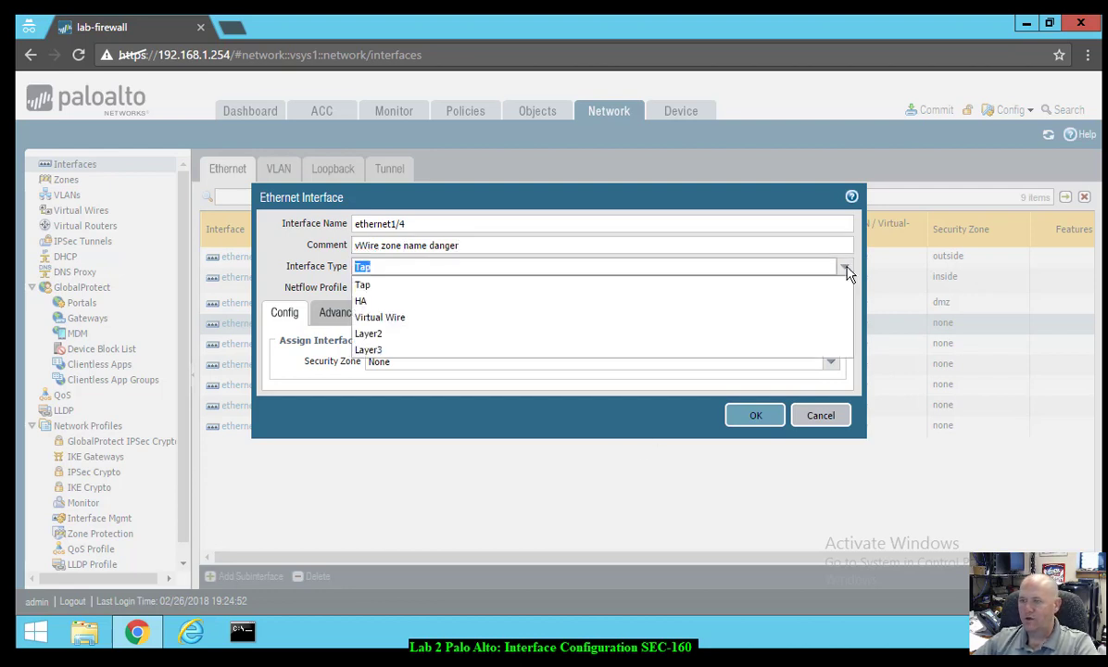
left_click(383, 319)
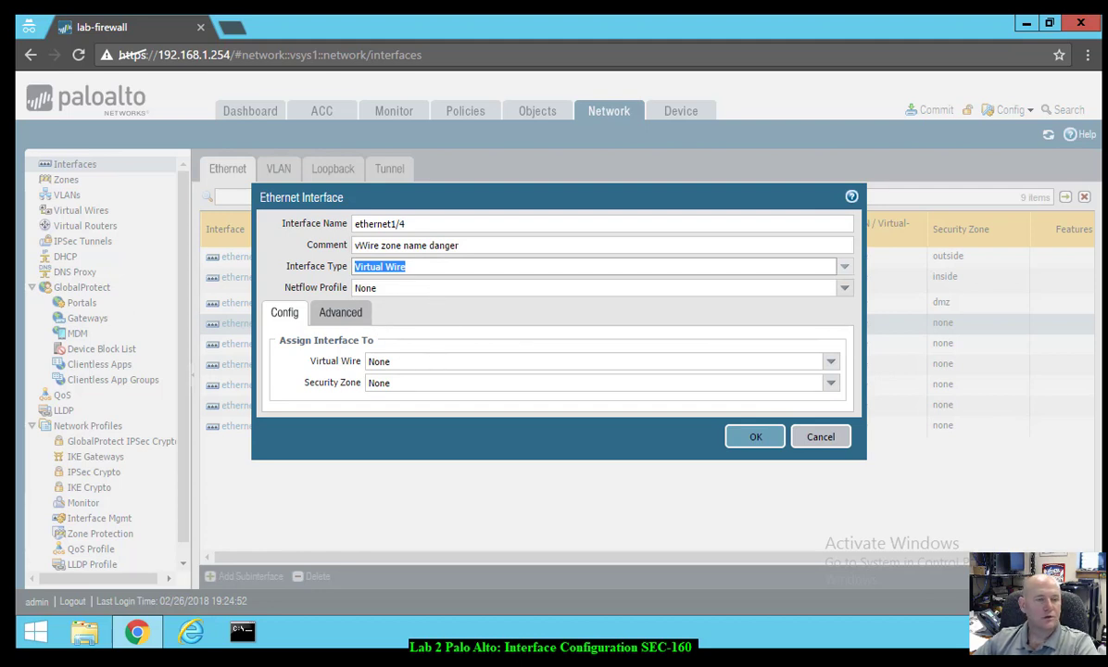
- Create a new security zone named danger for ethernet1/4 and save the interface
left_click(833, 385)
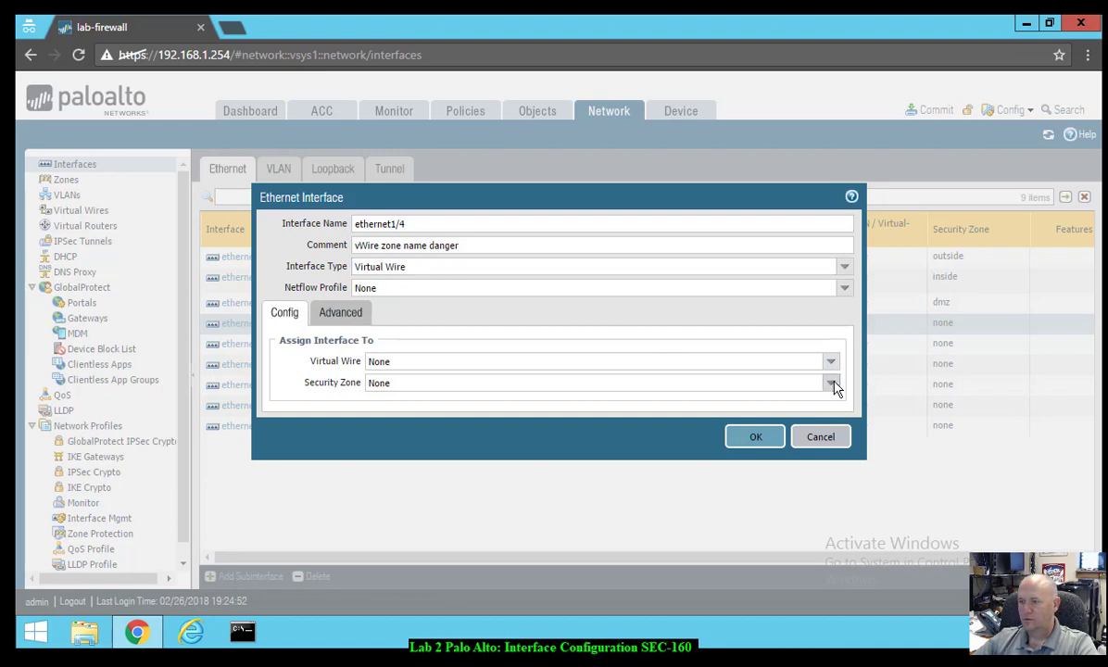
left_click(418, 428)
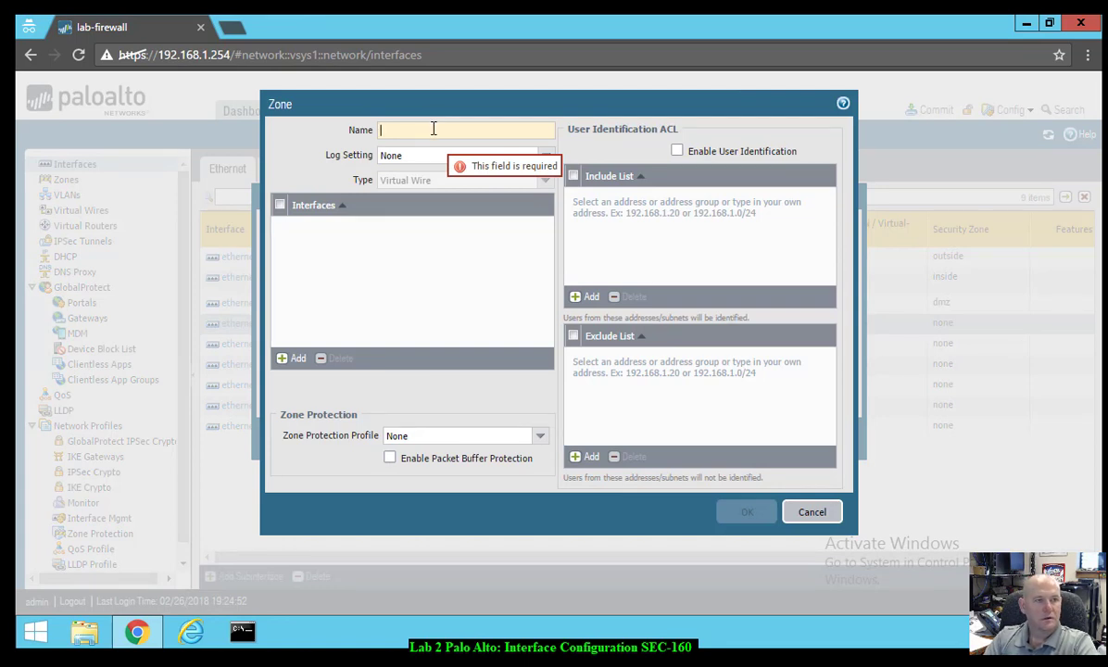
type("danger")
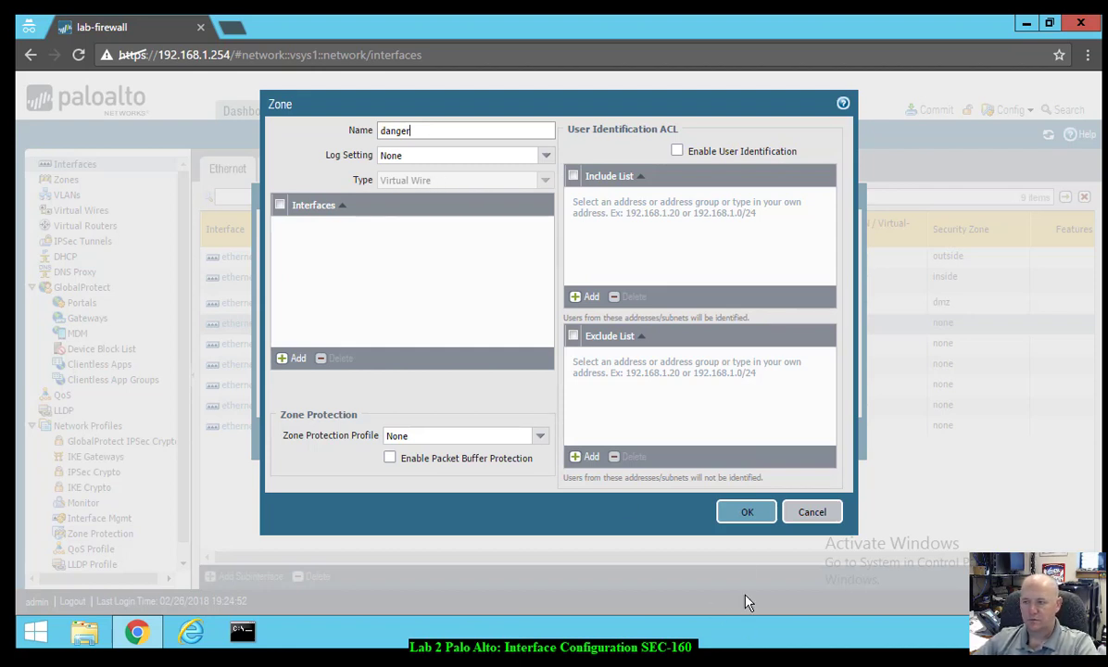
left_click(746, 513)
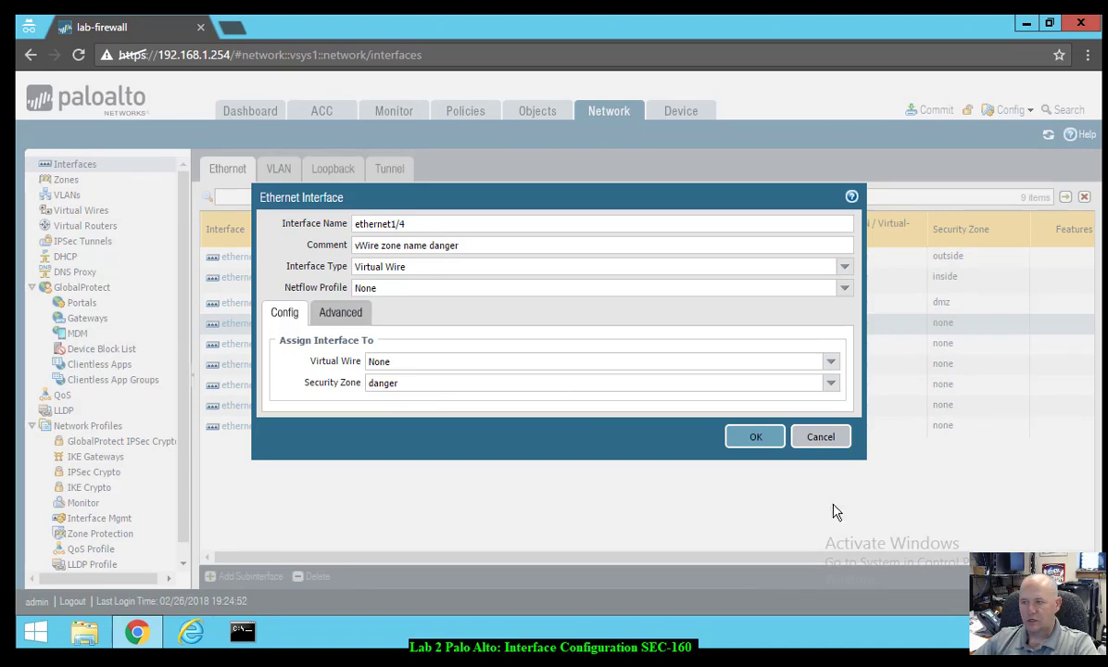
left_click(767, 445)
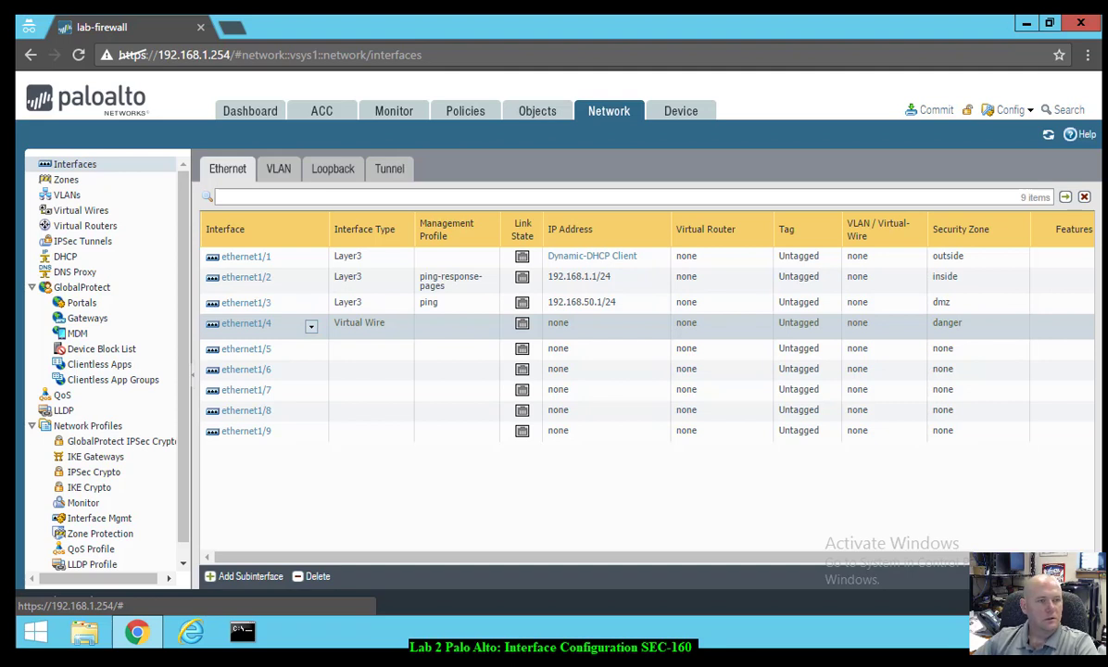
- Save ethernet1/5 as Virtual Wire in zone danger, commented 'VWire zone name danger'
left_click(245, 357)
left_click(245, 358)
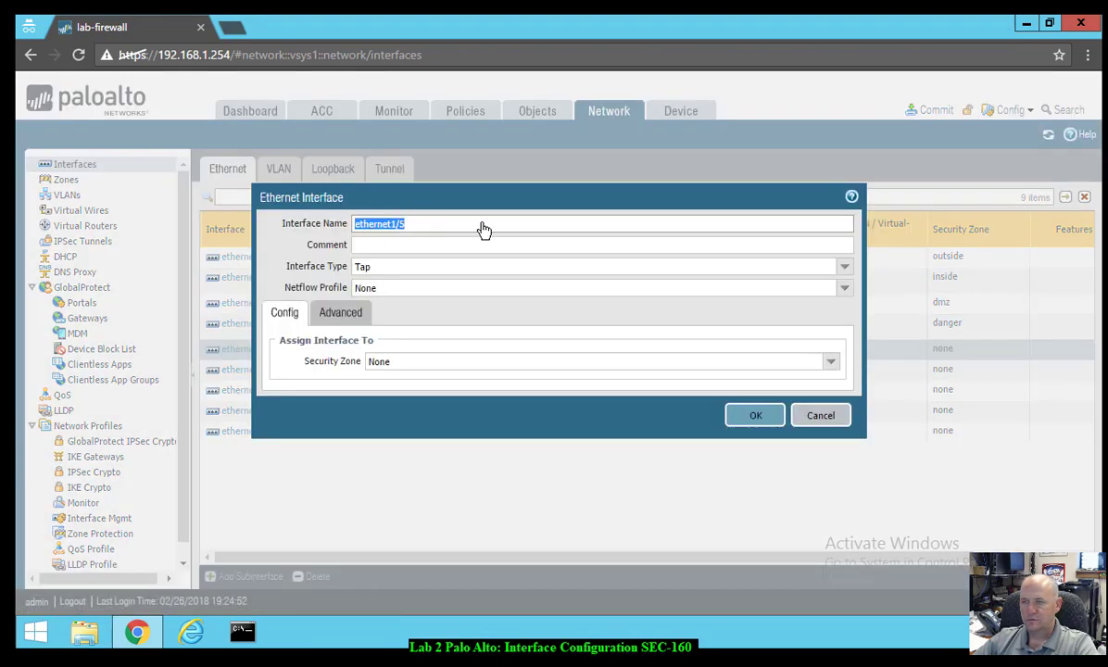
left_click_drag(492, 206, 502, 249)
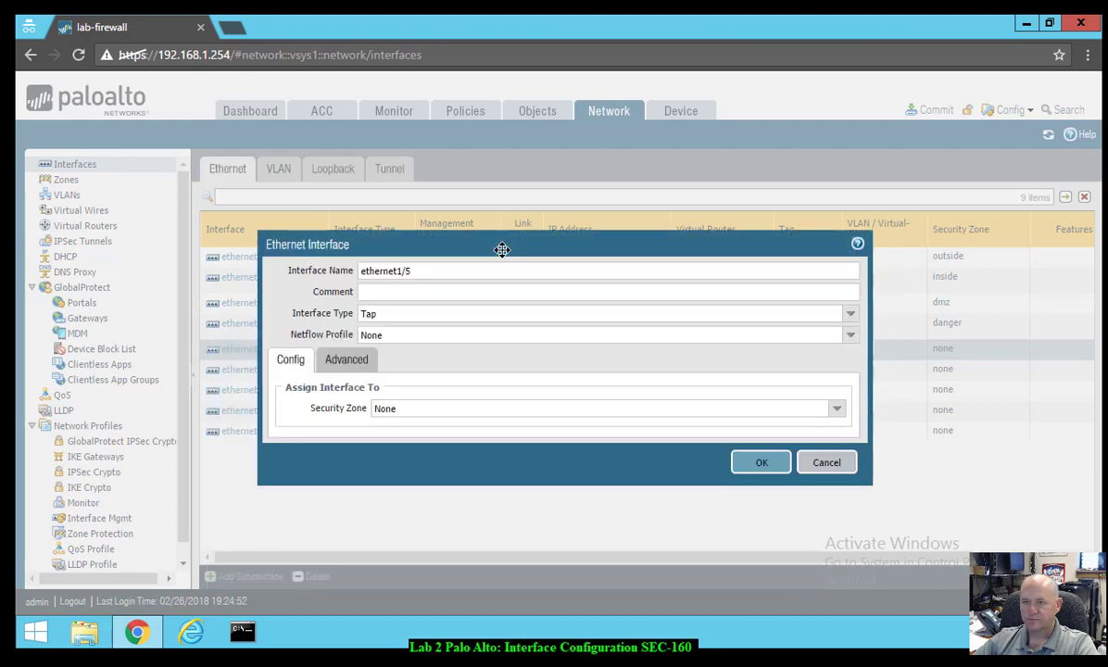
left_click(432, 296)
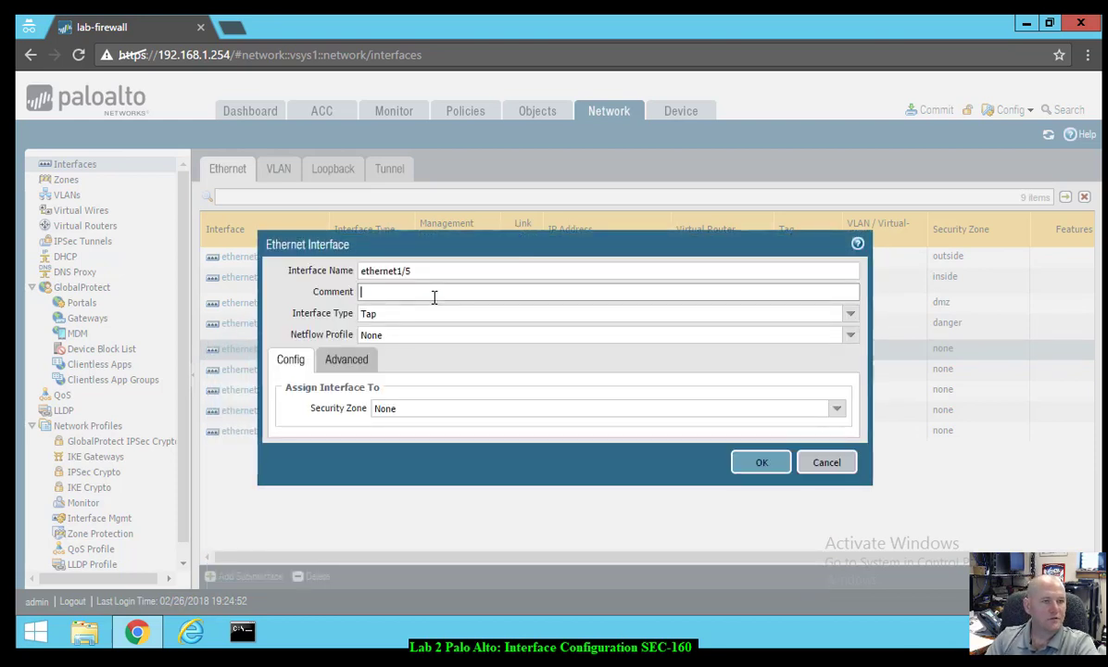
type("V")
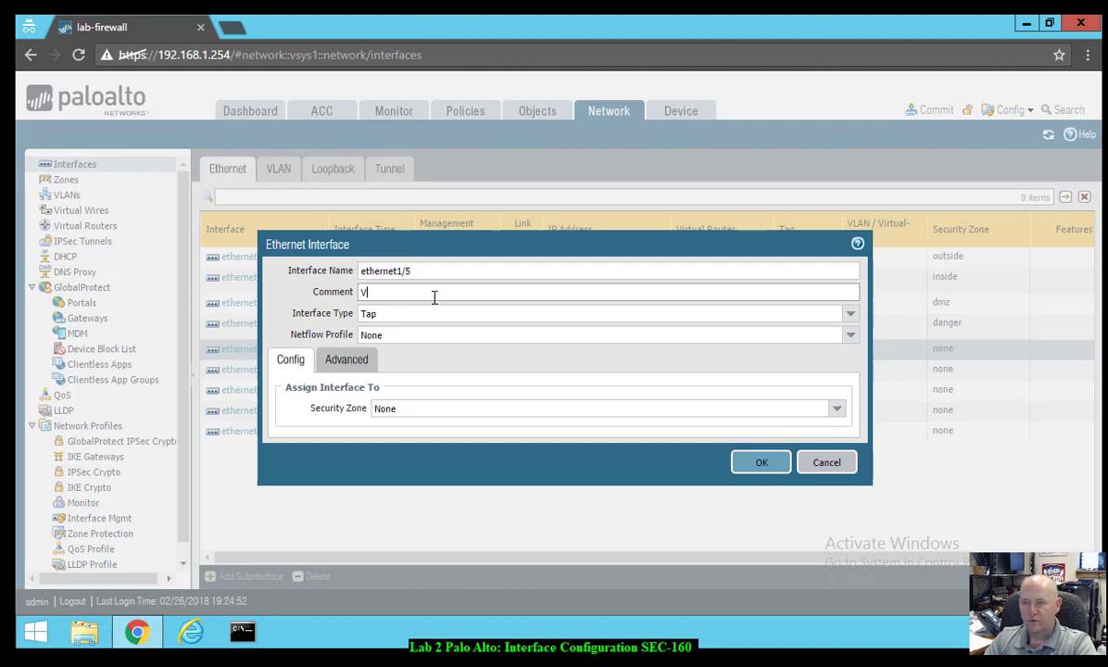
type("Wire zone name")
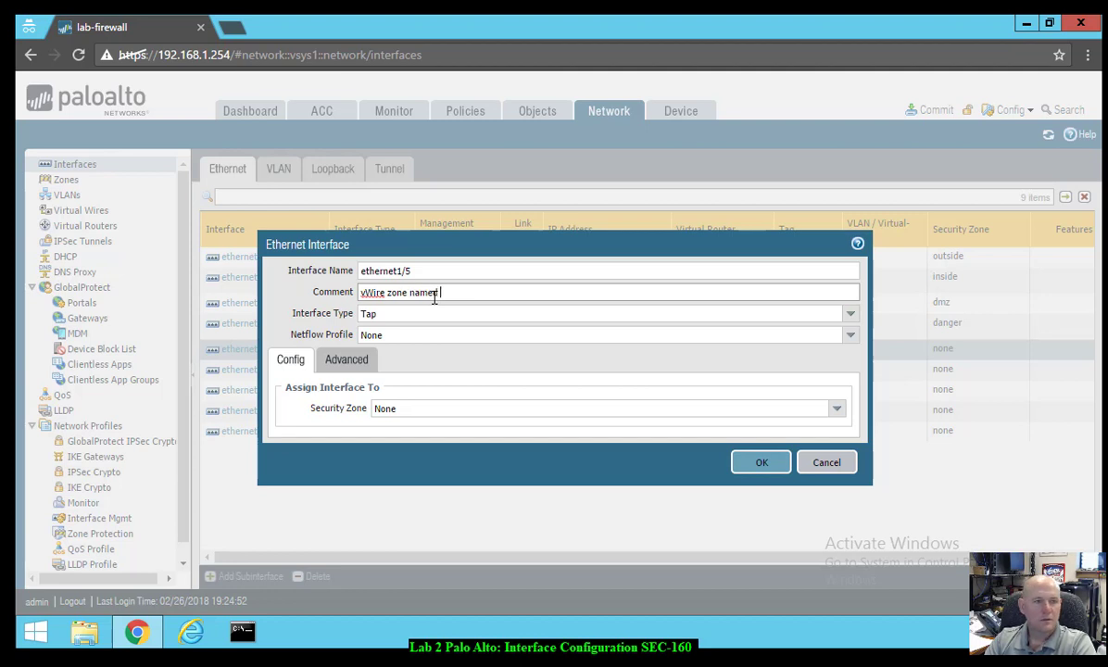
type("  danger")
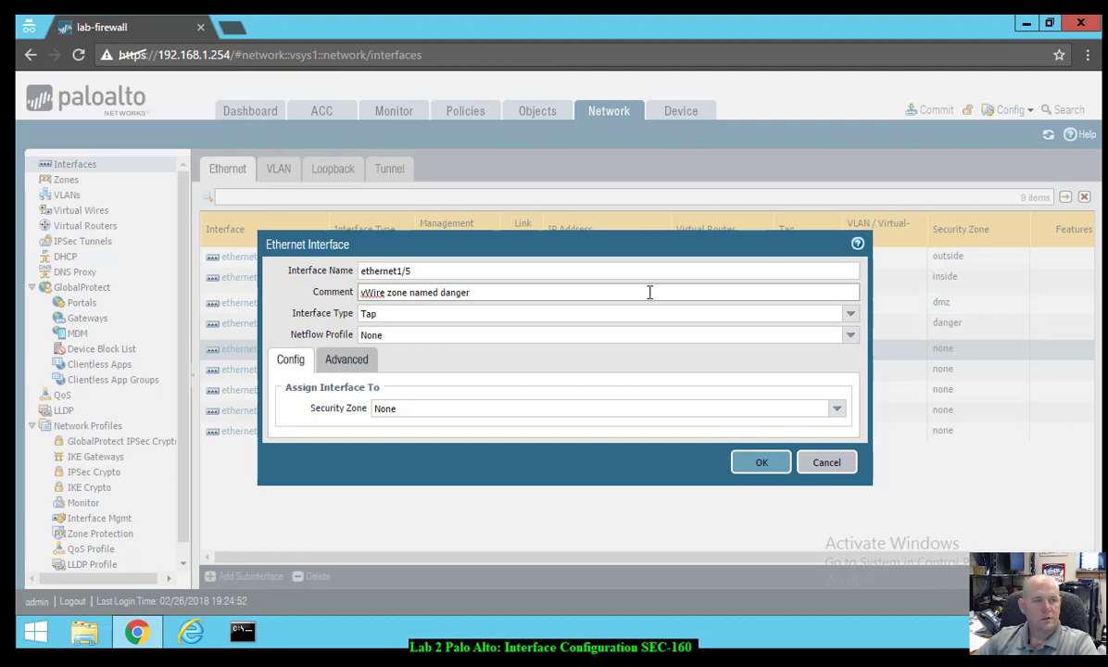
left_click(849, 314)
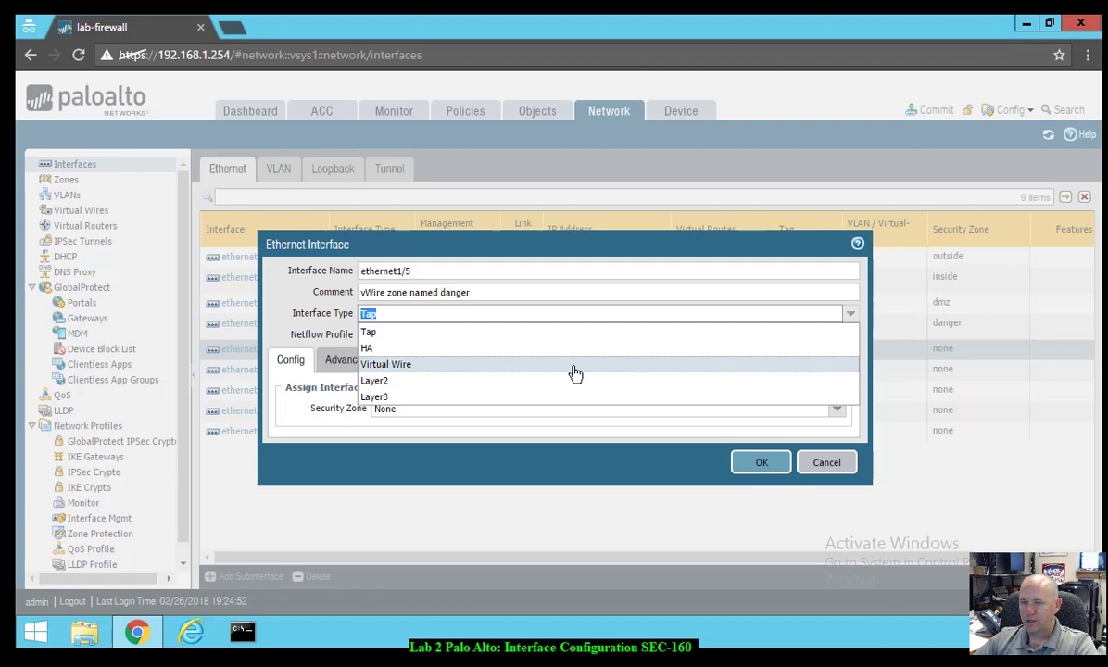
left_click(516, 363)
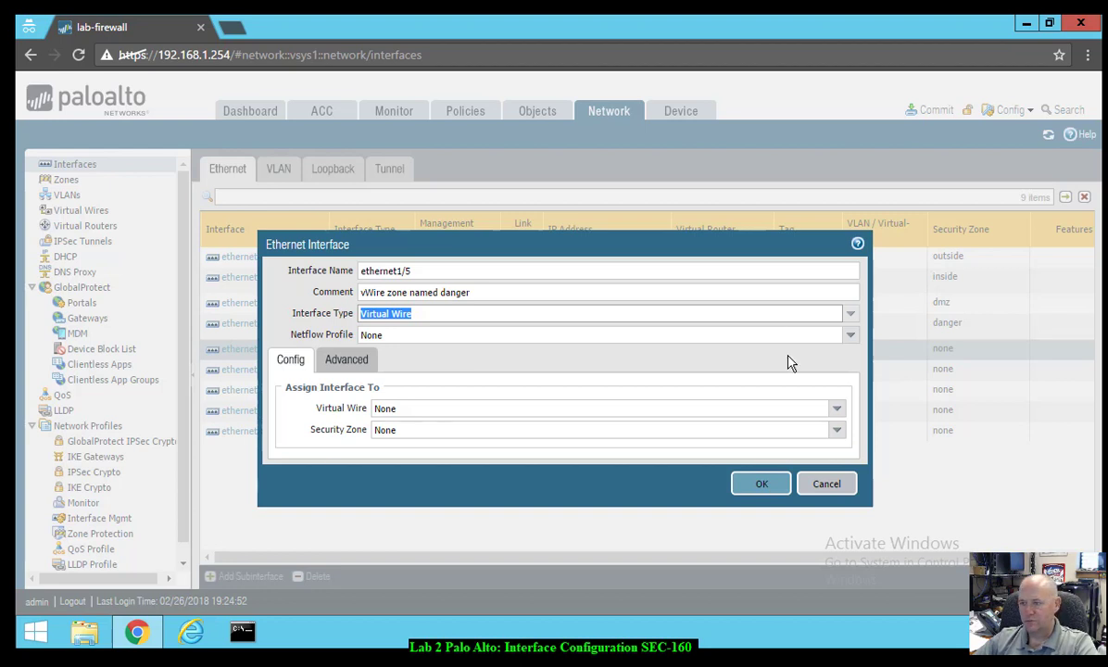
left_click(837, 430)
left_click(655, 466)
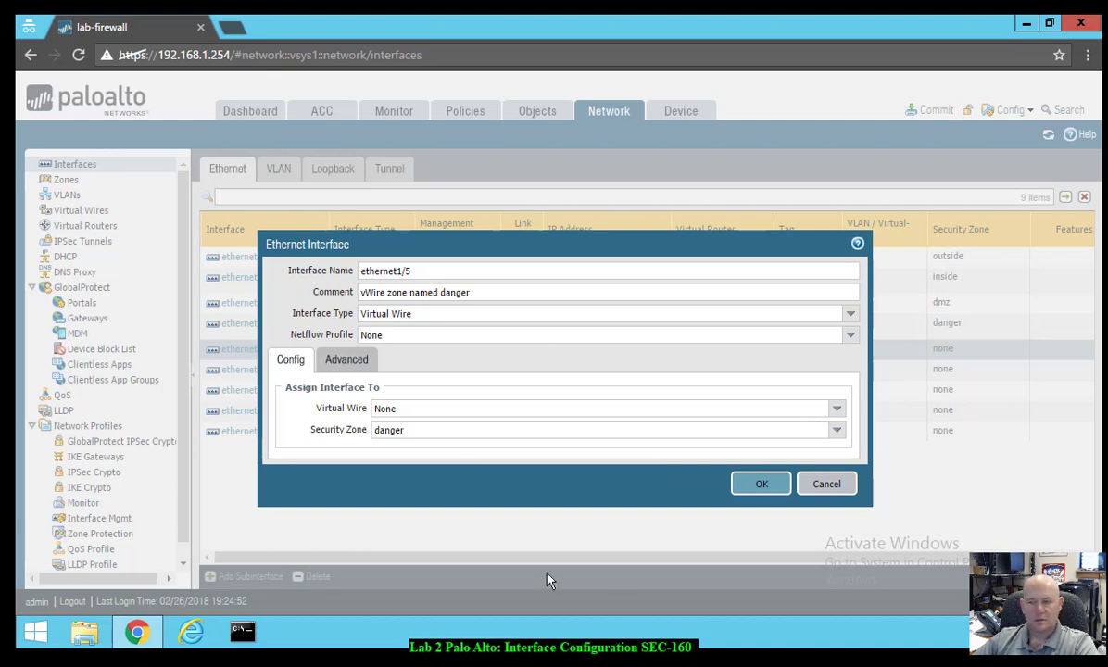
left_click(755, 487)
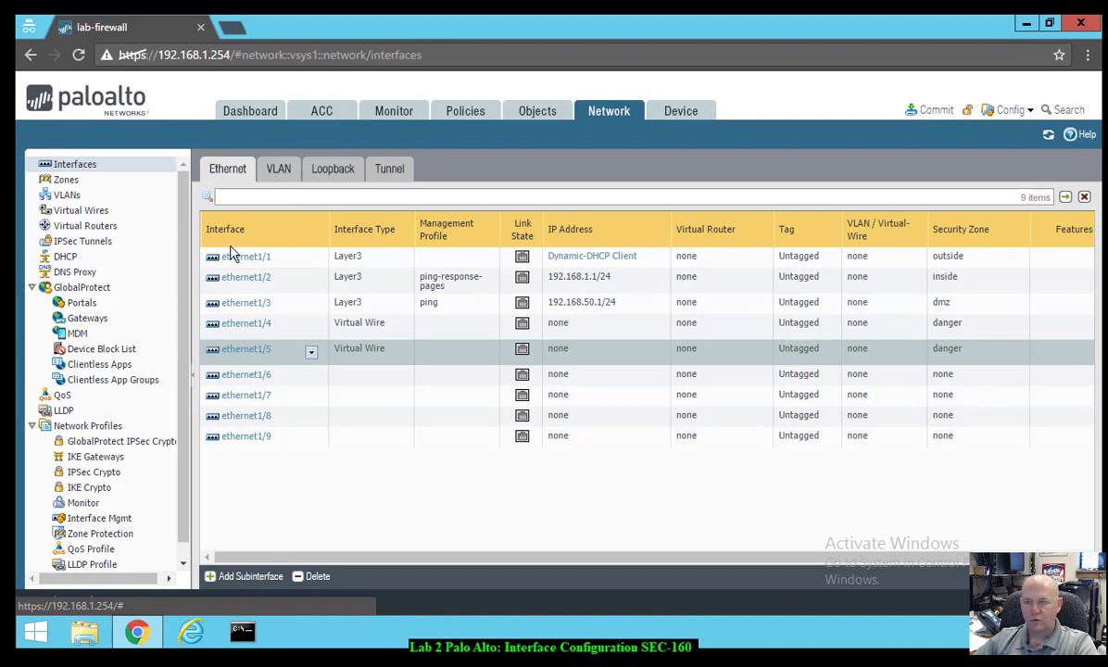
- Add a virtual wire named danger with Interface1 ethernet1/4 and Interface2 ethernet1/5
left_click(80, 214)
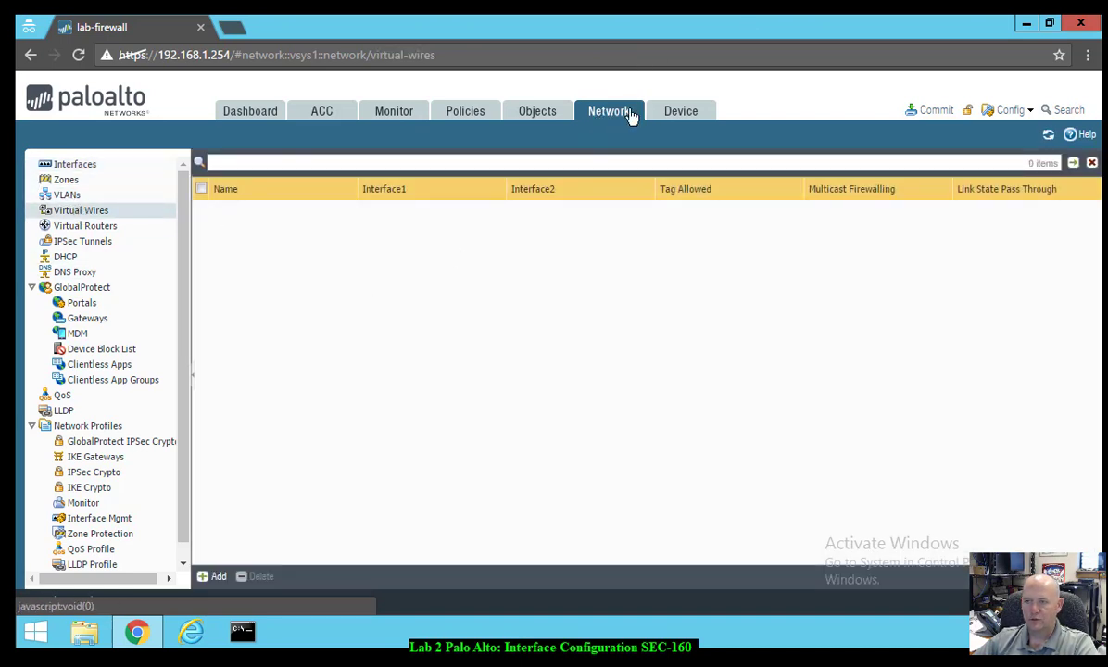
left_click(220, 576)
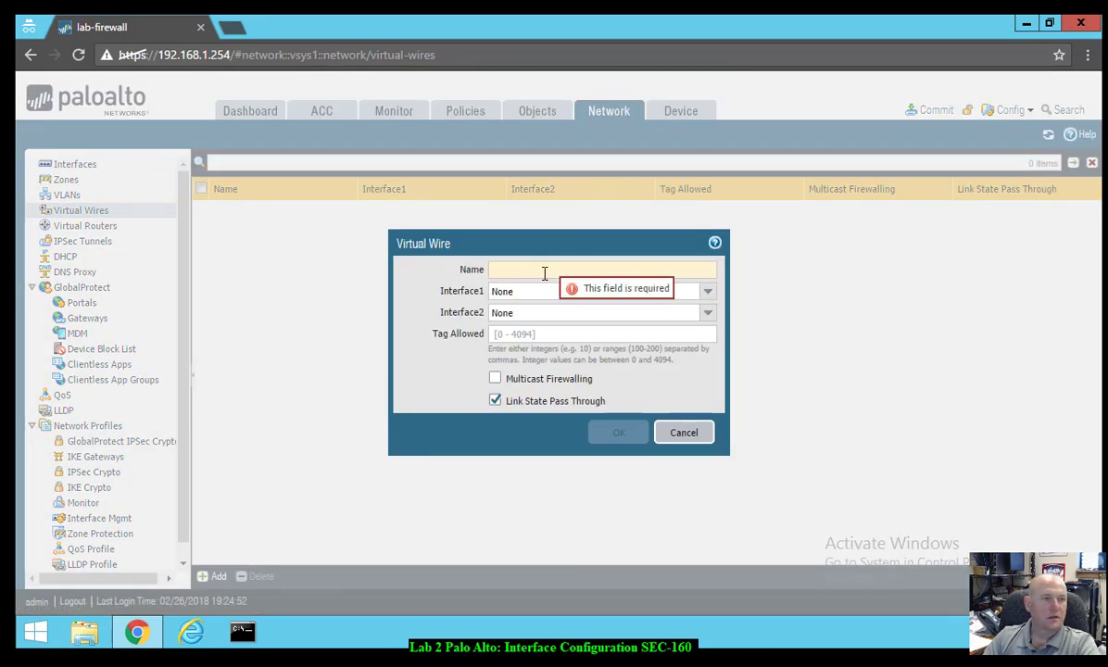
type("danger")
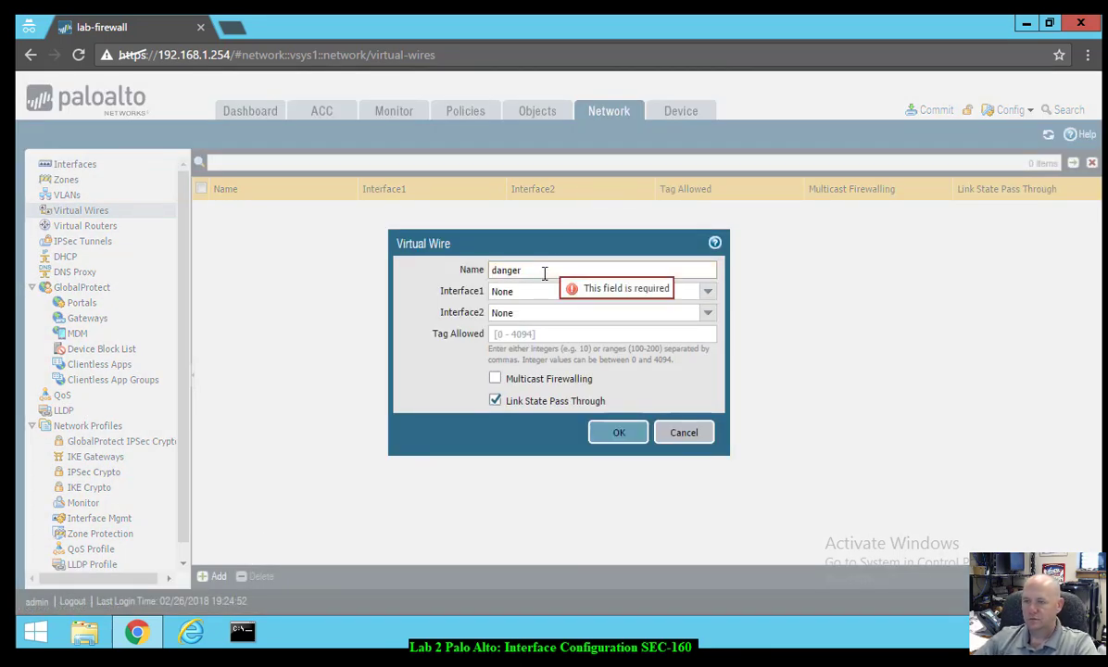
left_click(708, 292)
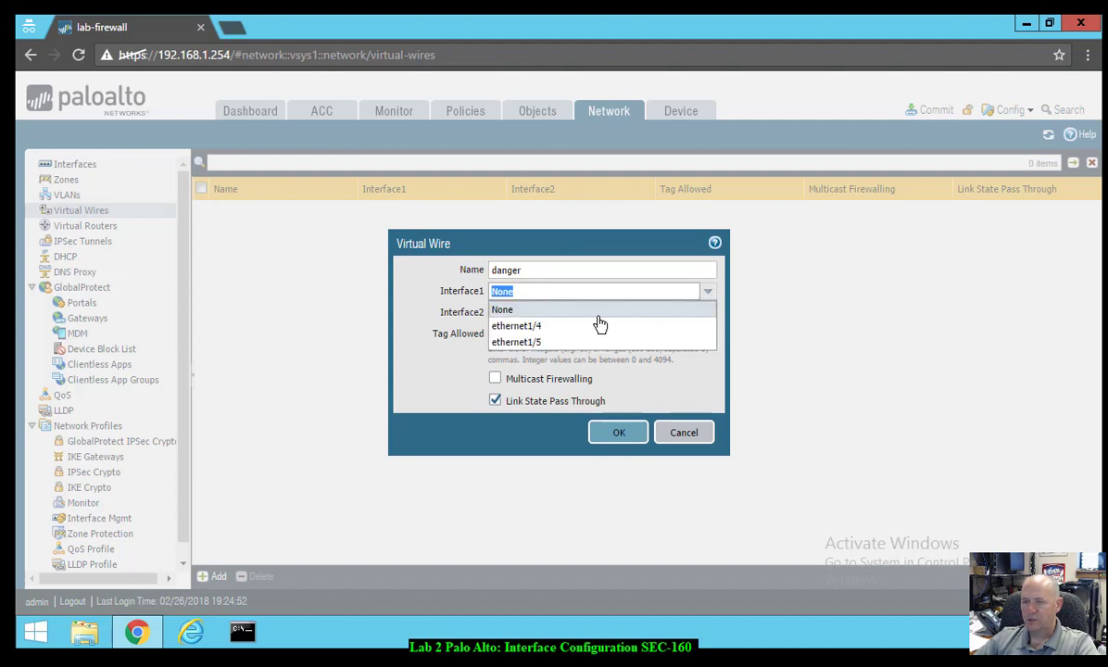
left_click(579, 327)
left_click(710, 315)
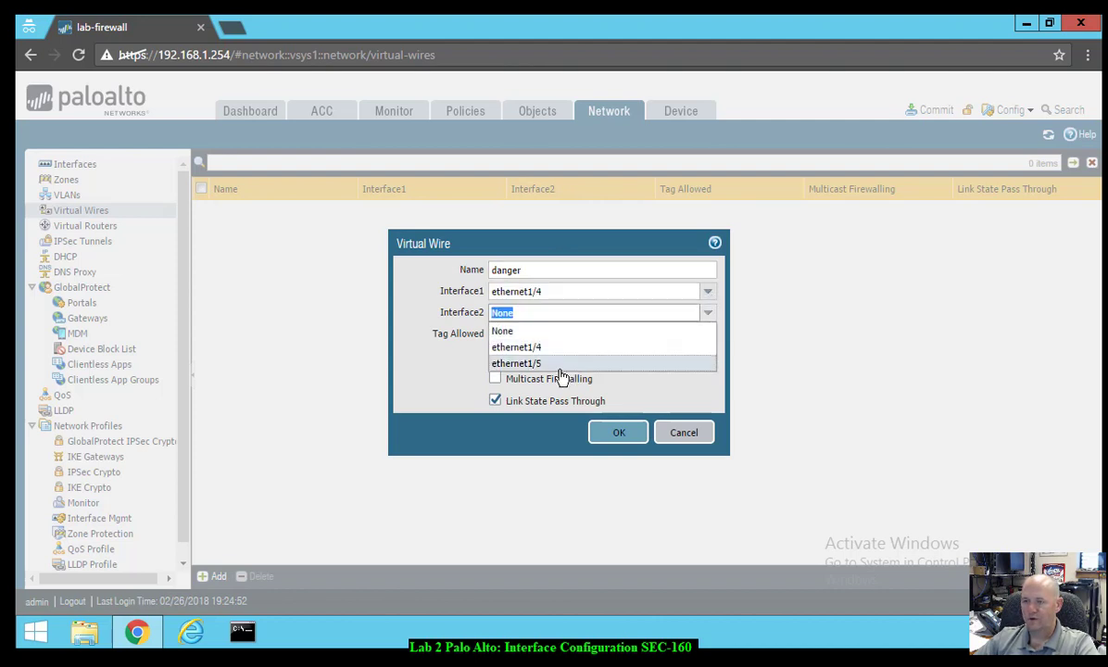
left_click(525, 362)
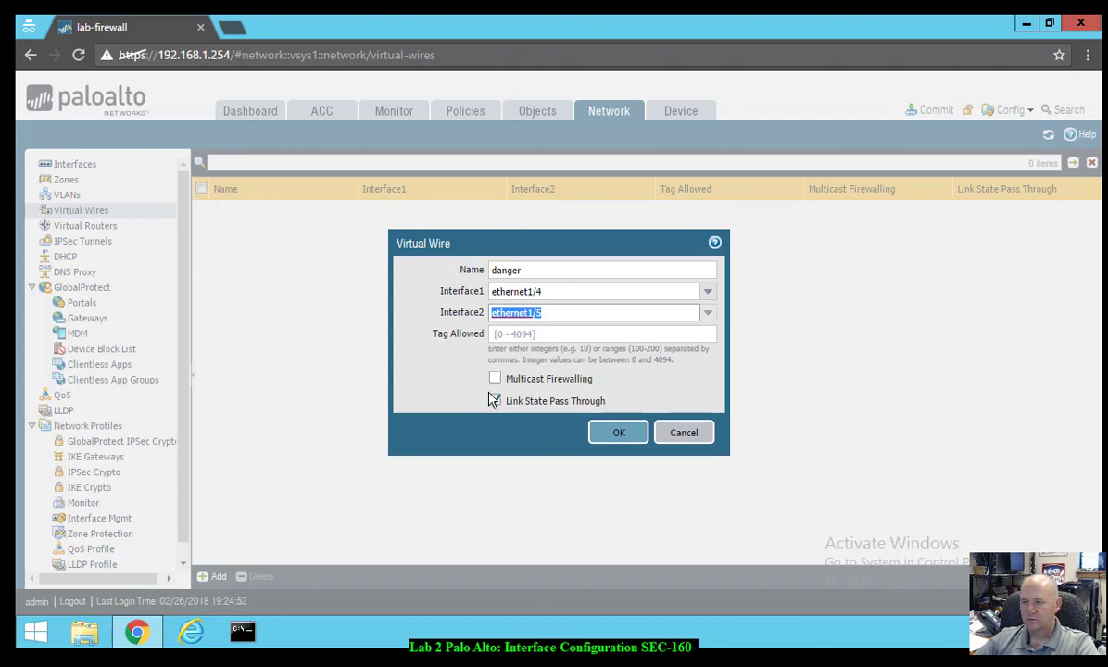
left_click(615, 436)
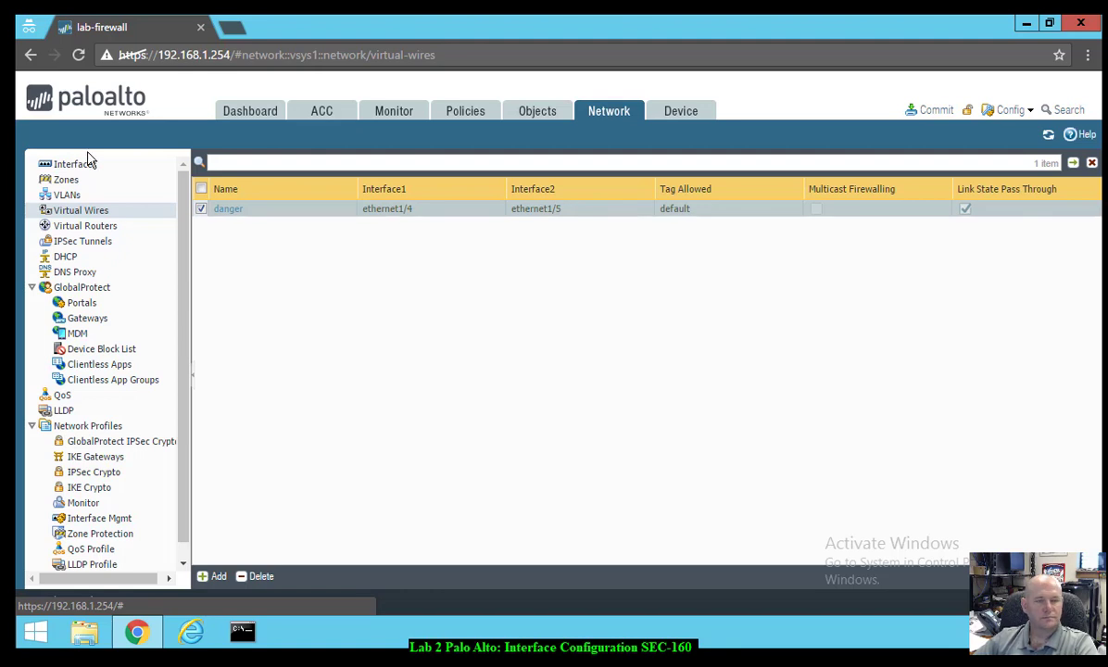
left_click(612, 111)
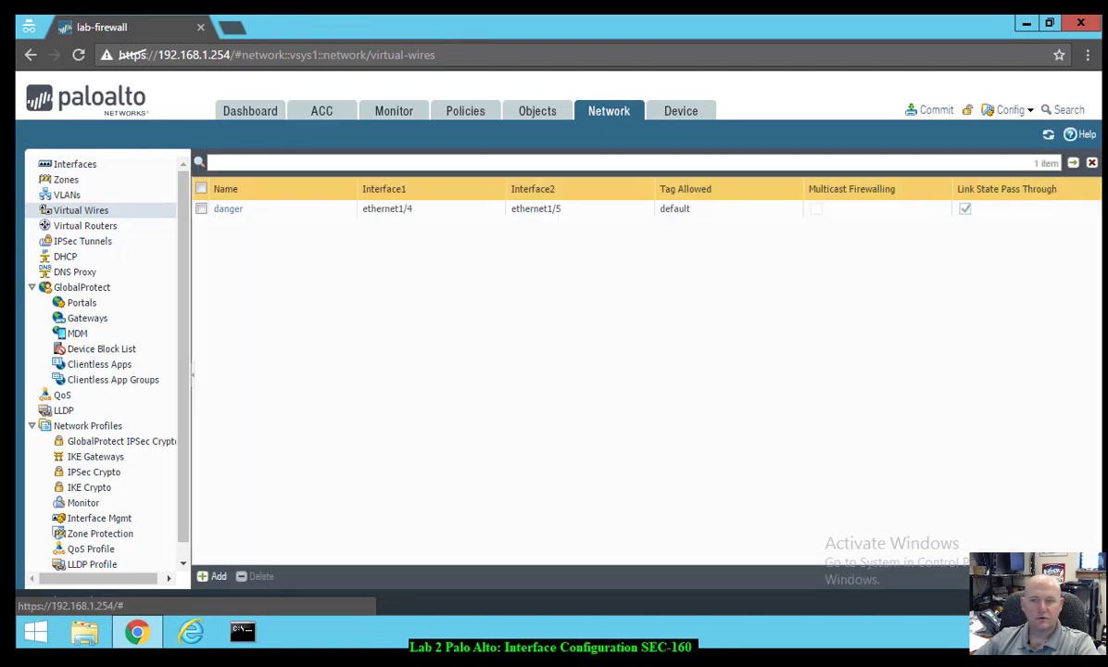
- Rename the default virtual router to lab-vr
left_click(69, 227)
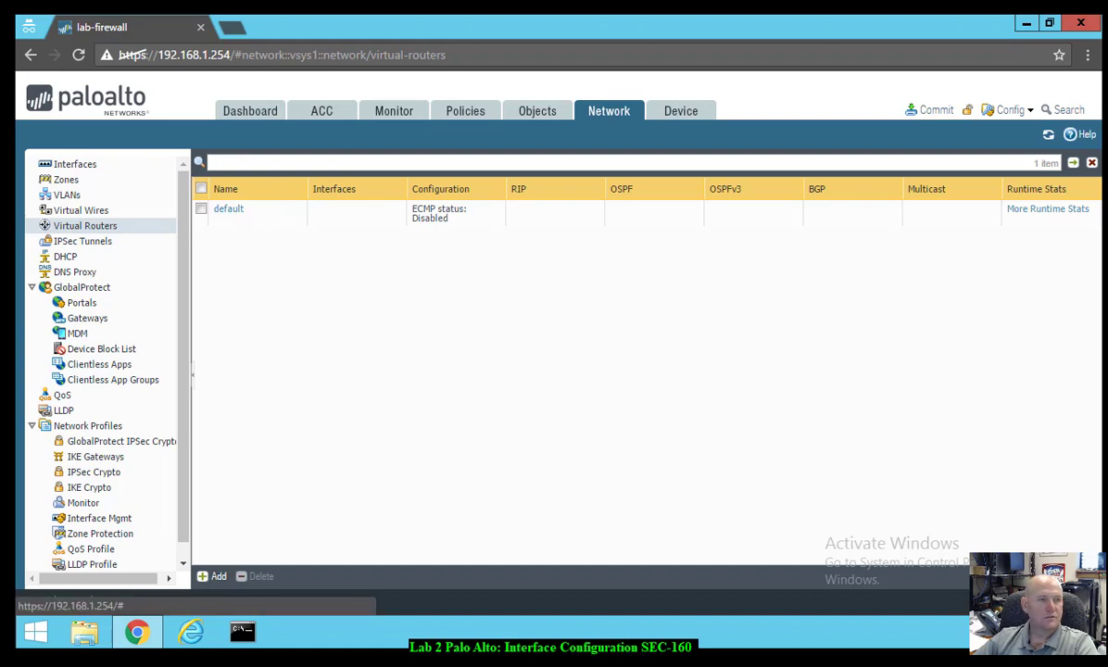
left_click(264, 215)
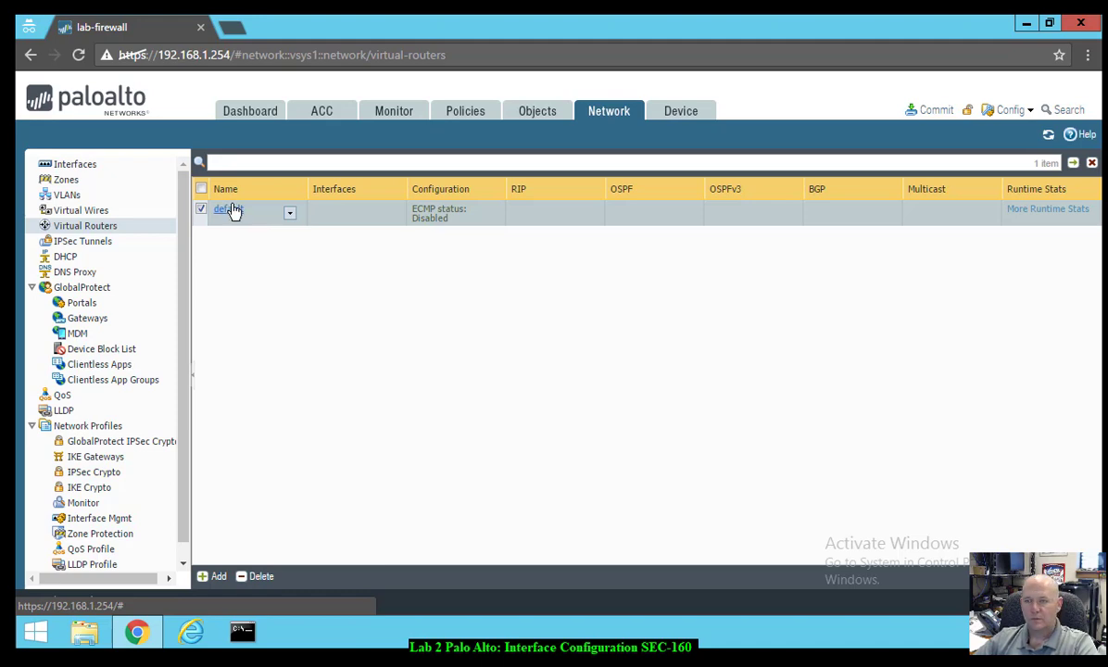
left_click(233, 213)
left_click(243, 206)
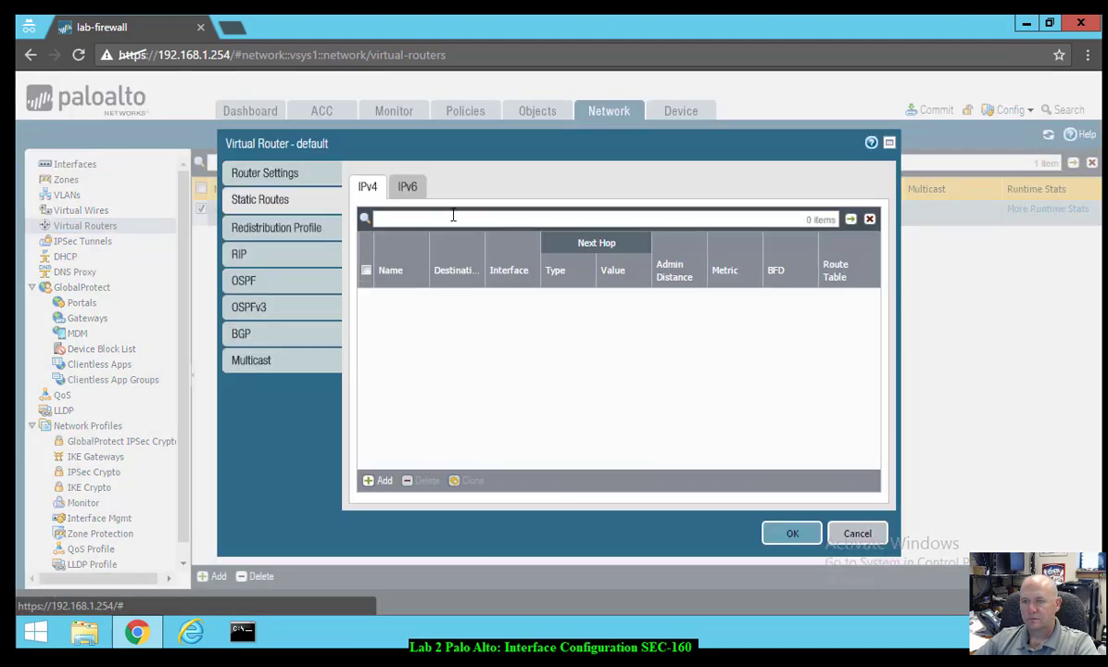
left_click(297, 174)
double_click(461, 176)
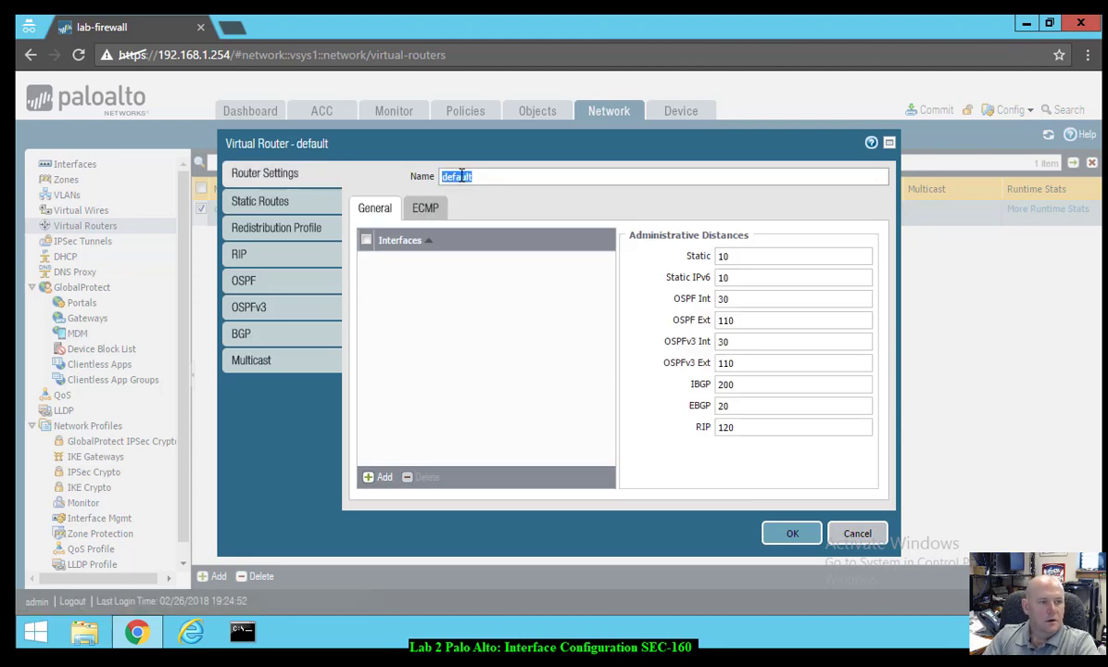
type("lab-vr")
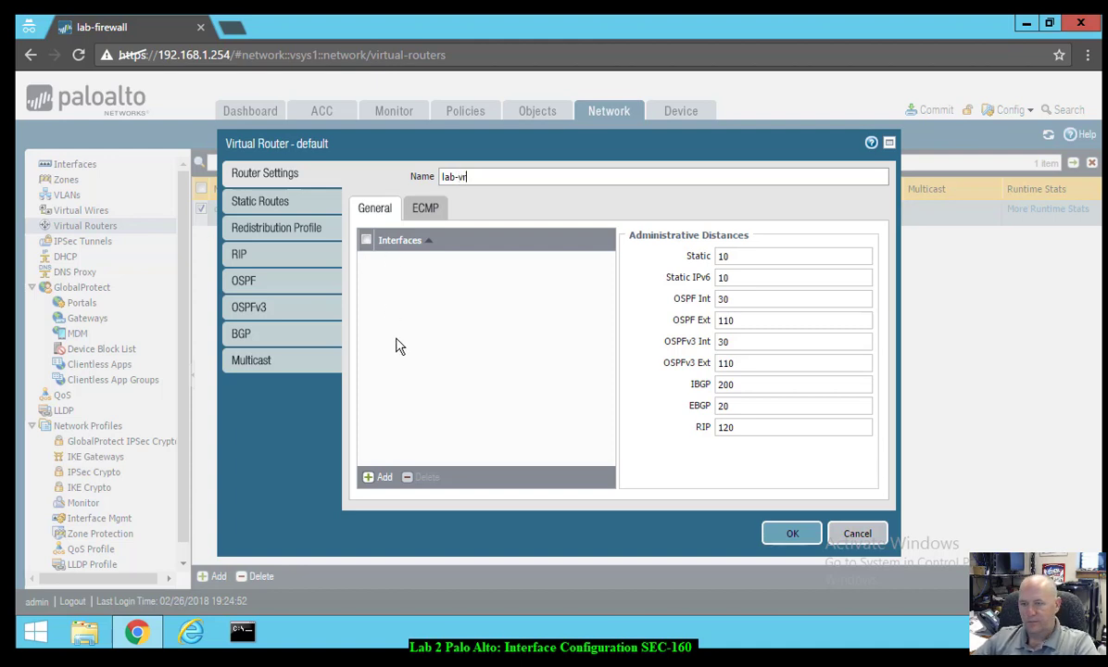
- Add ethernet1/1, ethernet1/2 and ethernet1/3 to lab-vr's interfaces and save the router
left_click(380, 478)
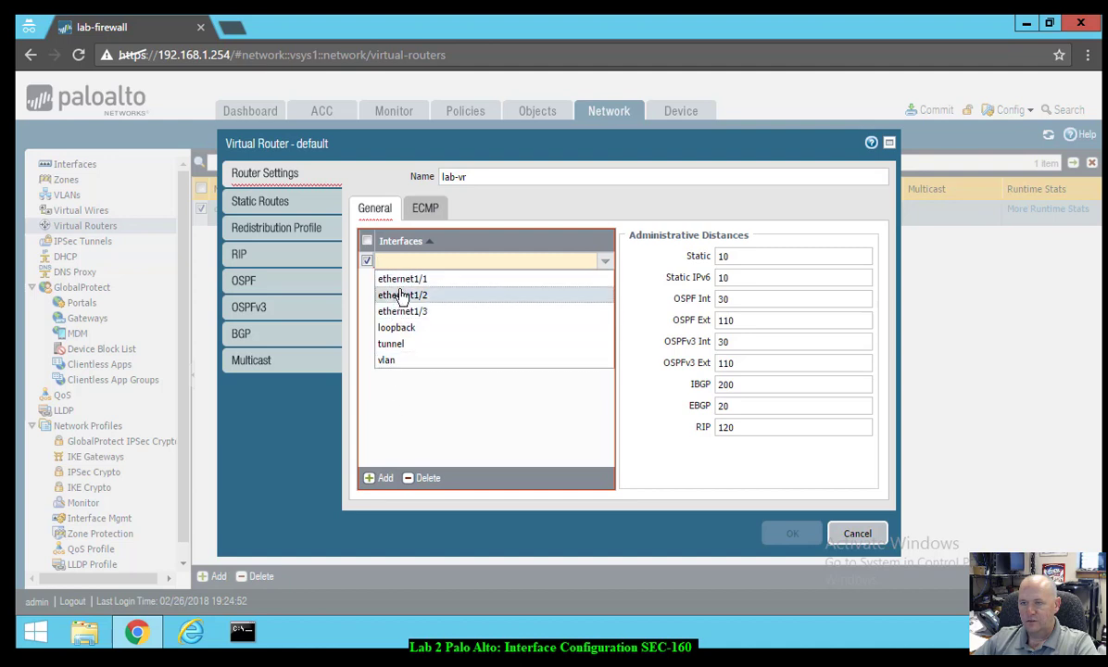
left_click(404, 279)
left_click(380, 478)
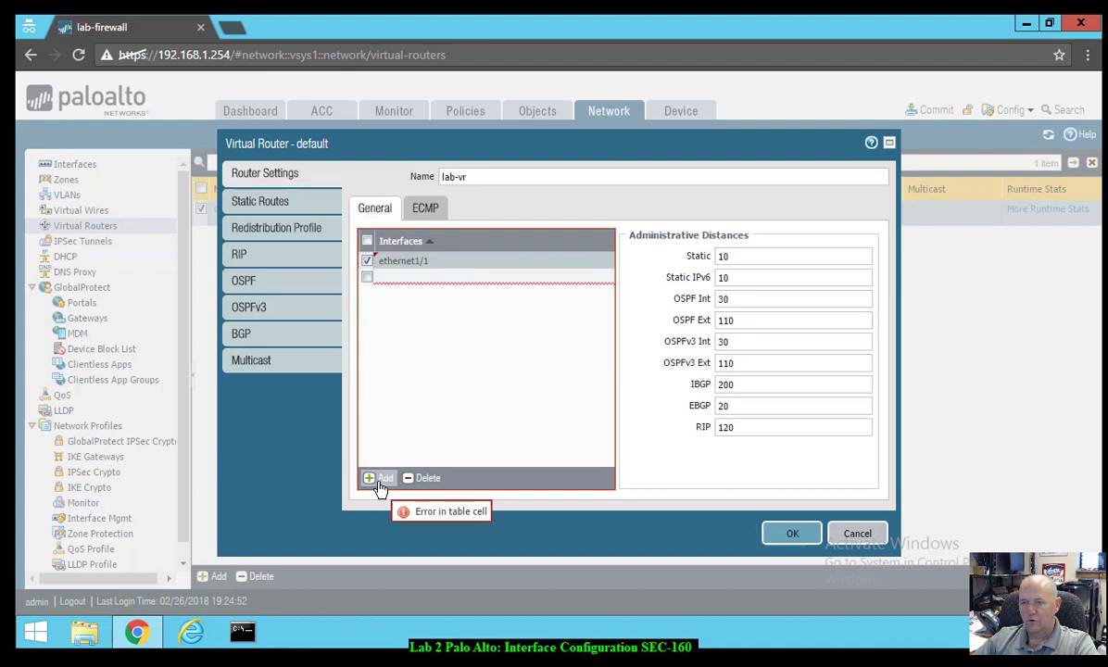
left_click(408, 311)
left_click(373, 479)
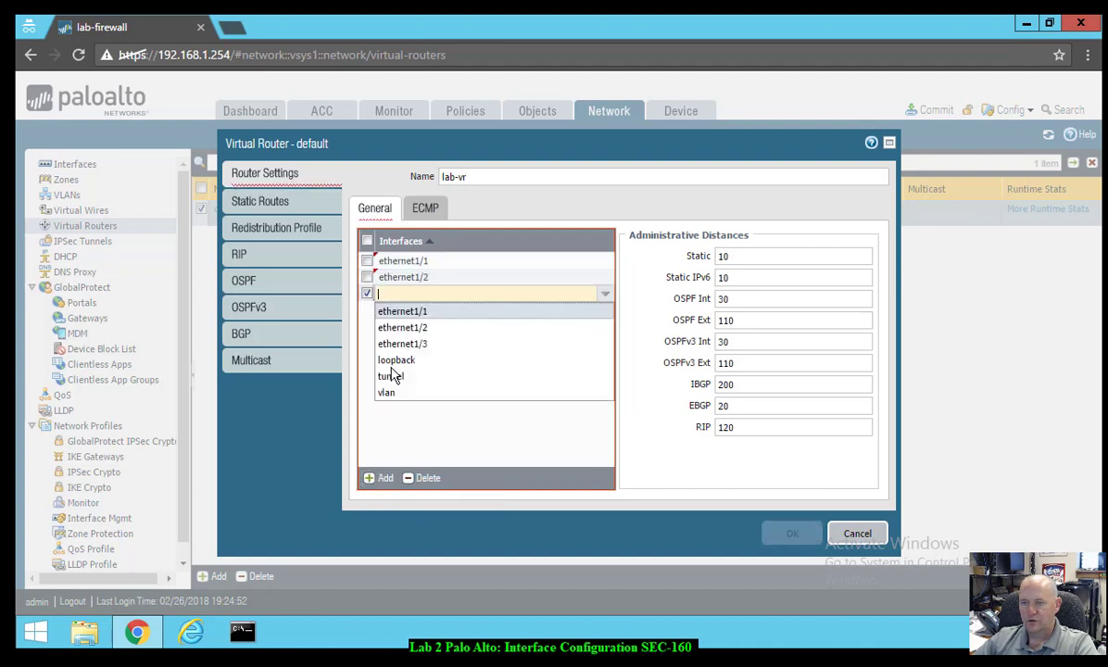
left_click(413, 343)
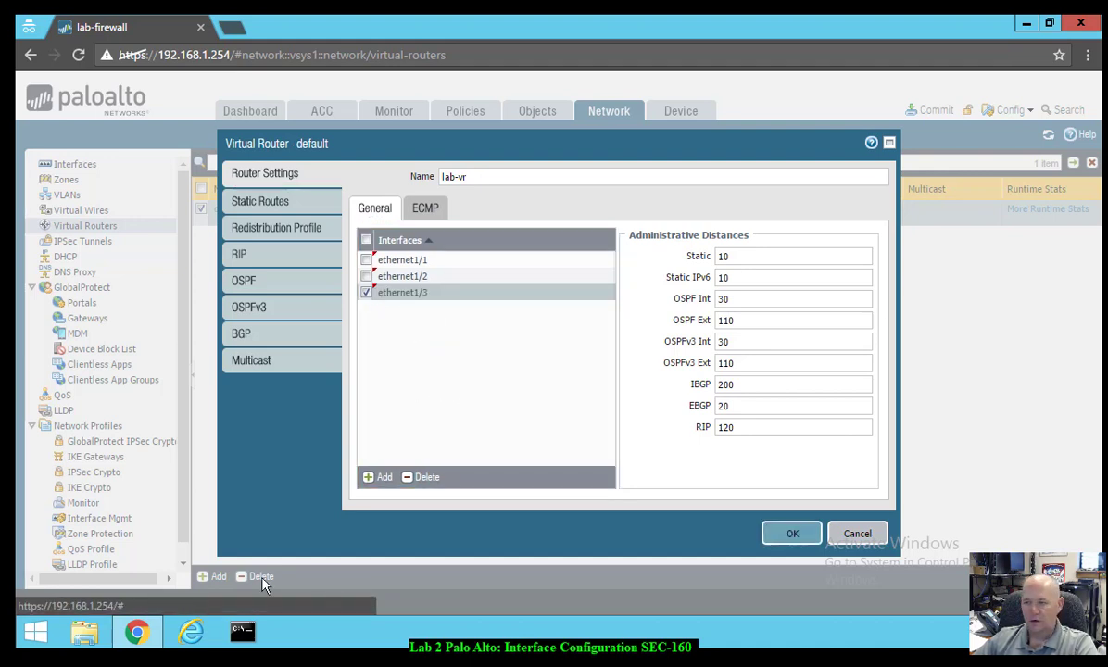
left_click(777, 540)
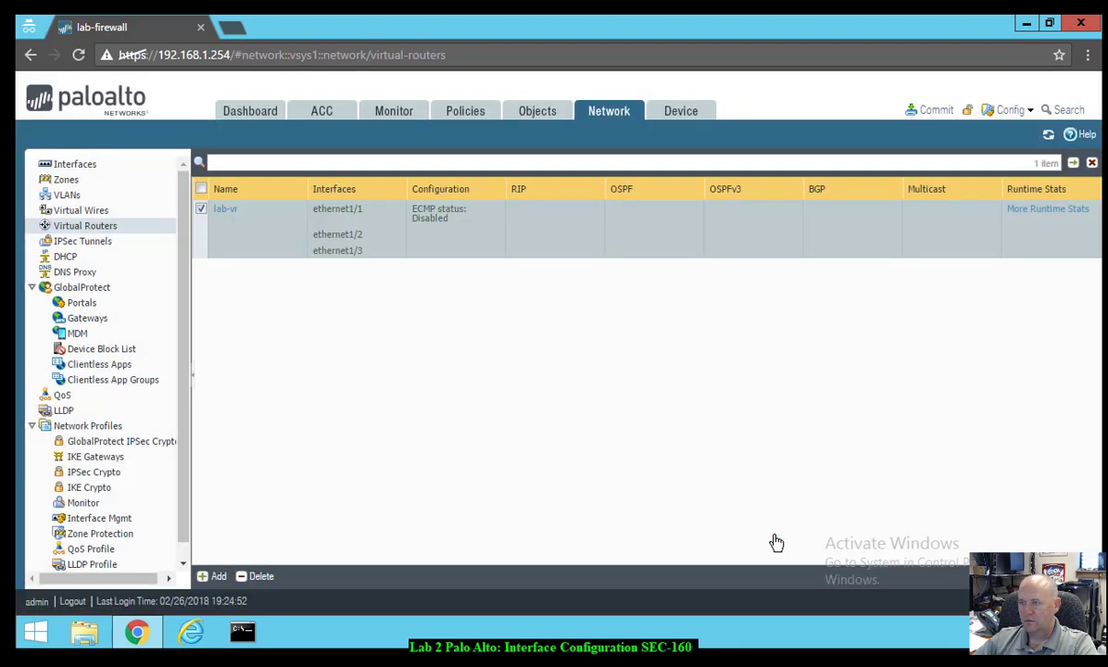
left_click(935, 110)
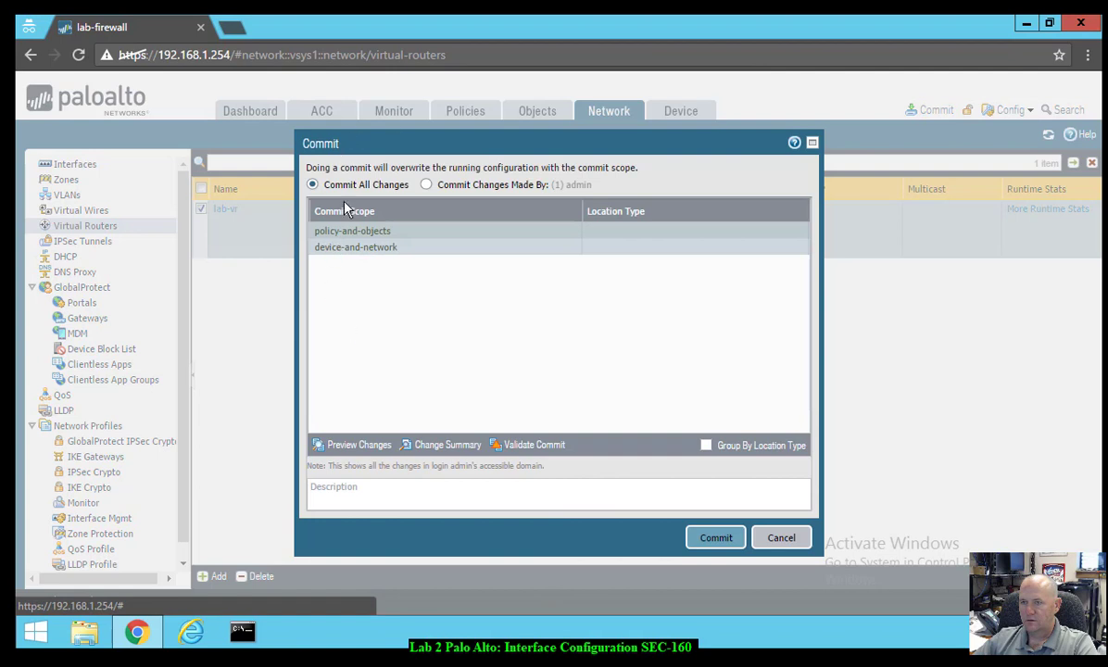
- Commit all changes and close the Commit Status report once it succeeds
left_click(713, 540)
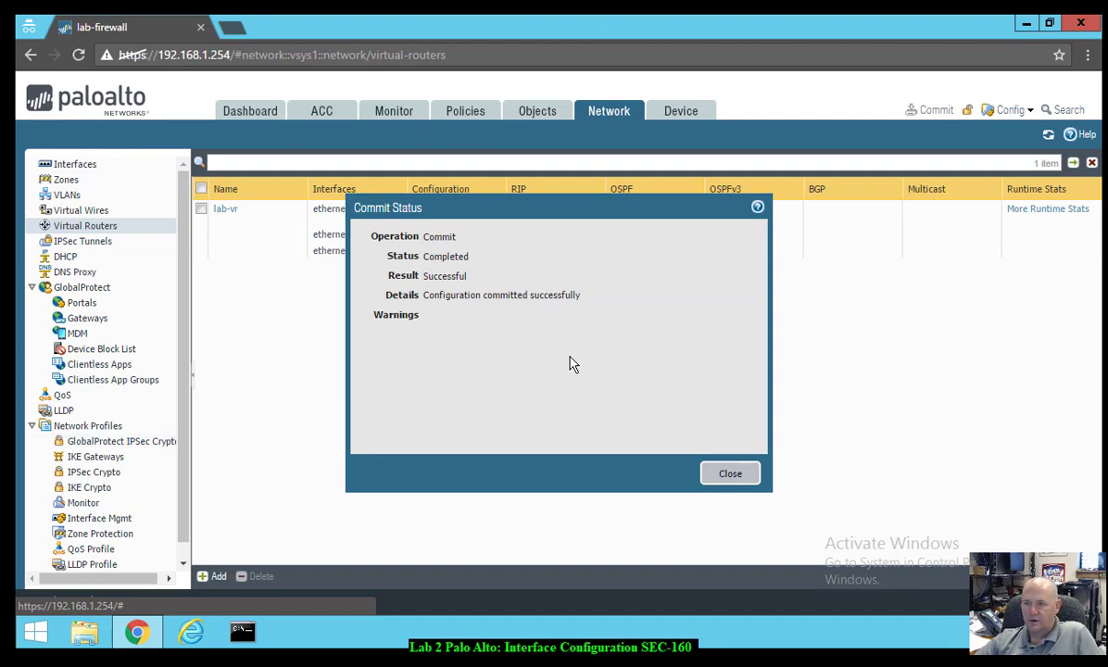
left_click_drag(423, 294, 585, 295)
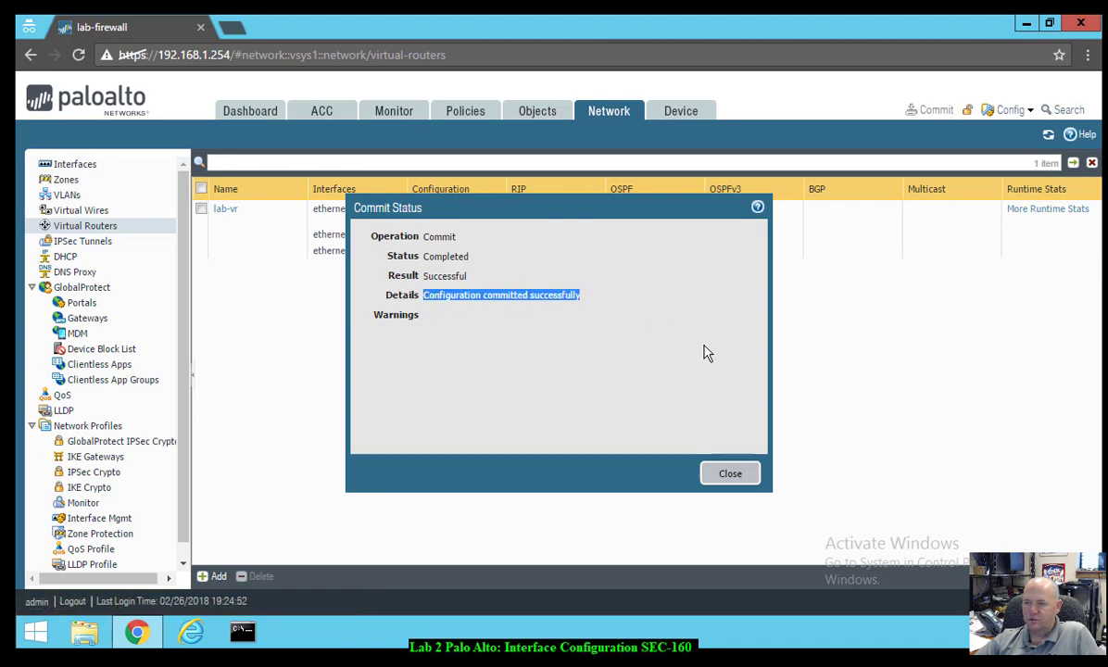
left_click(734, 474)
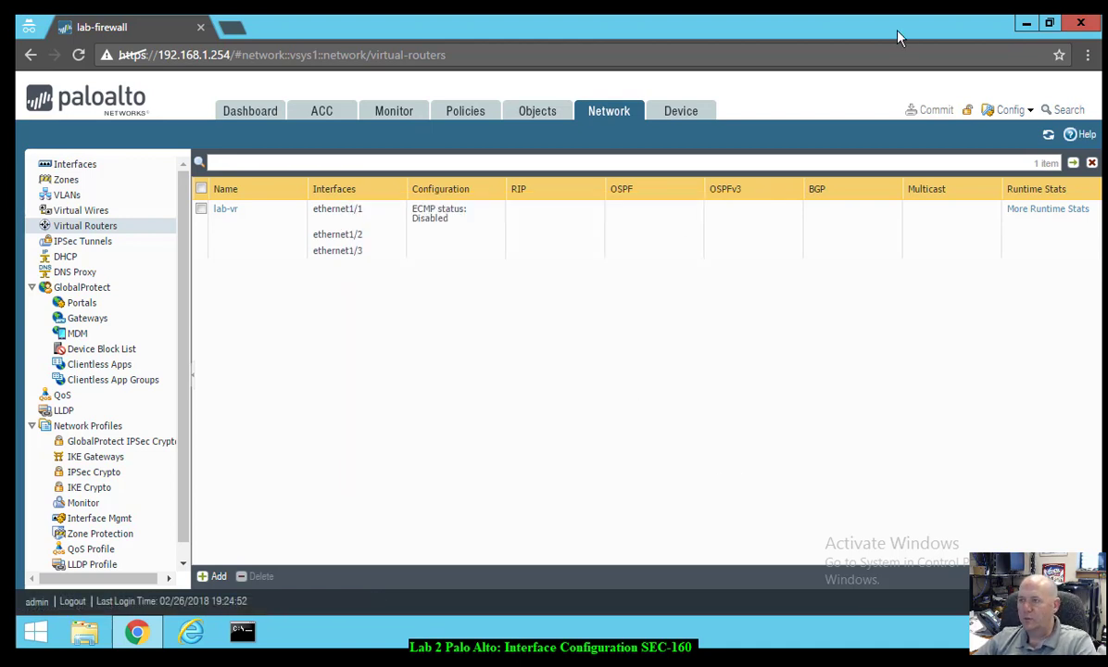
- Launch PuTTY and connect via the firewall-management session to 192.168.1.254 port 22
double_click(977, 26)
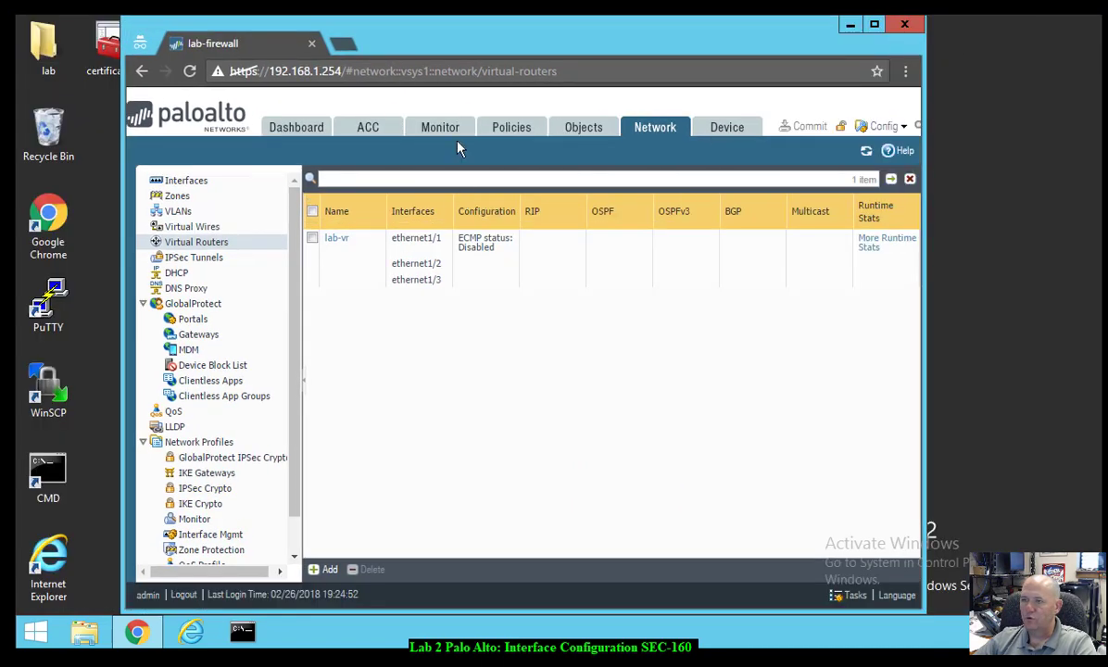
left_click_drag(483, 46, 572, 64)
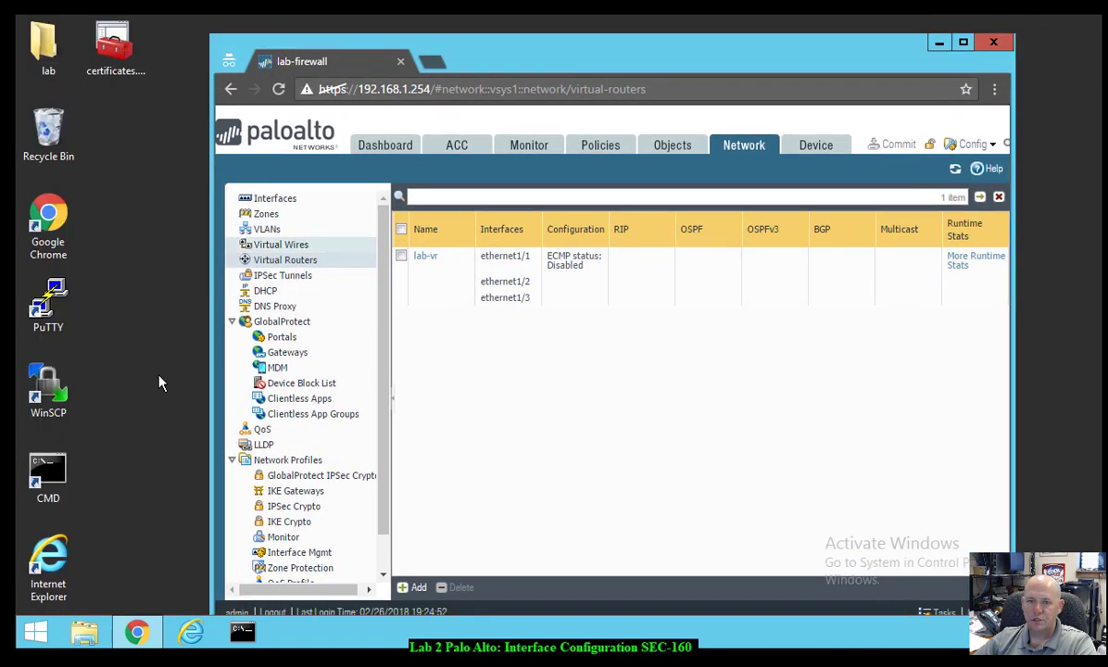
double_click(55, 312)
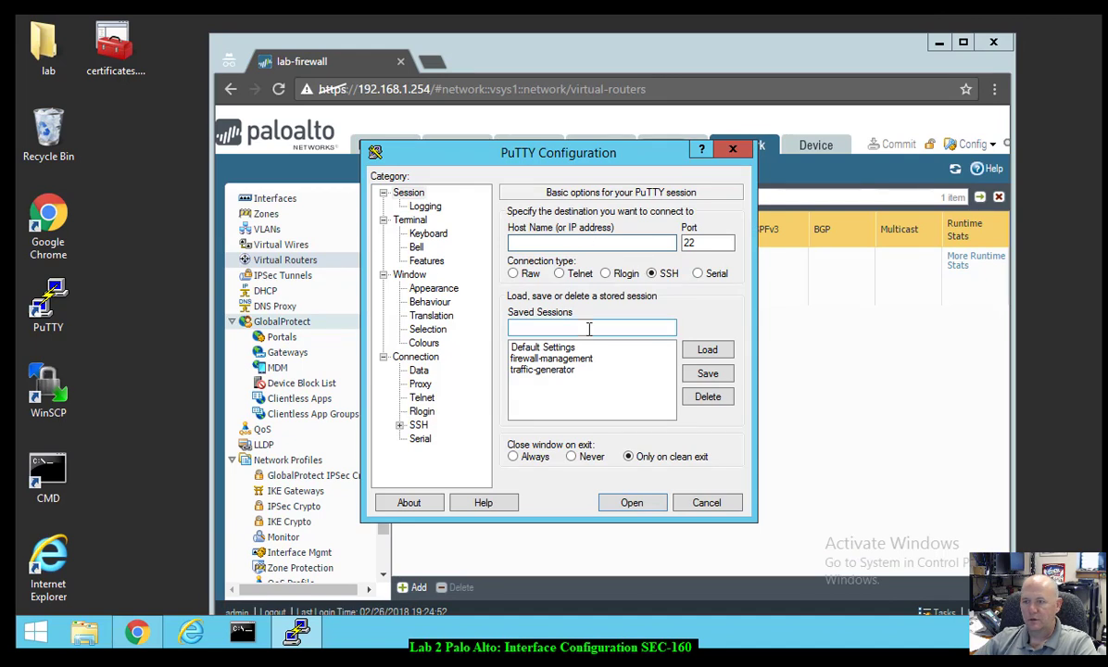
left_click(548, 360)
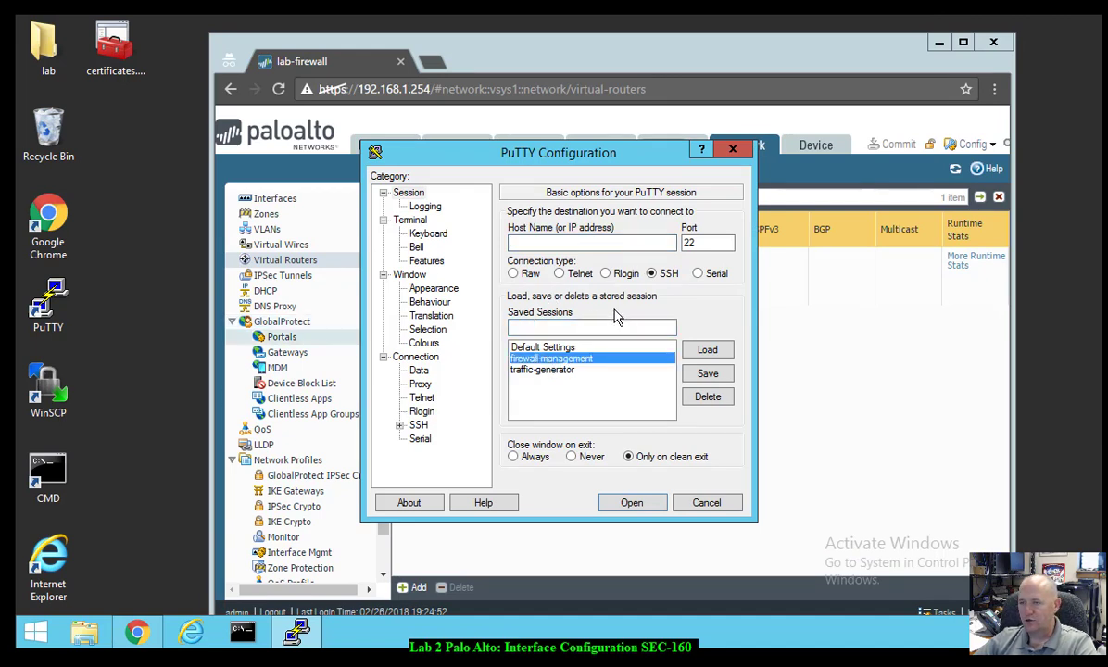
left_click(708, 352)
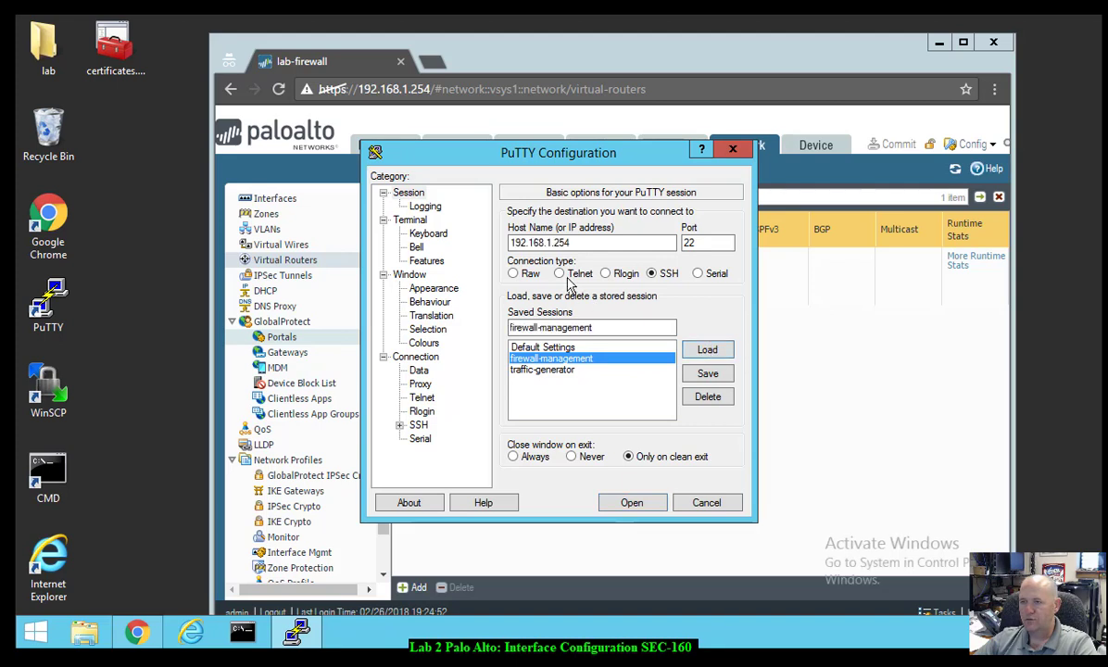
left_click_drag(584, 242, 454, 241)
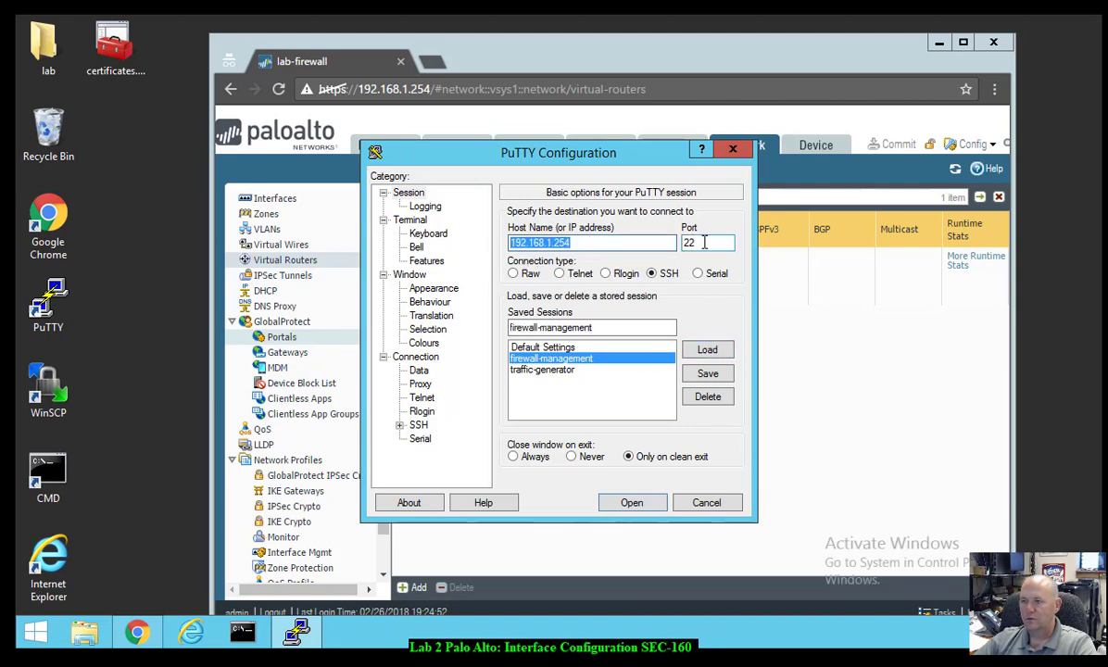
left_click_drag(711, 243, 680, 248)
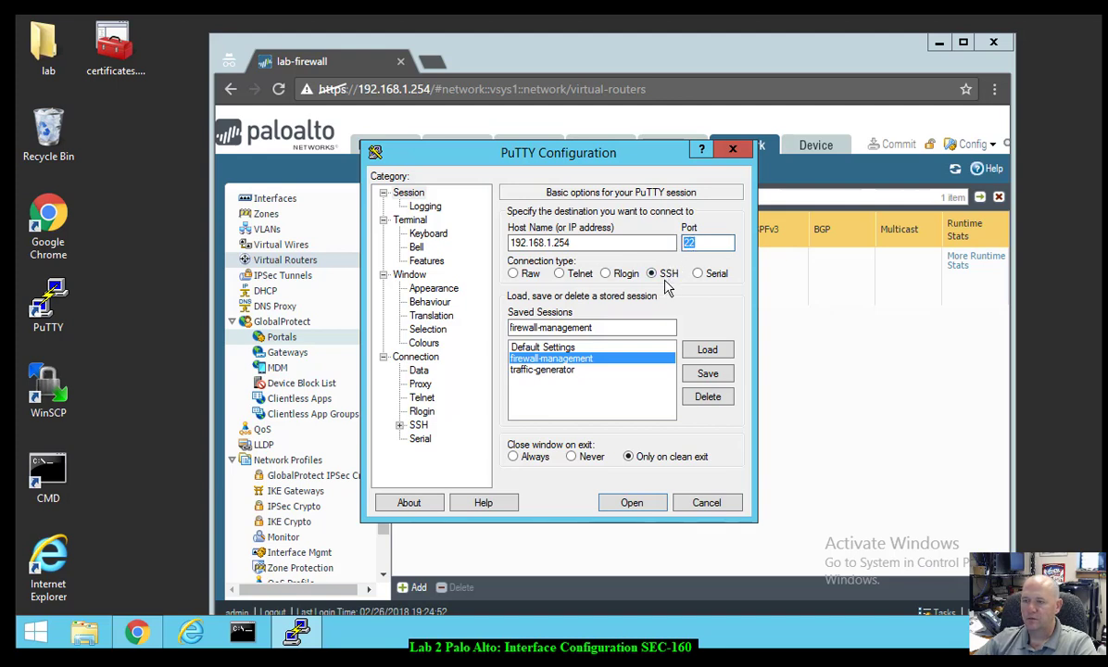
left_click(614, 510)
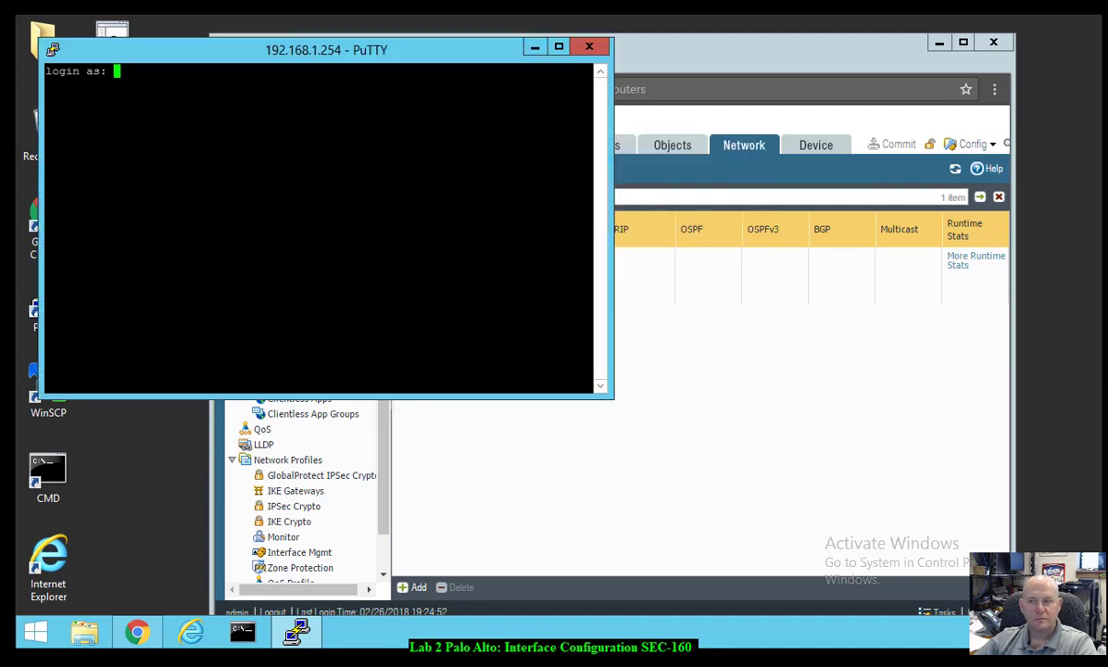
- Log in to the firewall's SSH session with the admin username
left_click_drag(371, 45, 727, 191)
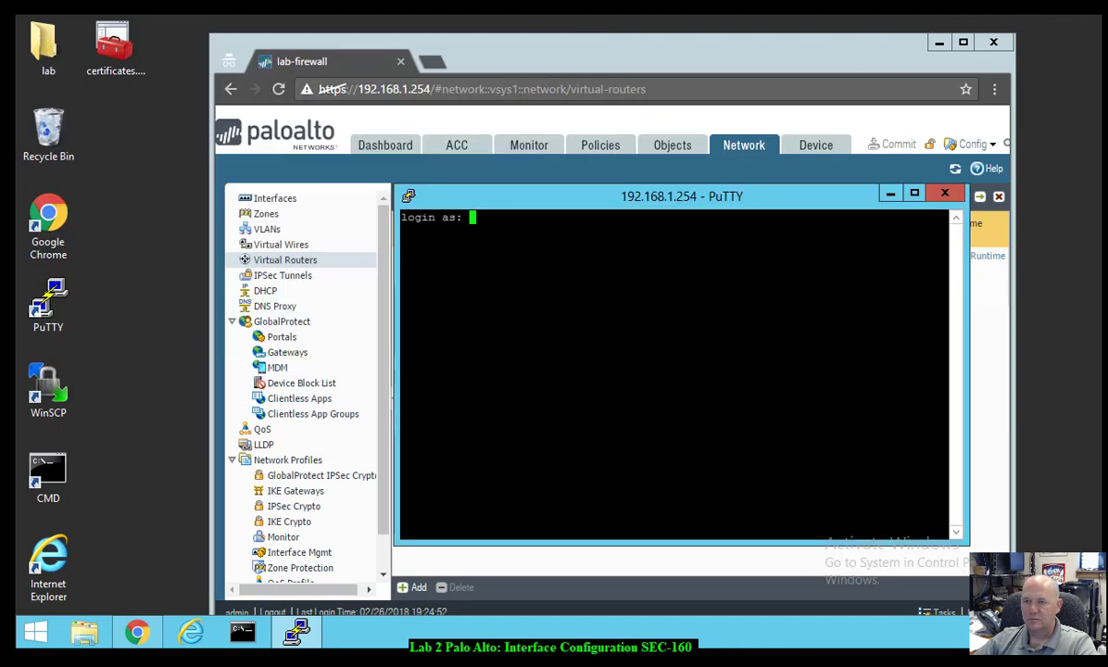
type("admin")
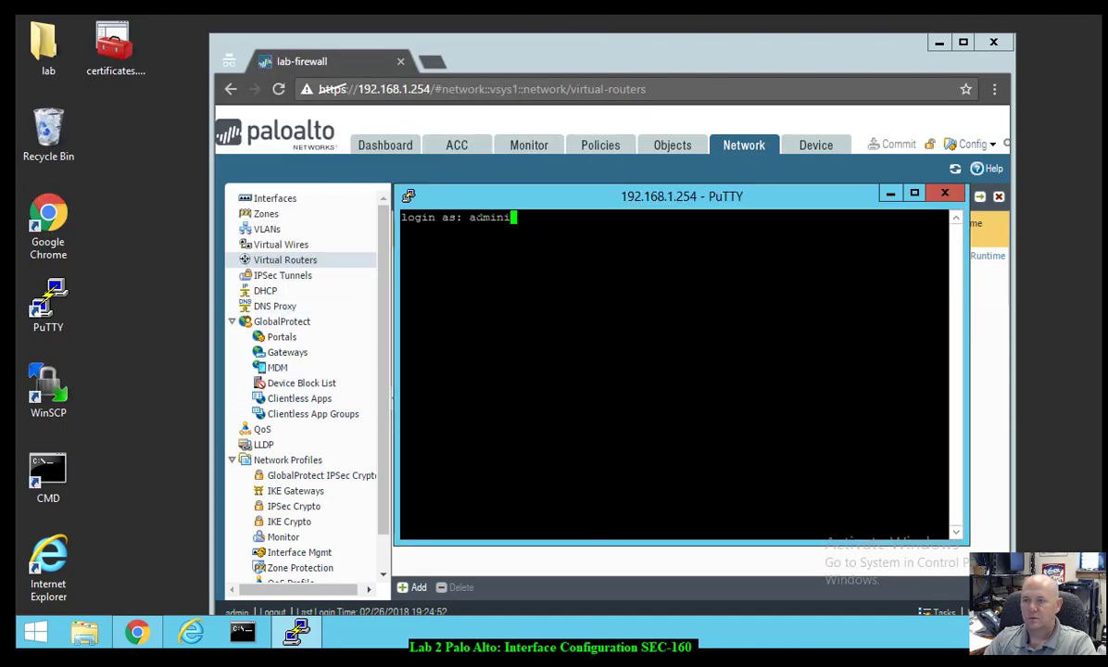
type("i")
key("BackSpace")
key("Return")
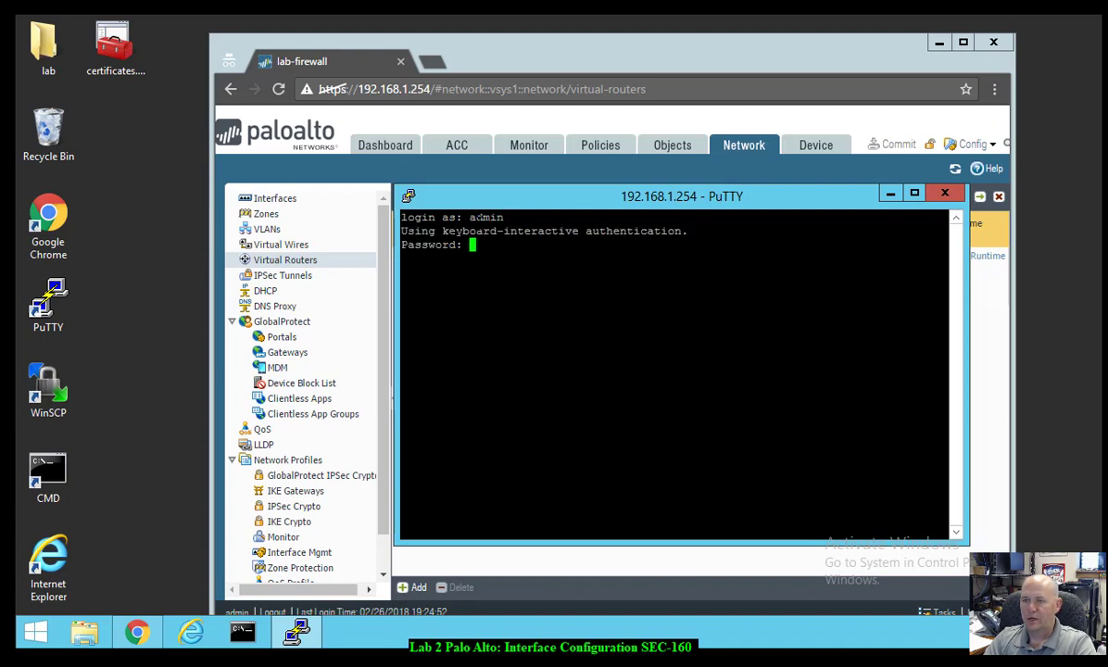
key("Return")
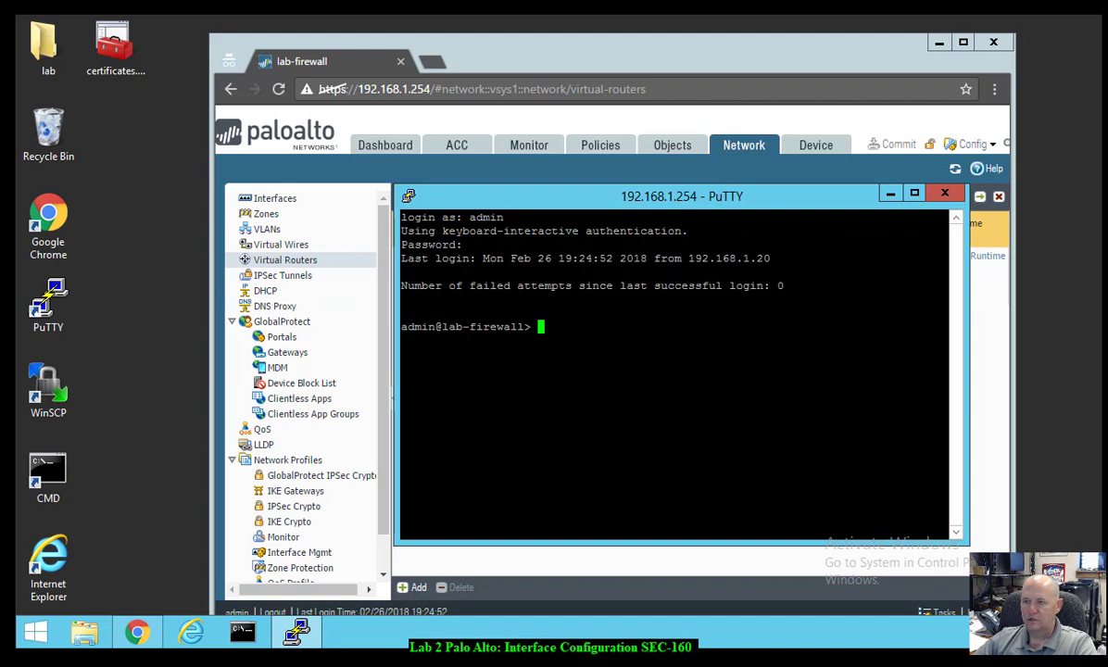
left_click_drag(483, 259, 936, 260)
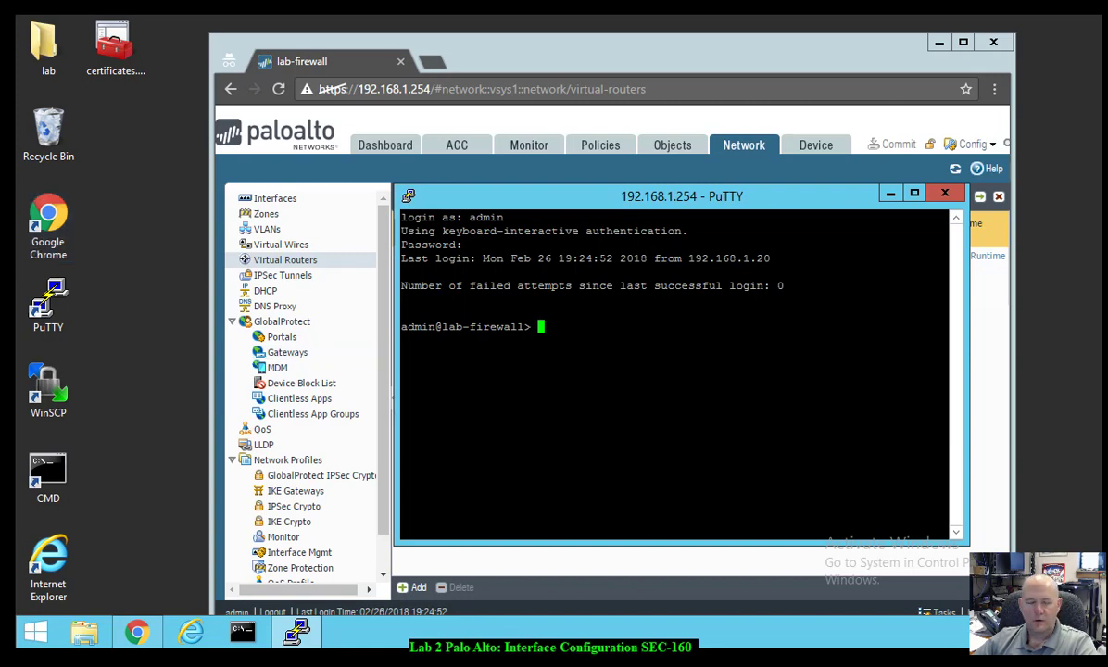
- Ping host 8.8.8.8 from source 203.0.113.21, stop it with Ctrl+C, then minimize PuTTY
left_click(48, 389)
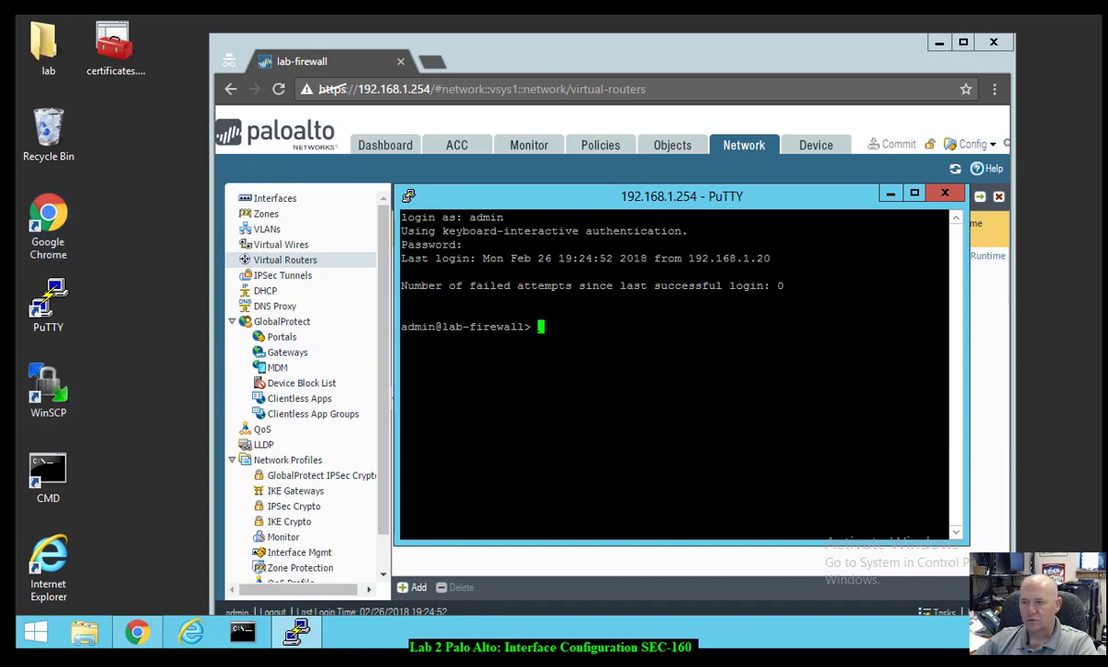
type("ping ")
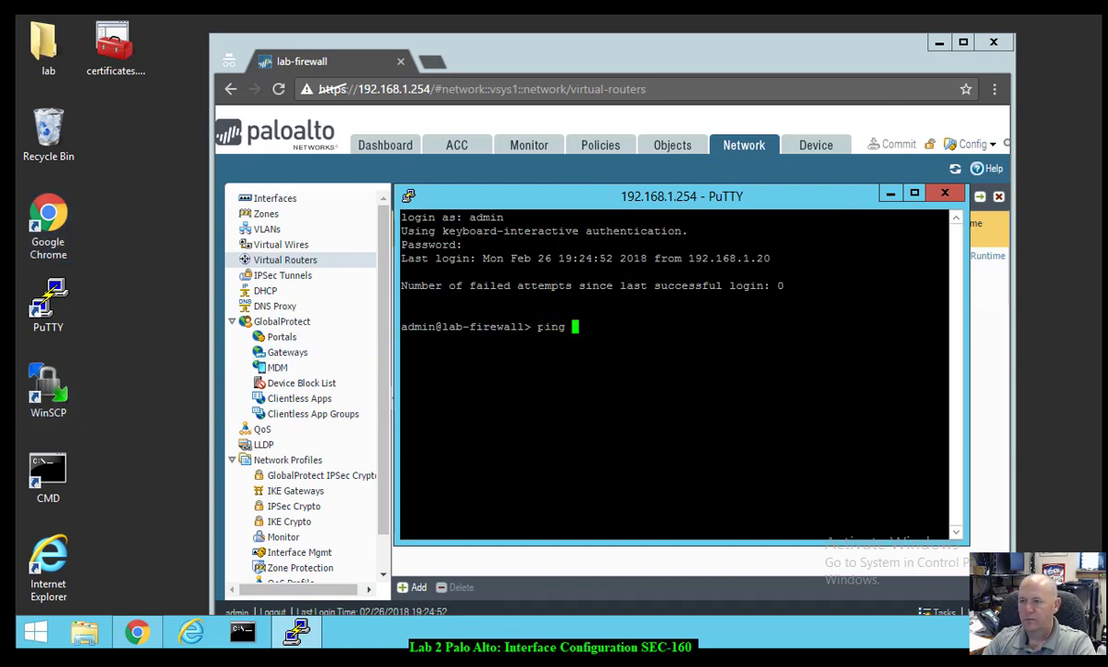
type("source ")
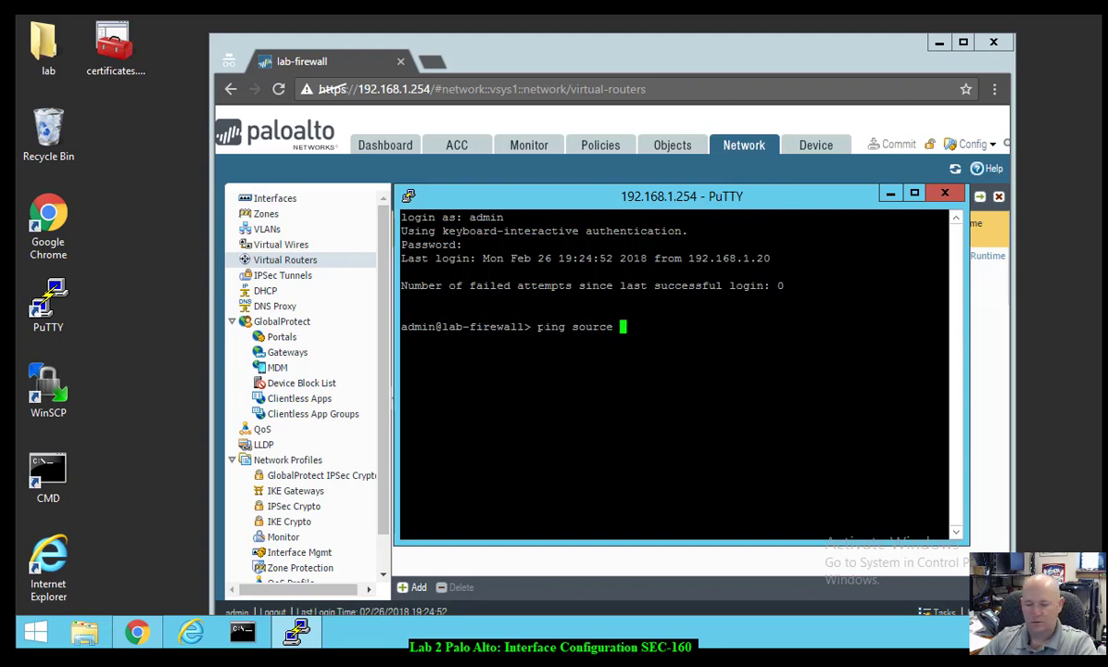
type("203.")
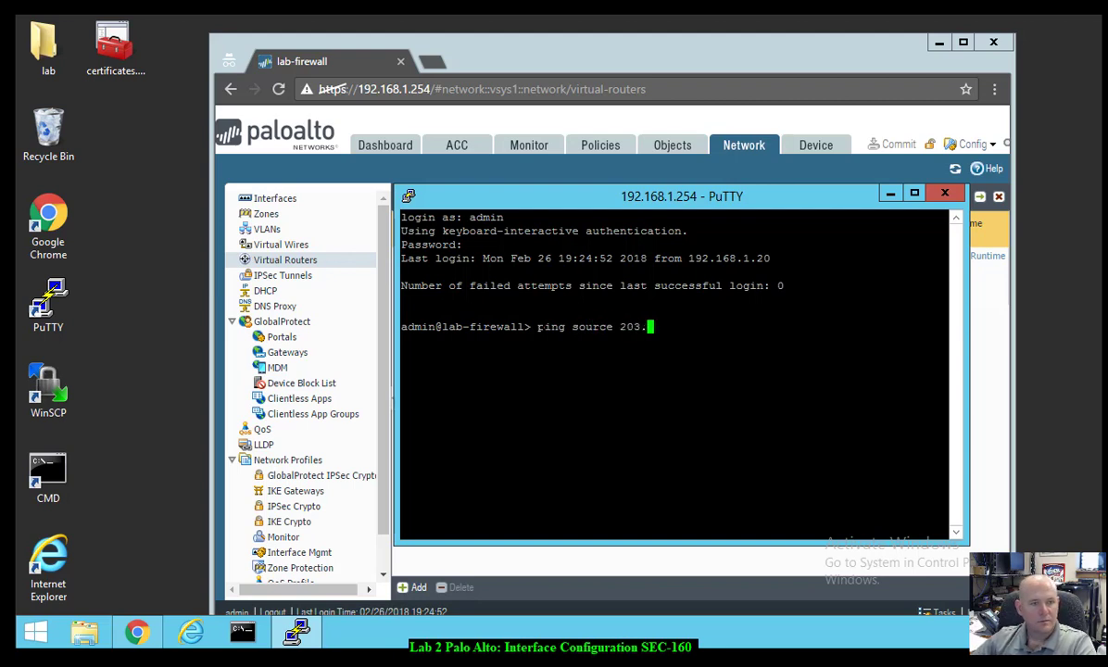
type("0.113.20")
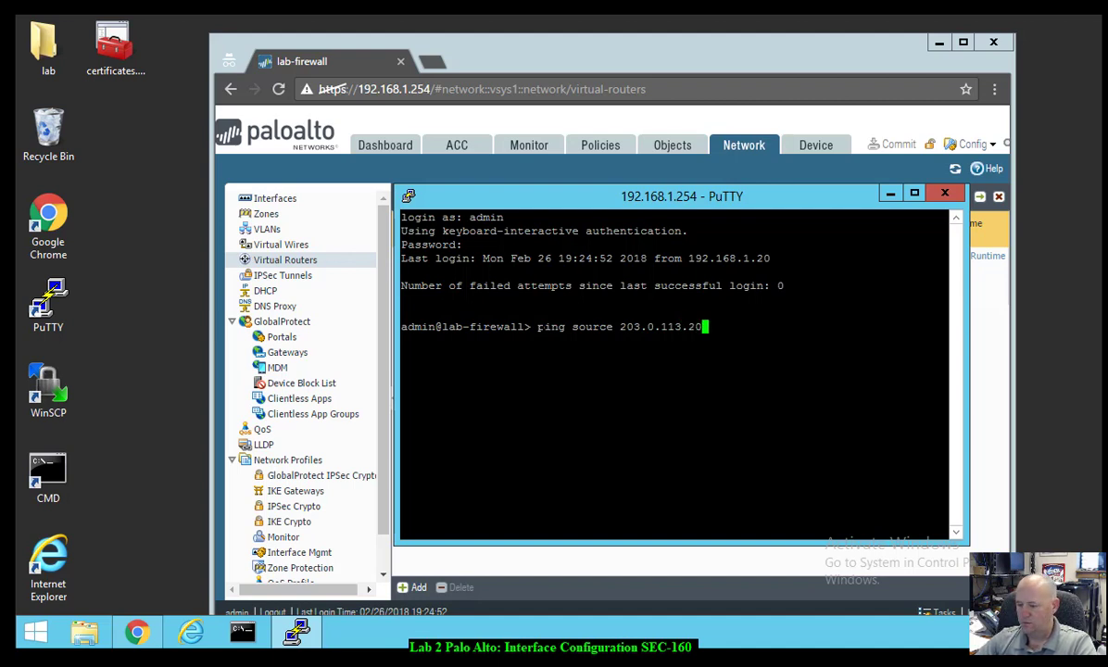
key("BackSpace")
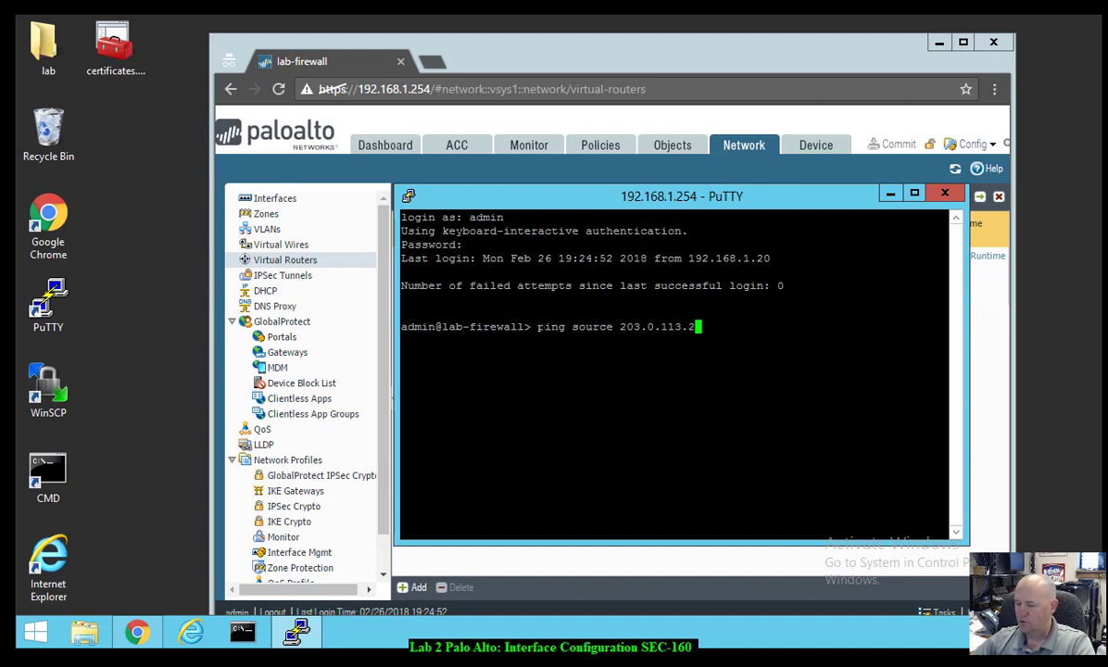
type("1 ho")
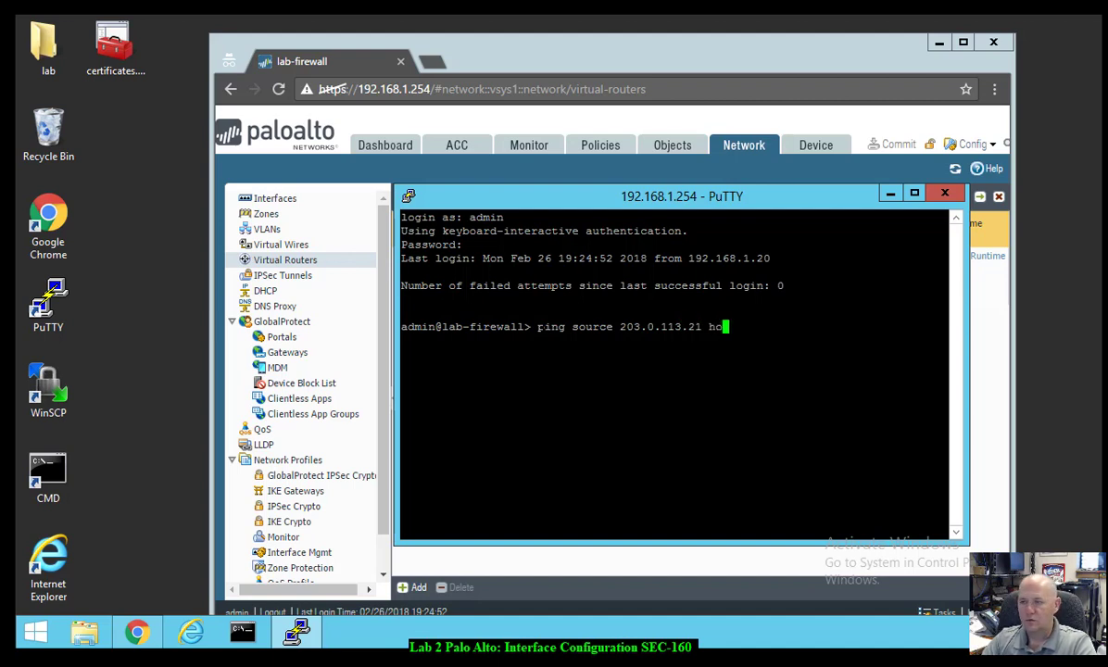
type("st 8.8.8.8")
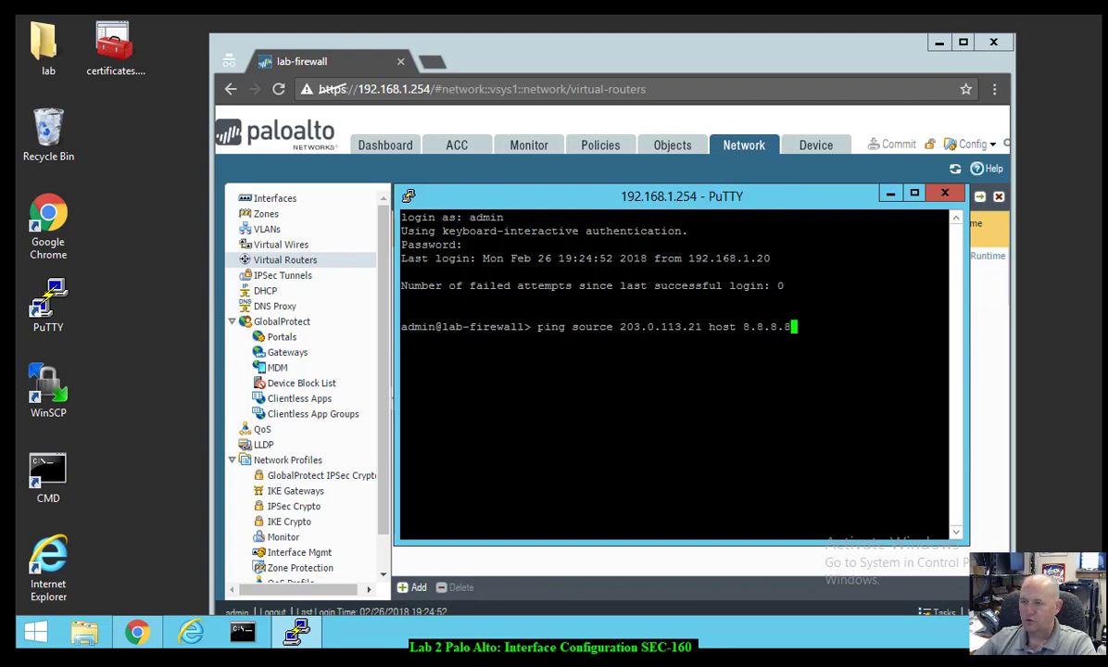
key("Return")
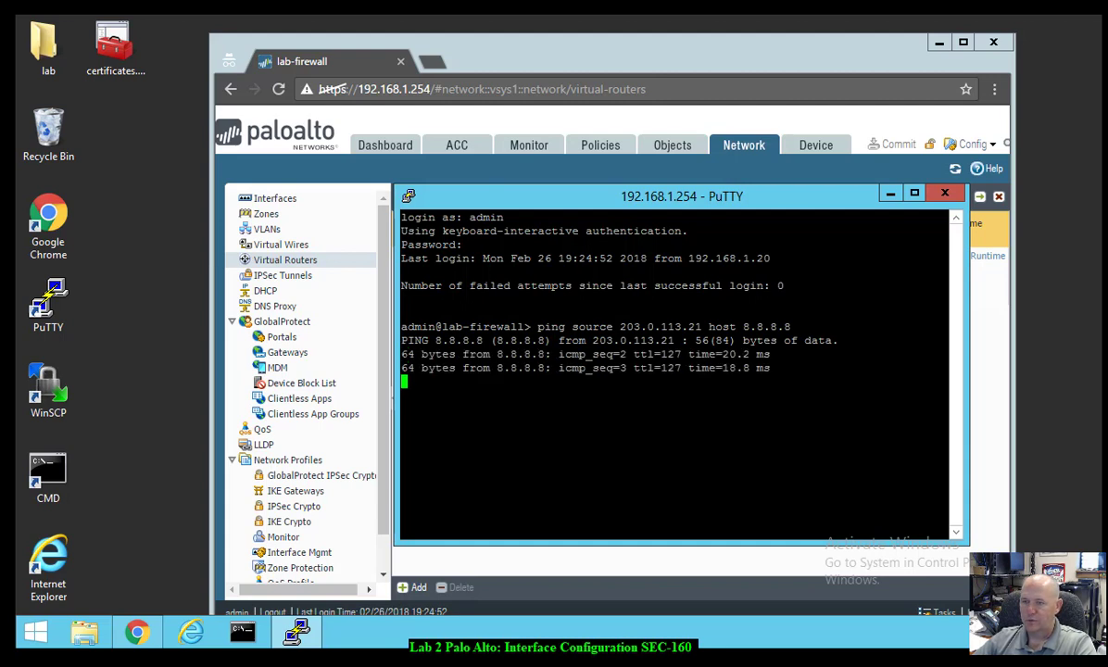
left_click_drag(402, 354, 774, 368)
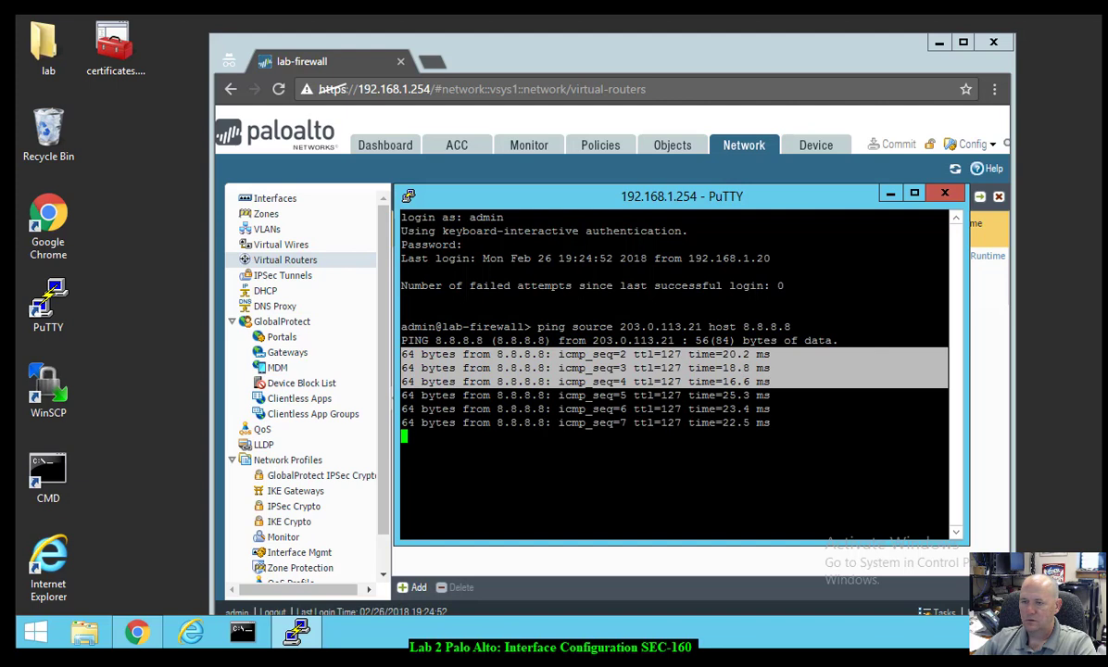
left_click(775, 369)
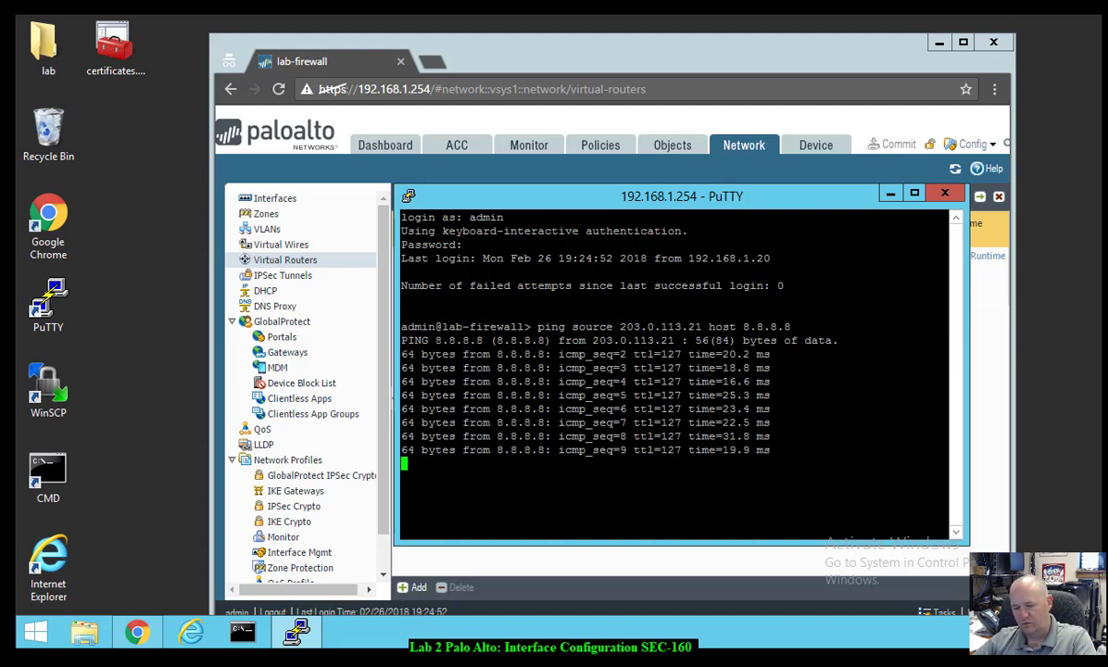
key("ctrl+c")
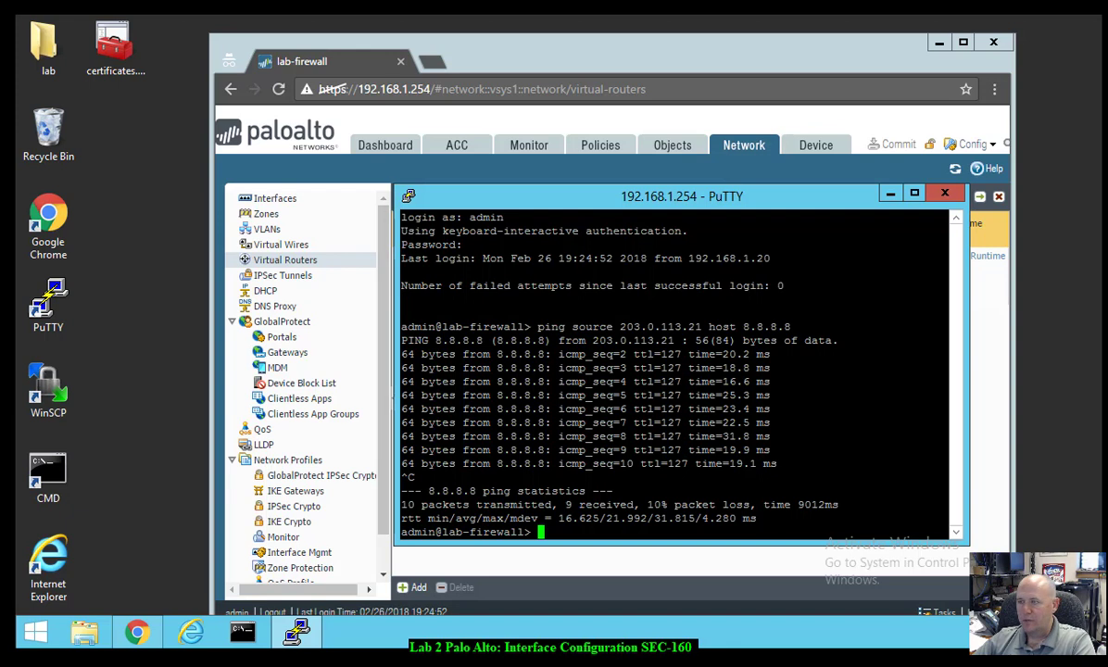
left_click(889, 194)
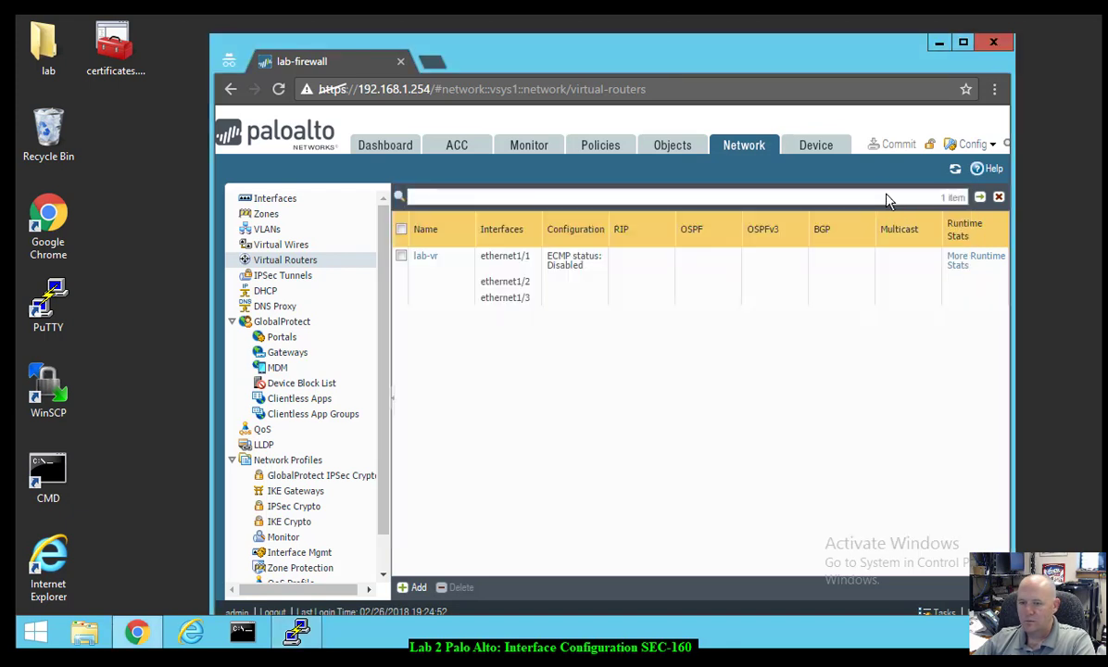
- Run 'ping 192.168.1.1' in Command Prompt, getting 4 replies with 0% loss, then close it
left_click(241, 635)
left_click_drag(330, 76, 375, 125)
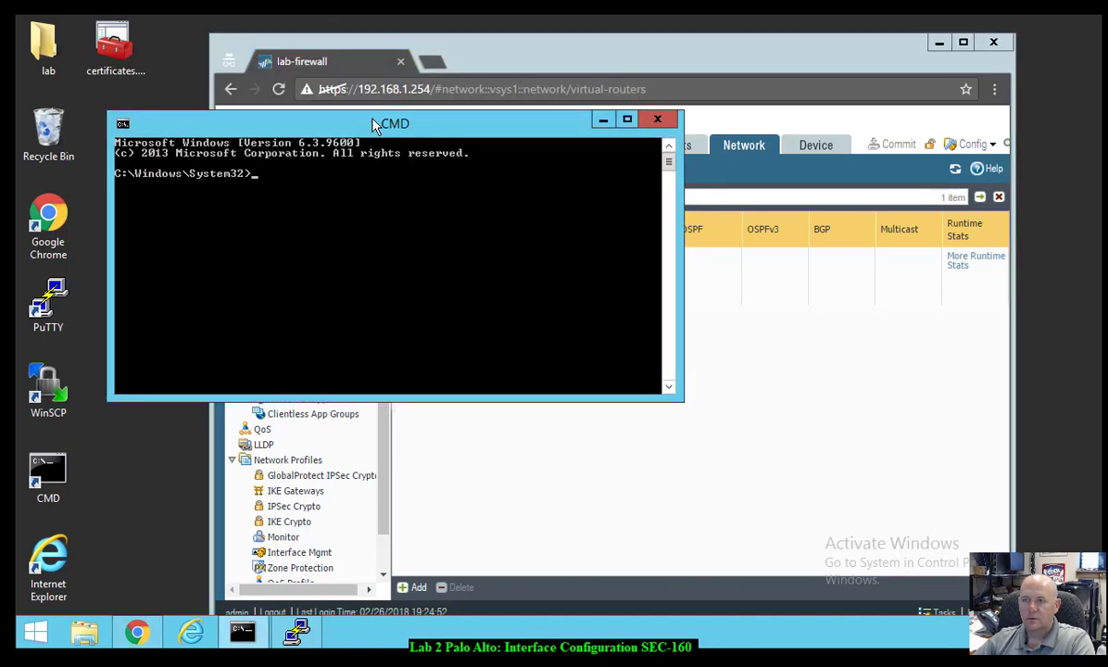
type("p")
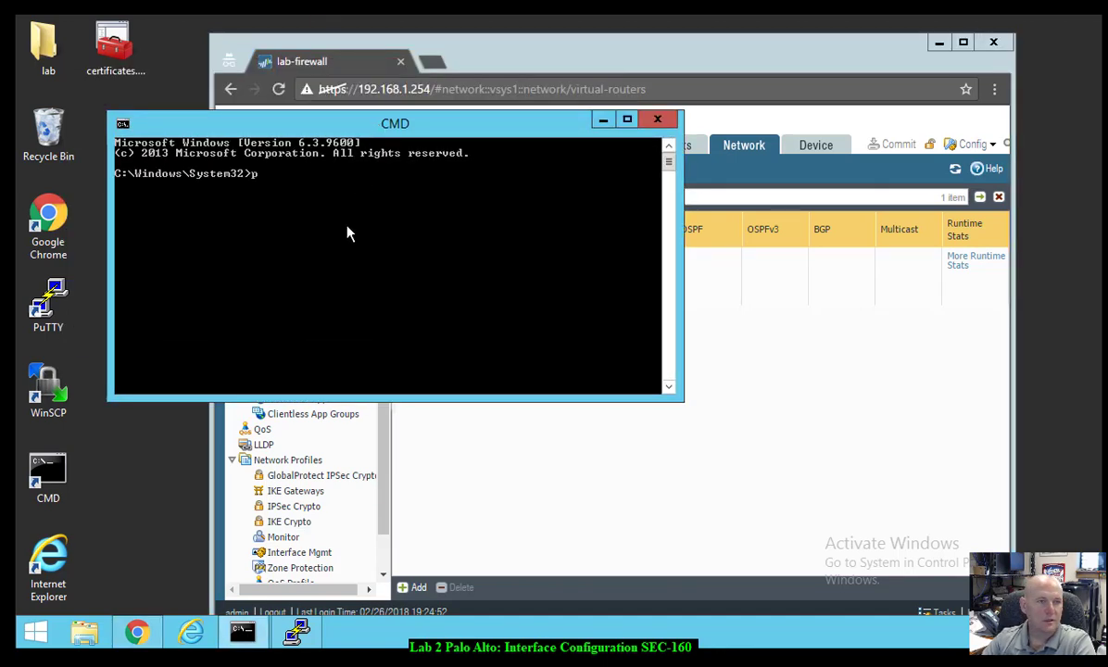
type("ing 192.")
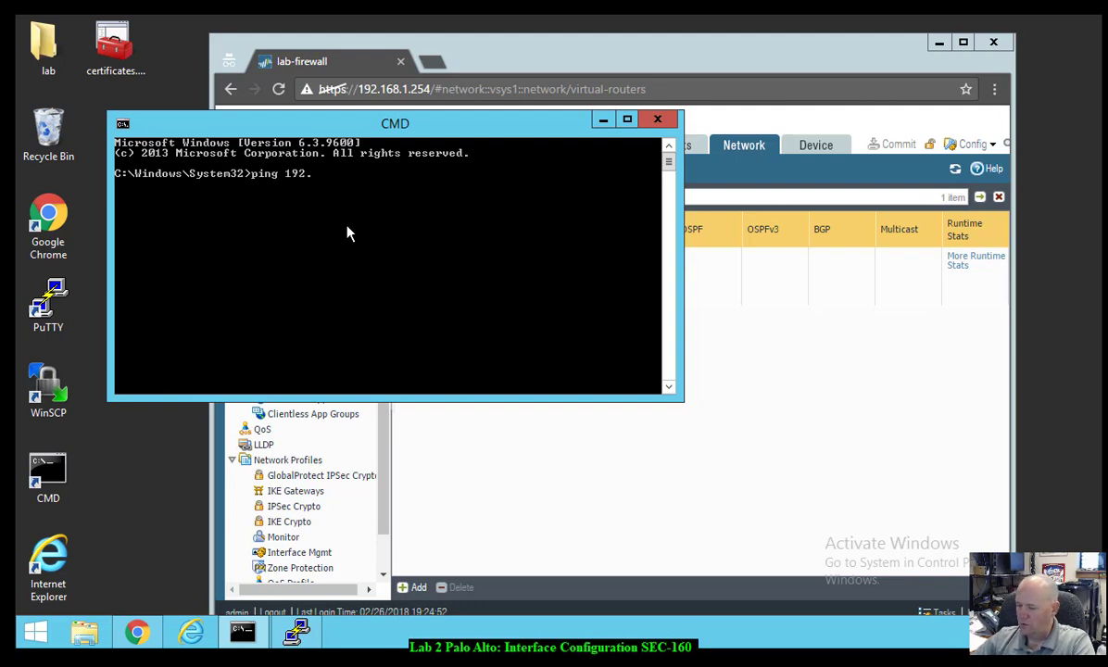
type("168.1.1")
key("Return")
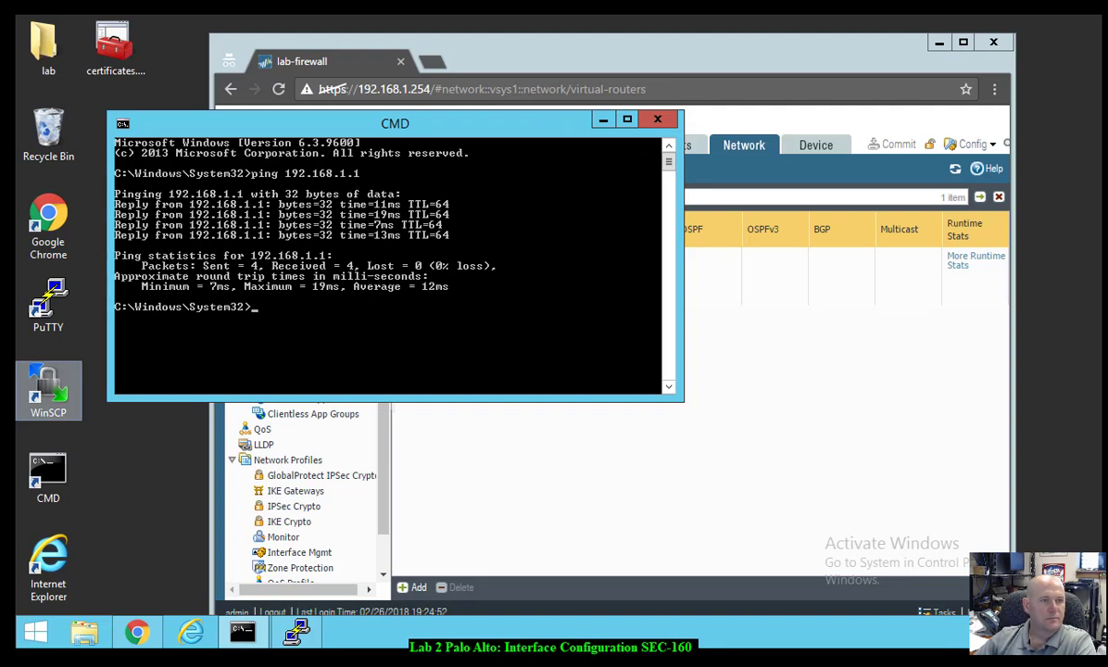
left_click(657, 118)
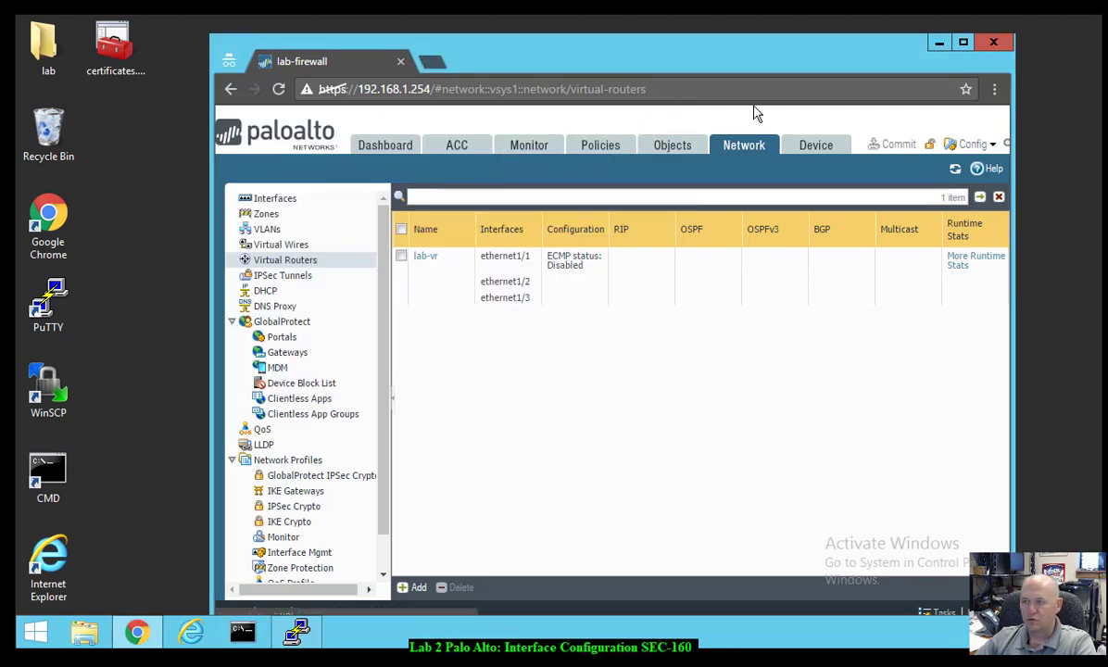
- Delete ethernet1/1's interface configuration so it shows no address or virtual router, then bring up the Commit dialog
left_click(730, 150)
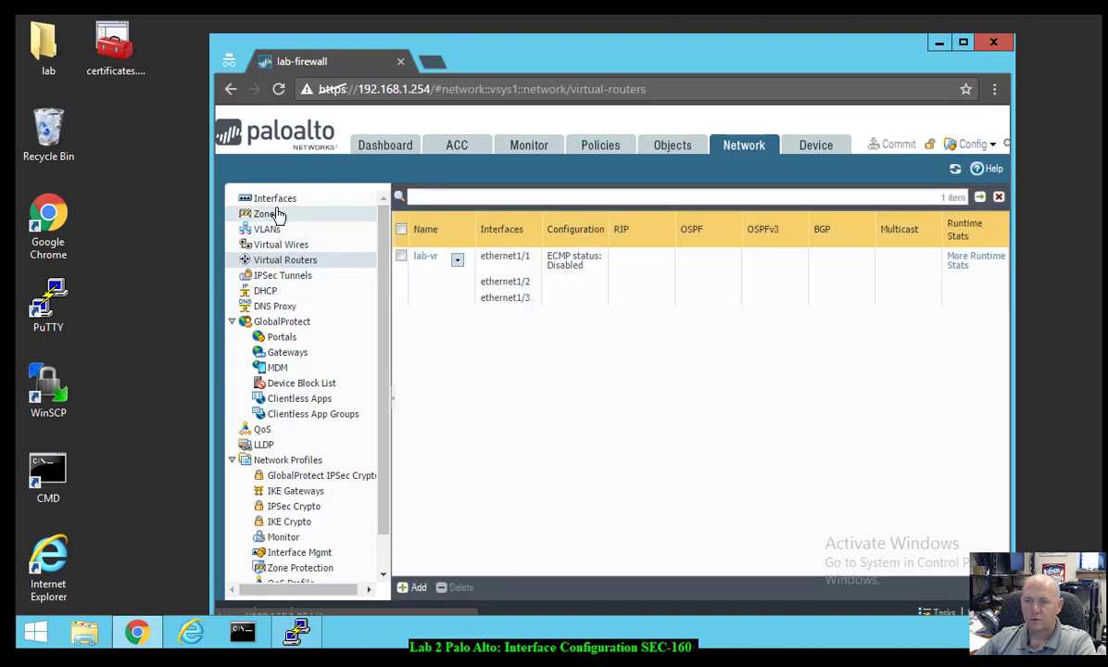
left_click(281, 201)
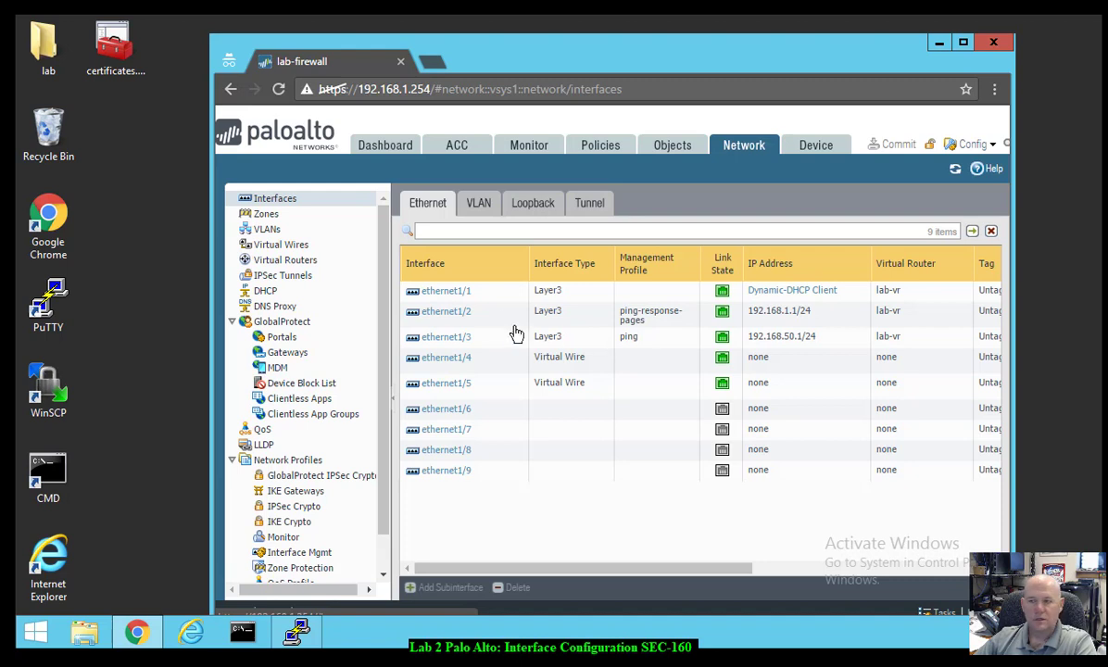
mouse_move(500, 294)
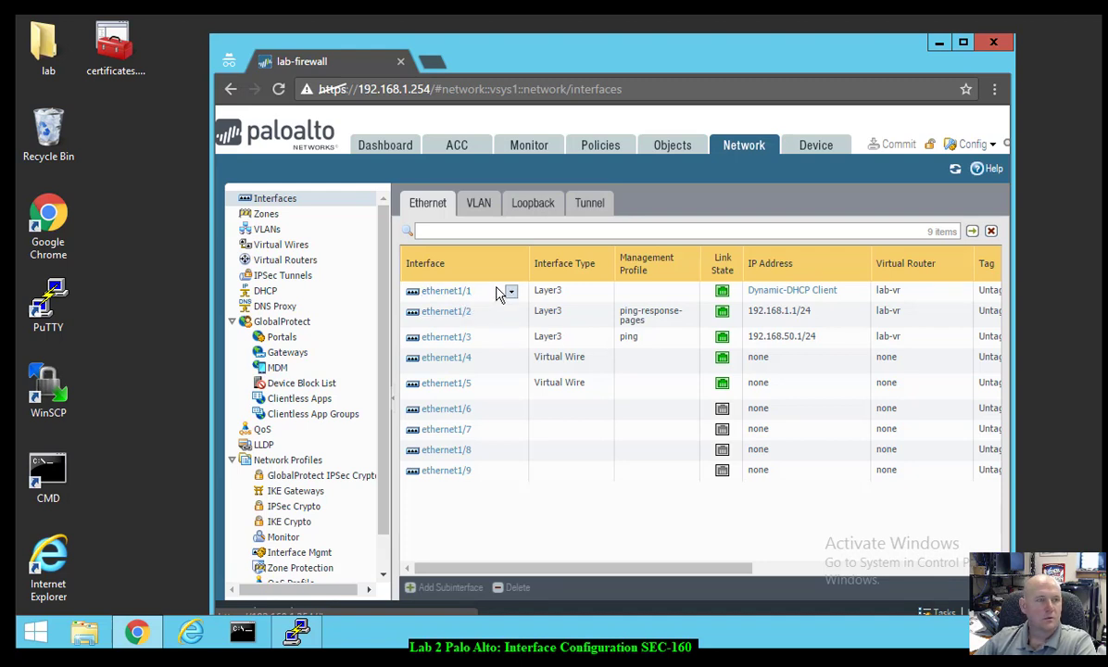
left_click(499, 296)
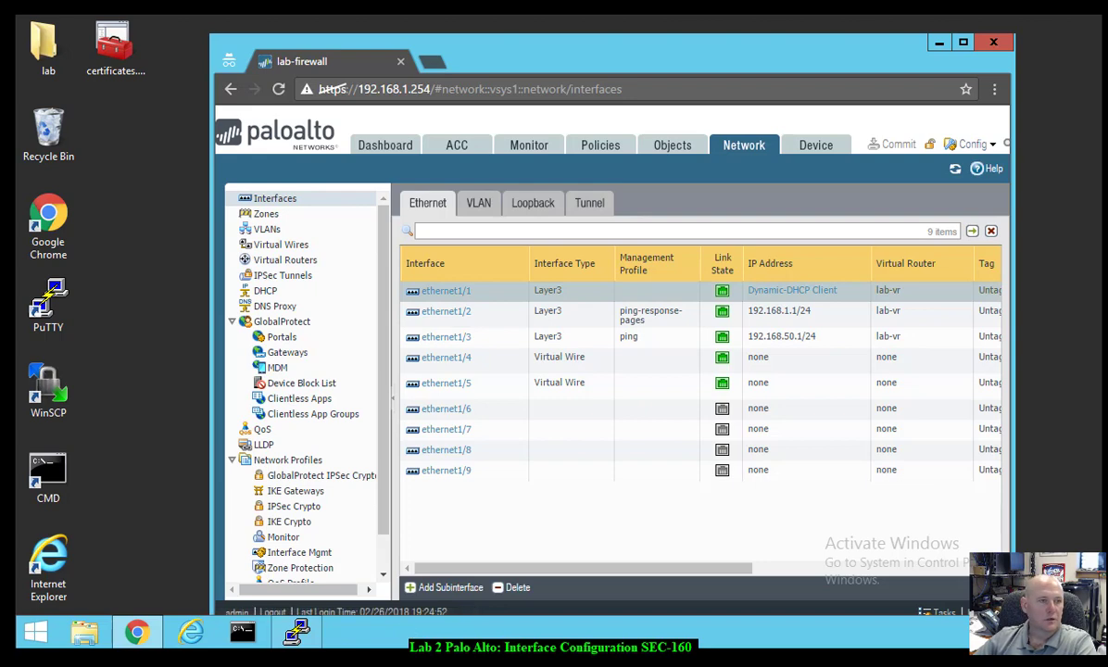
left_click(513, 587)
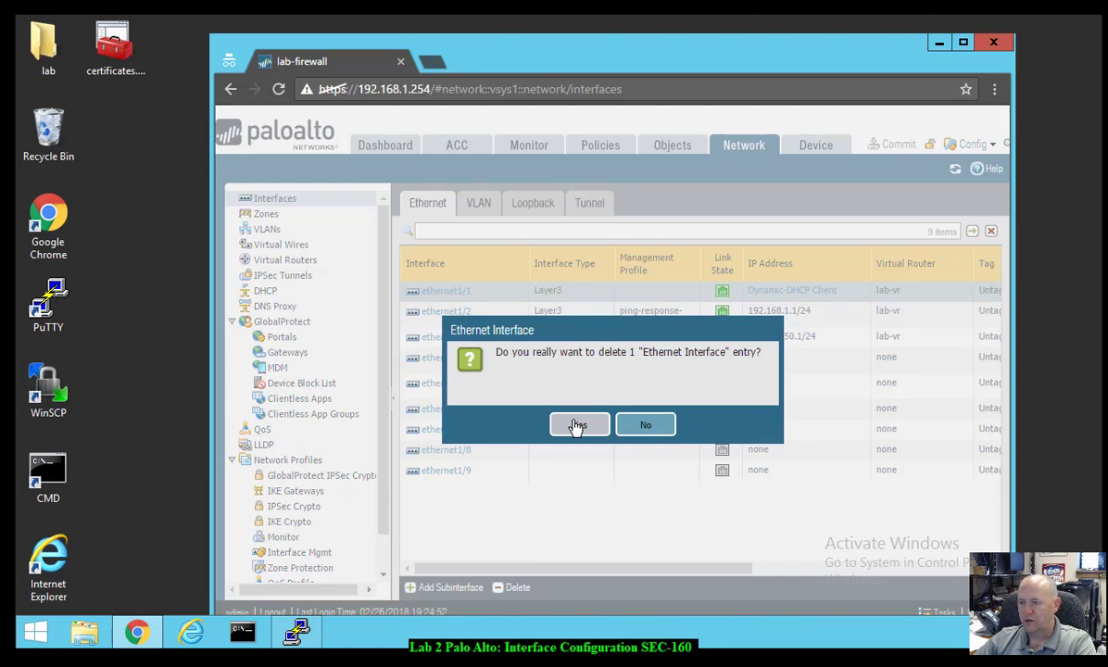
left_click(578, 426)
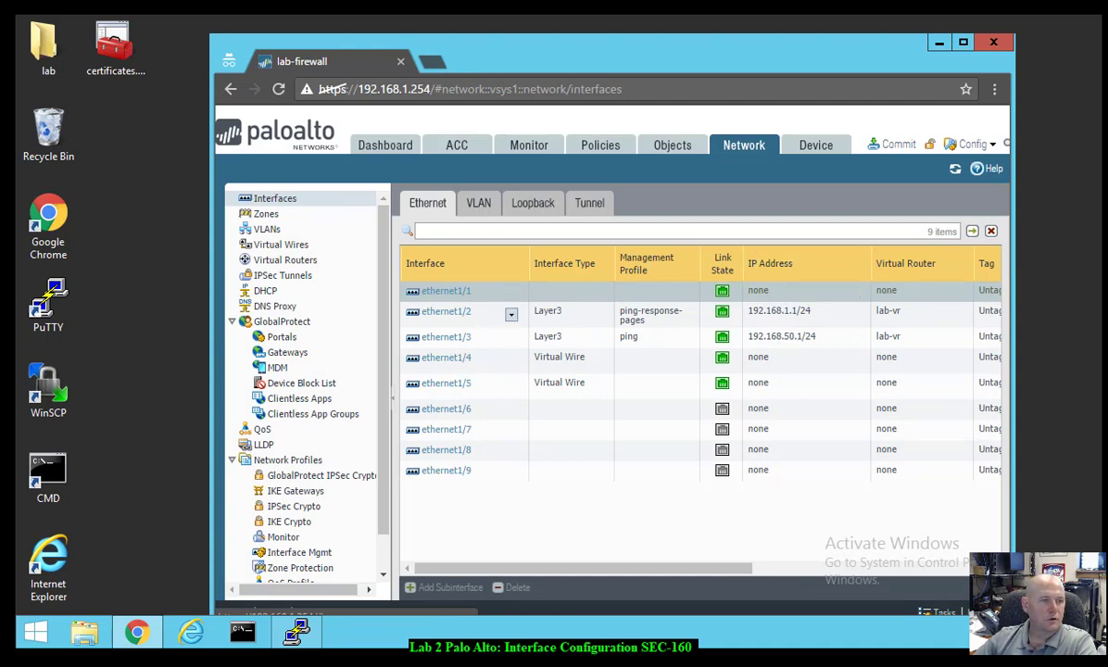
left_click(895, 146)
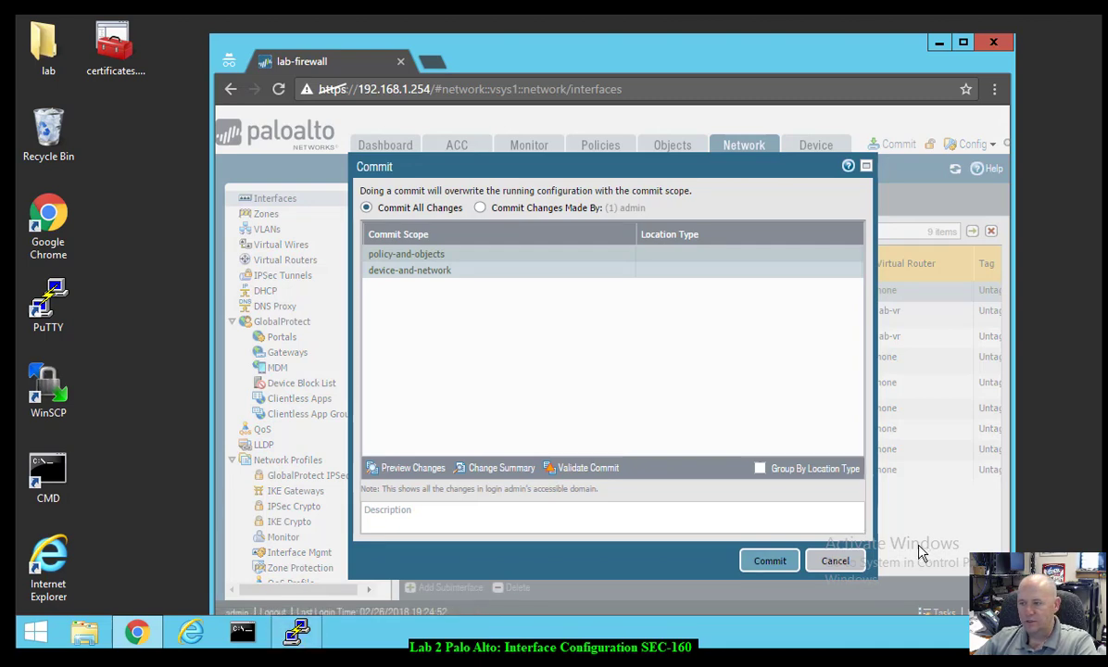
- Commit all changes and close the 'Configuration committed successfully' status window
left_click(768, 562)
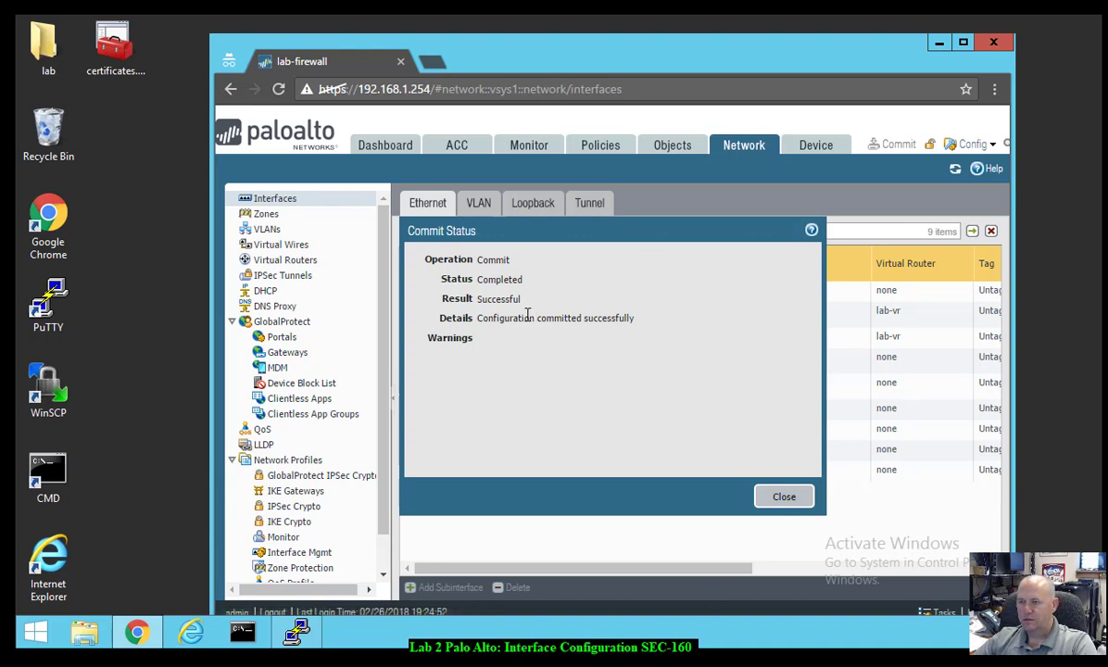
left_click(776, 511)
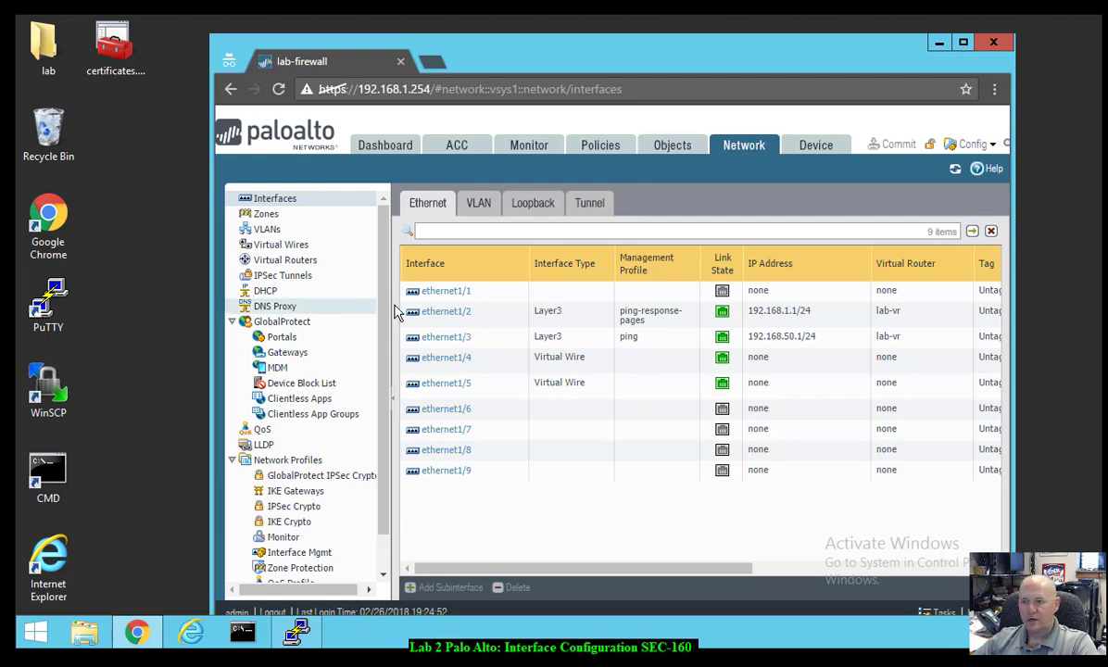
- Make ethernet1/1 a Layer3 interface in lab-vr and the outside zone, commented 'outside interfa'
left_click(454, 293)
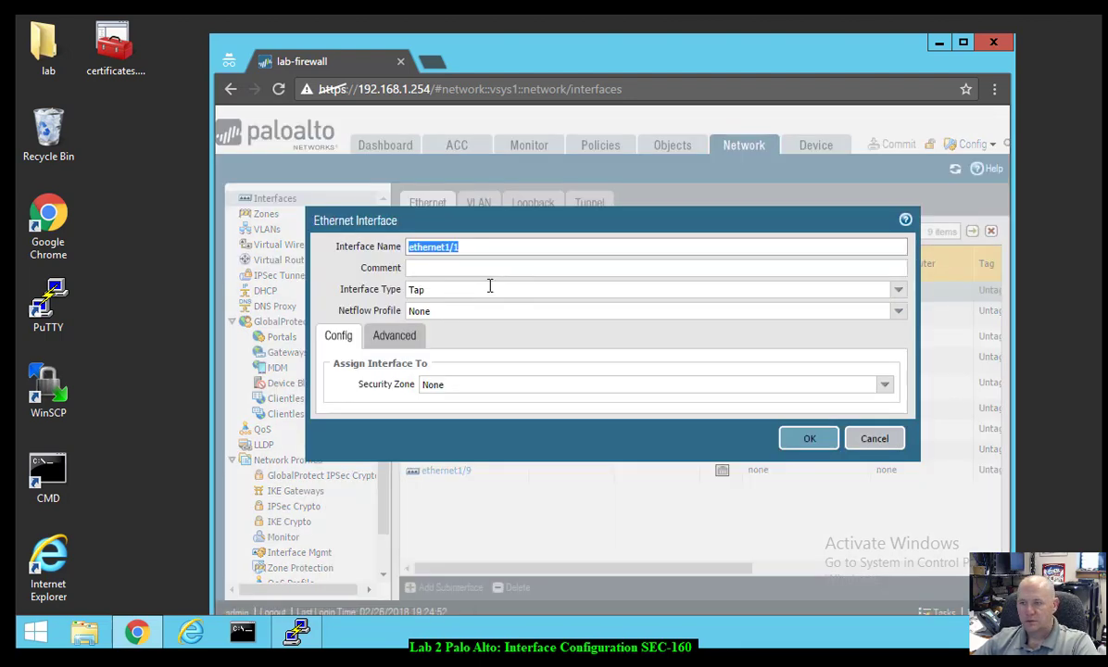
left_click(467, 269)
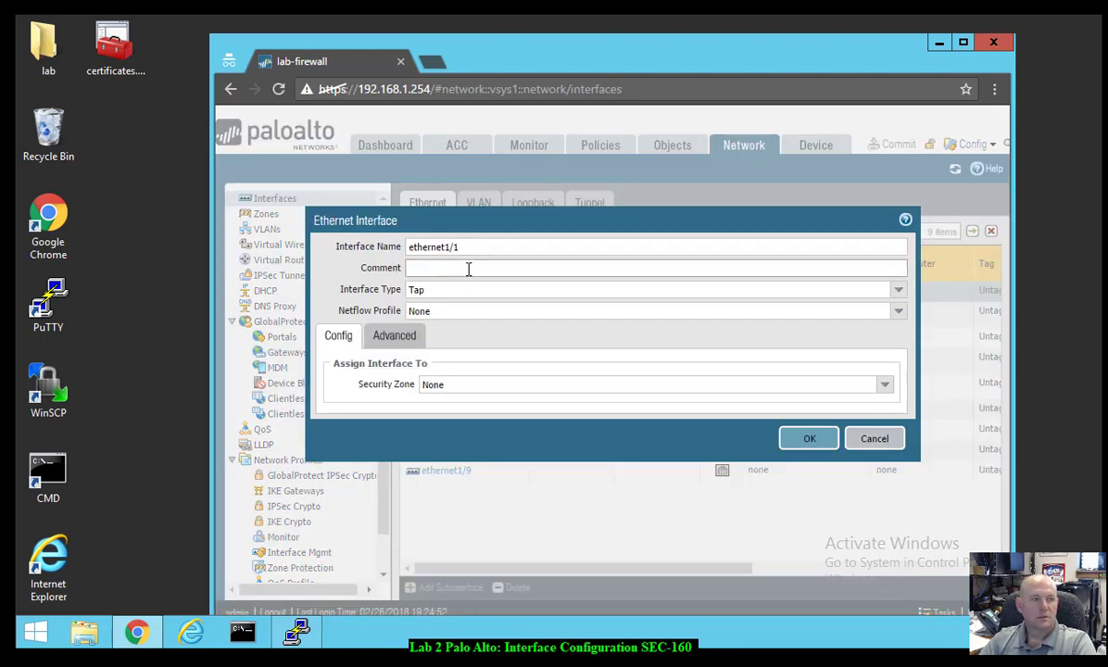
type("out")
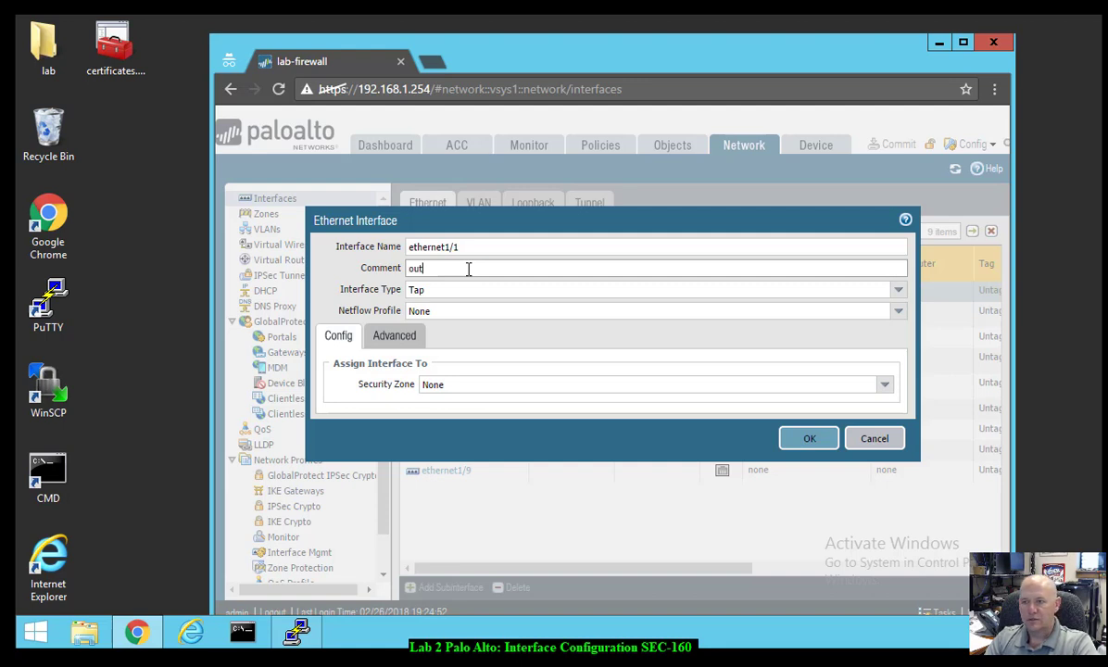
type("side interface")
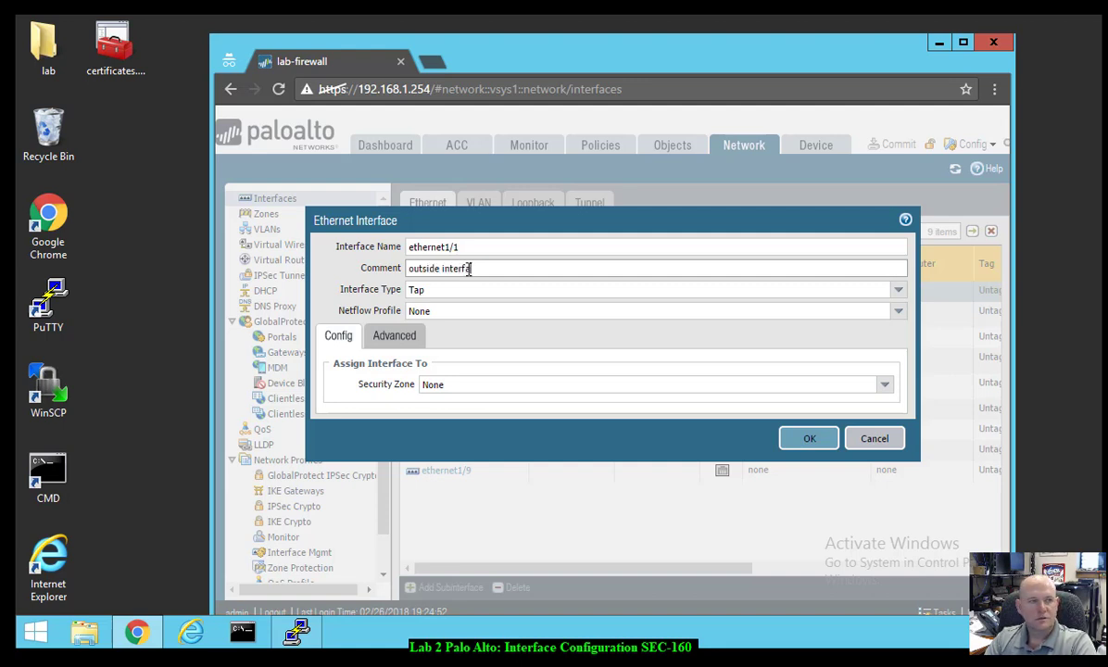
left_click(898, 290)
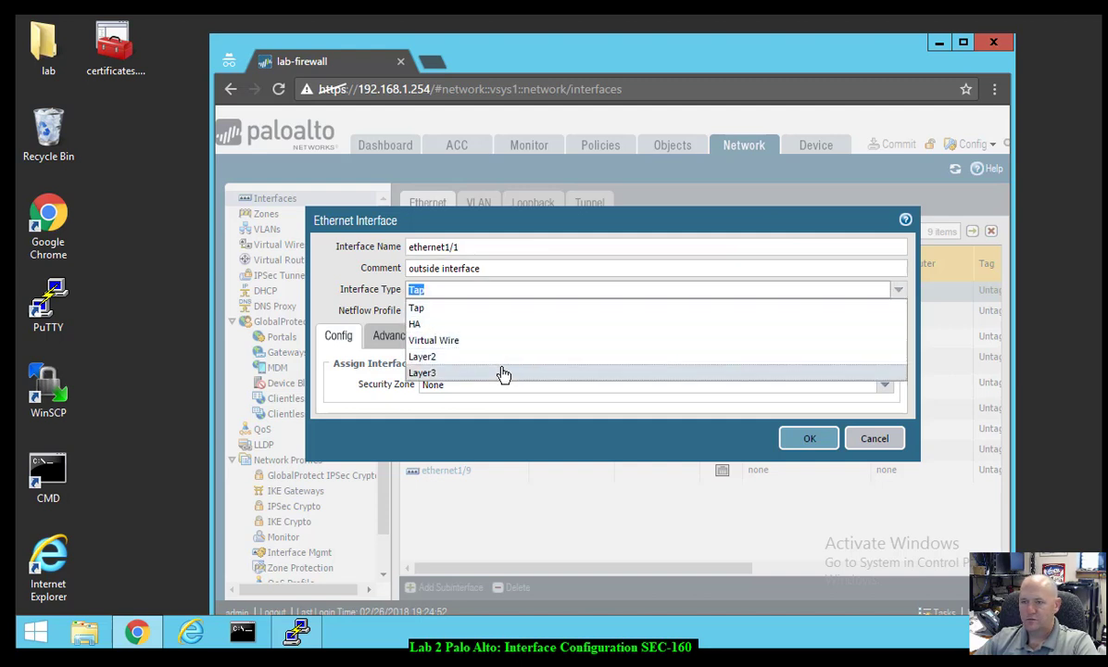
left_click(502, 374)
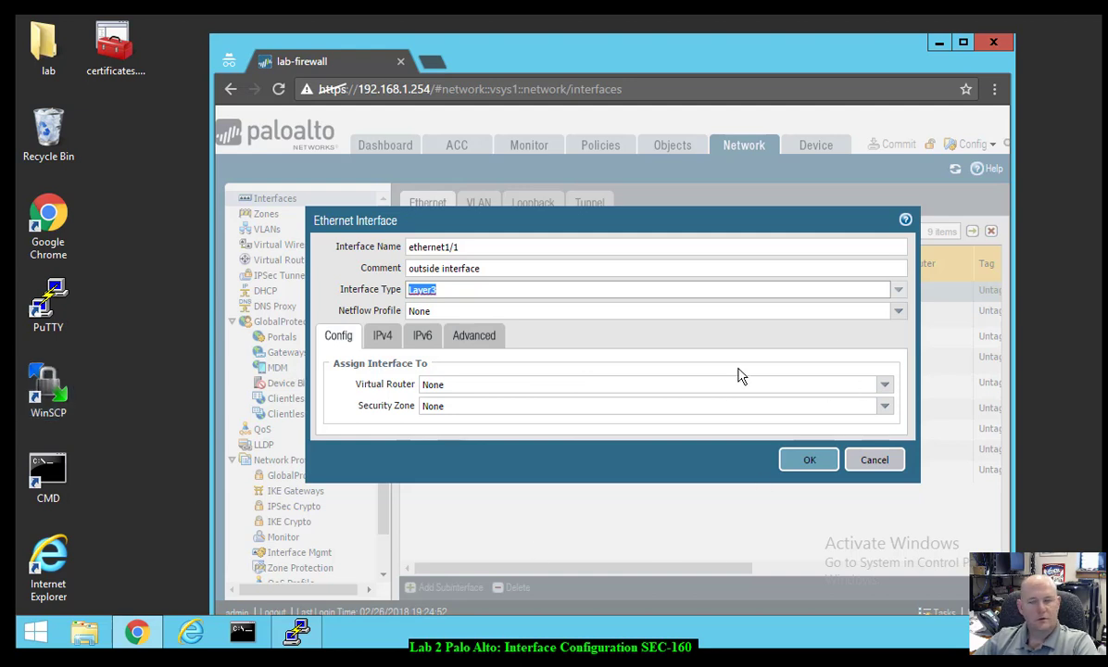
left_click(884, 385)
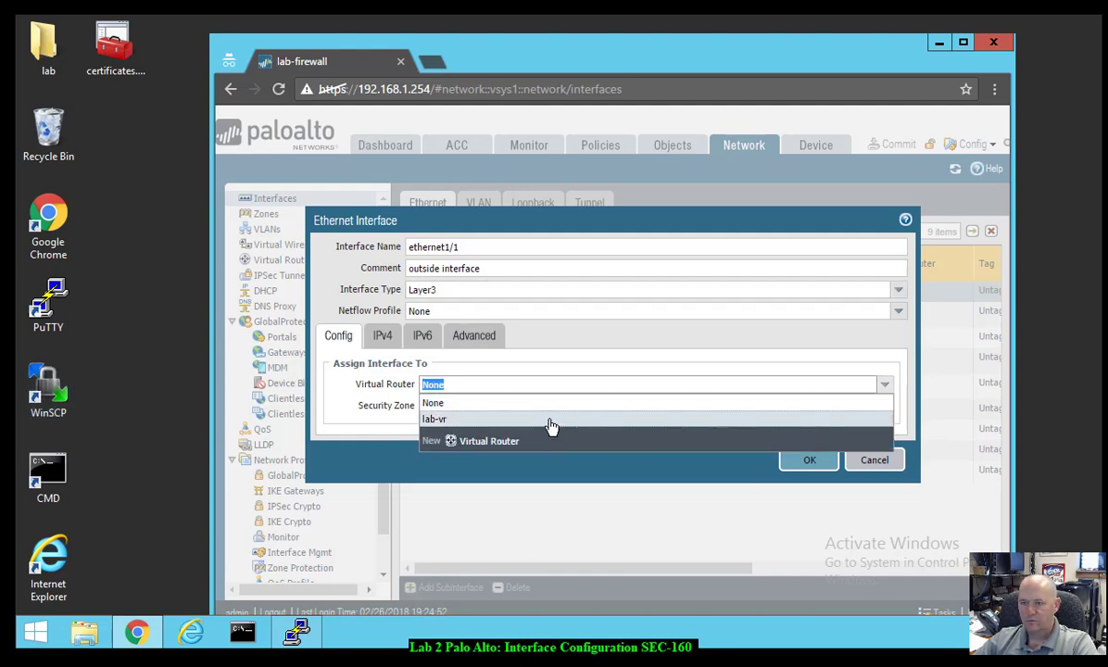
left_click(551, 421)
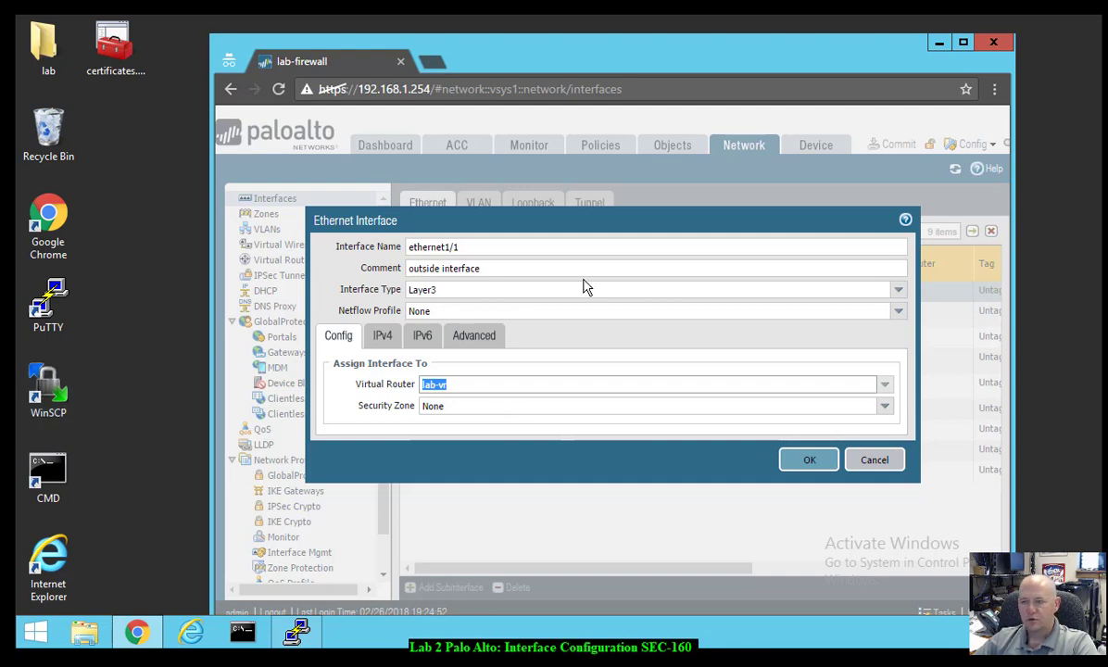
left_click(885, 405)
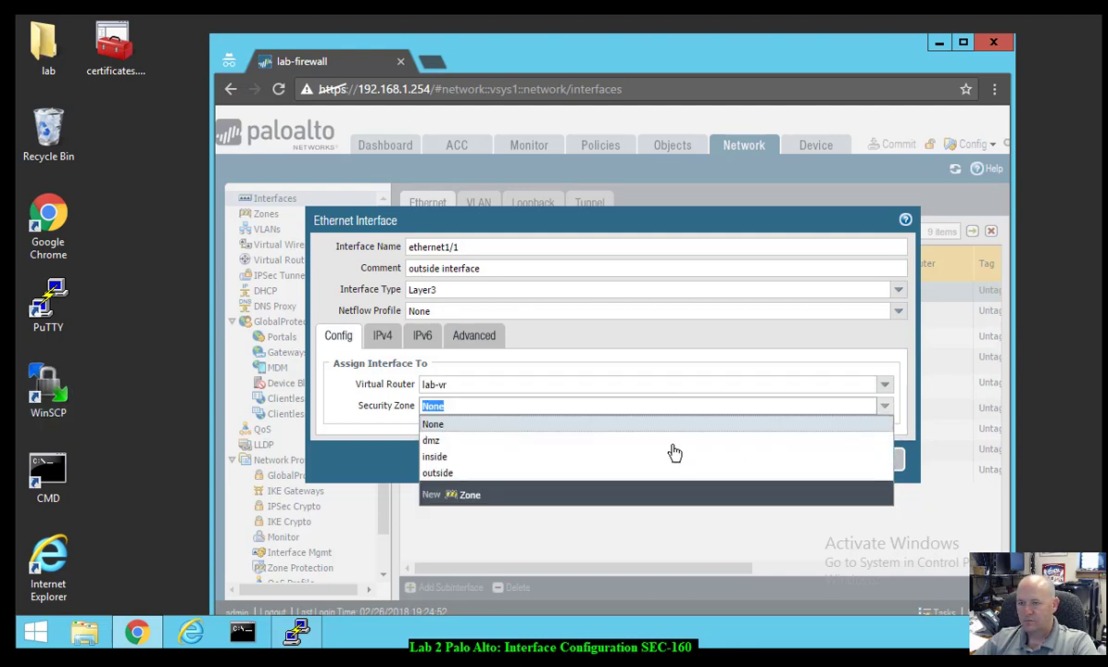
left_click(545, 474)
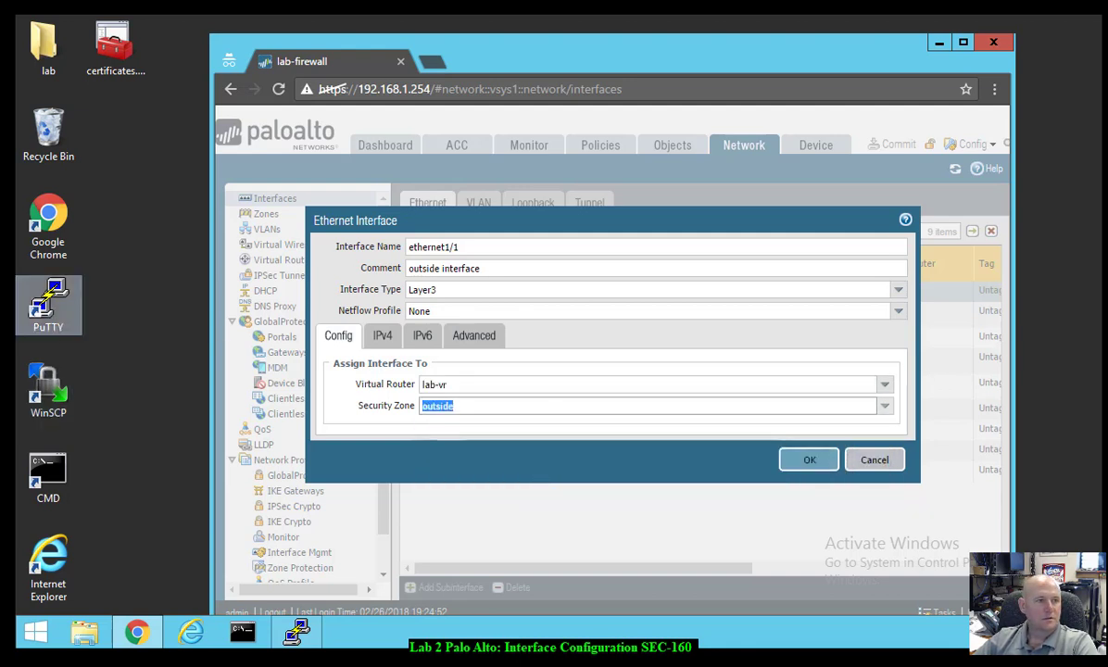
- Give ethernet1/1 static IPv4 address 203.0.113.20/24 and save the interface
left_click(382, 335)
left_click(346, 499)
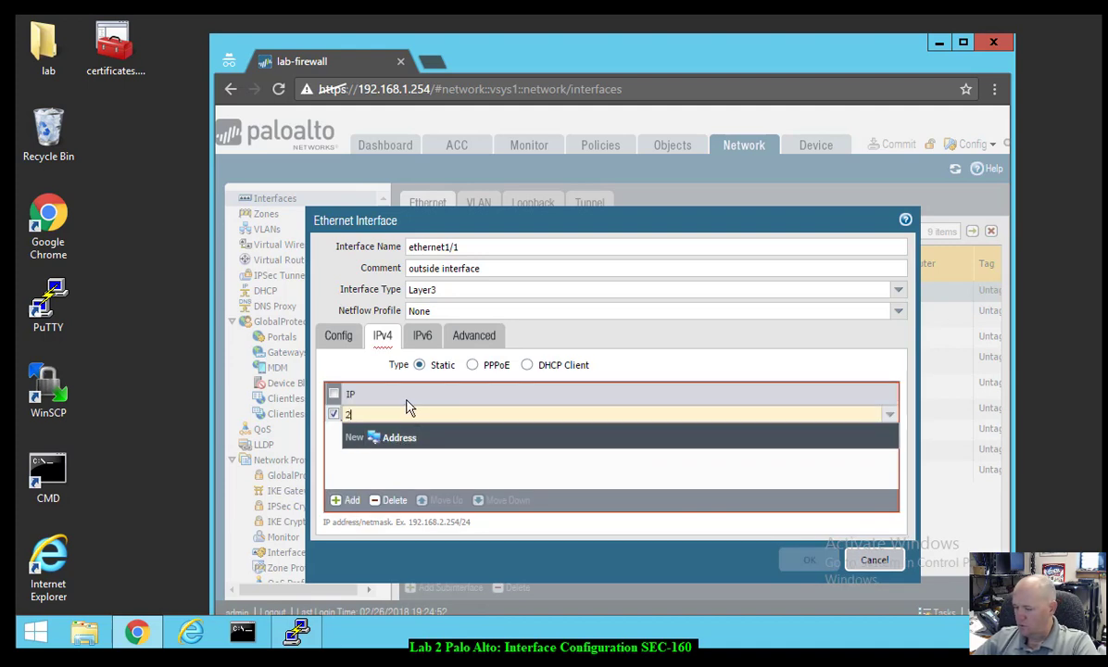
type("203.0.")
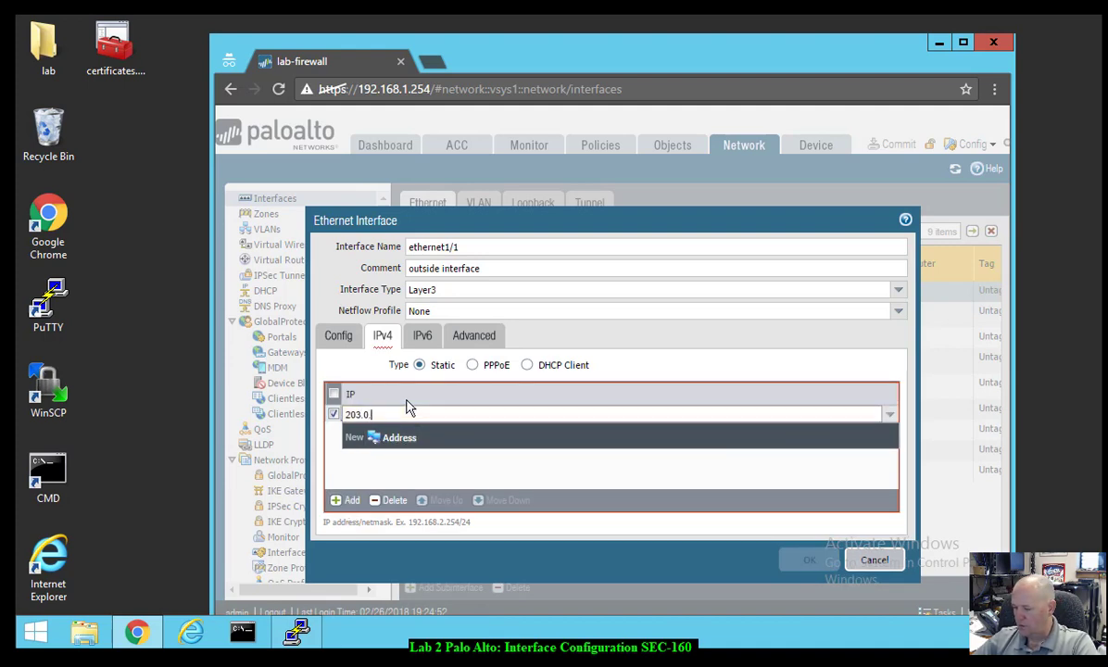
type("113.20/")
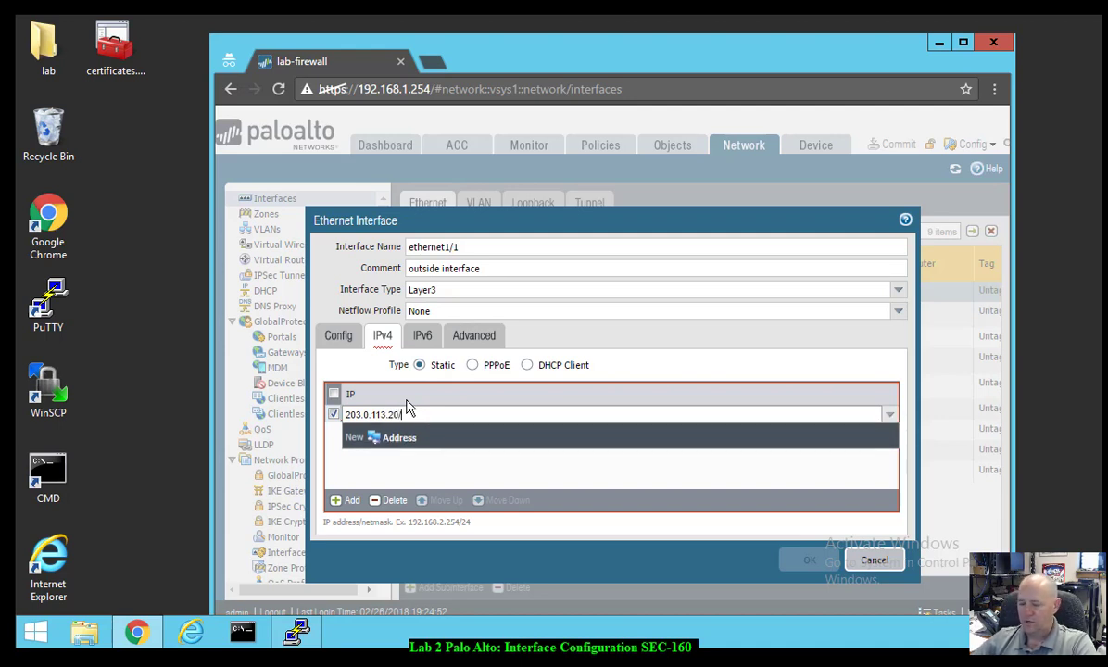
type("24")
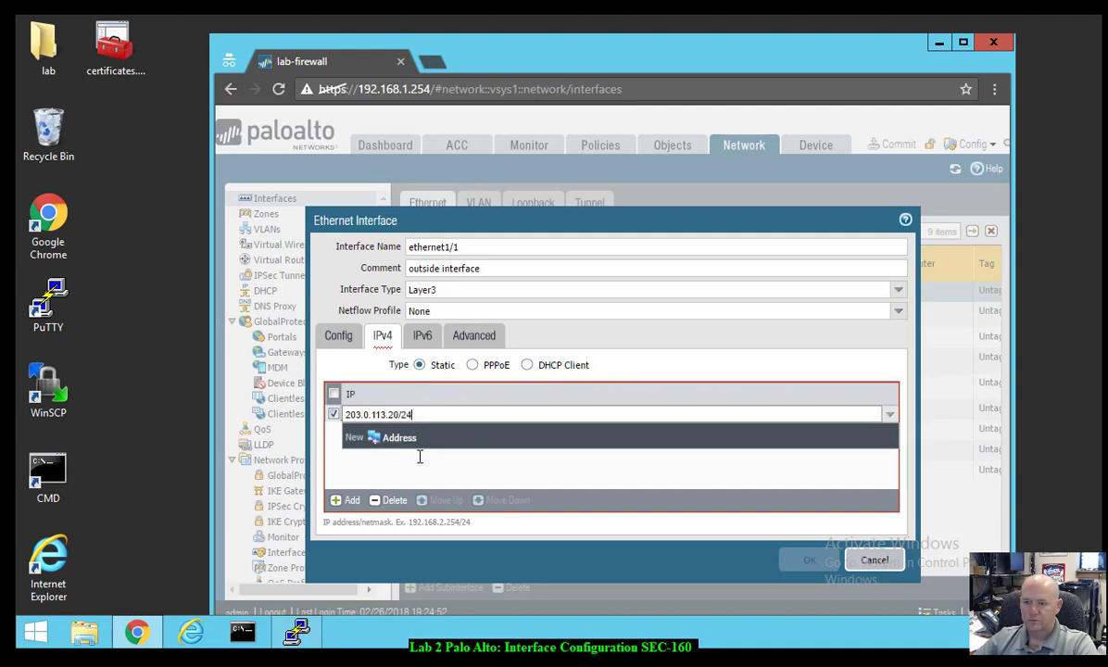
left_click(425, 470)
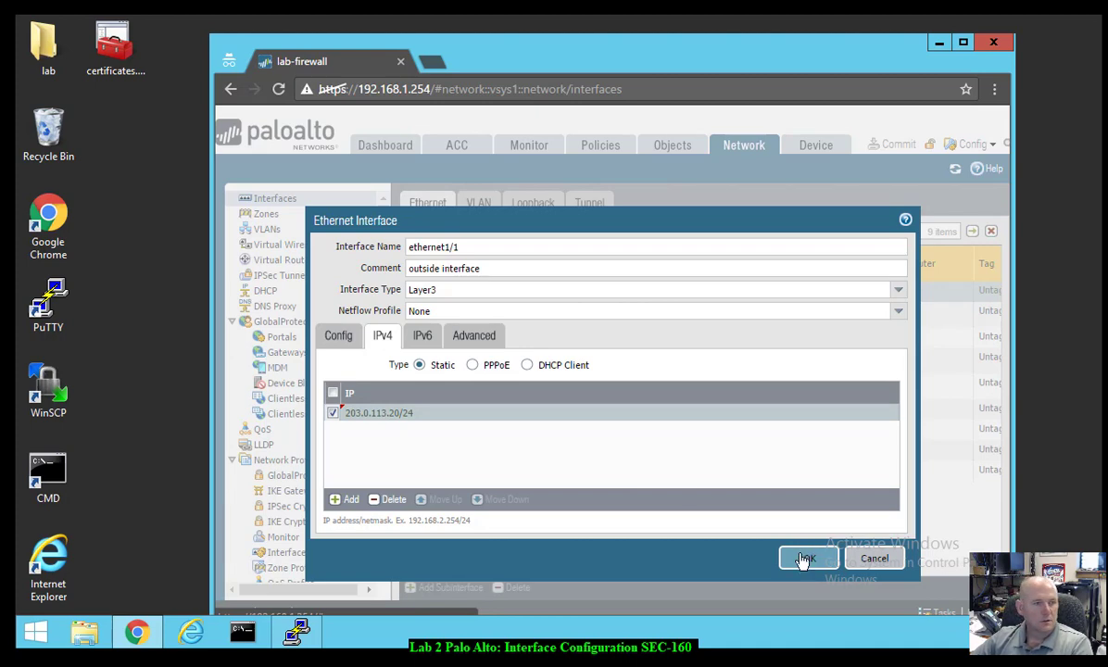
left_click(804, 560)
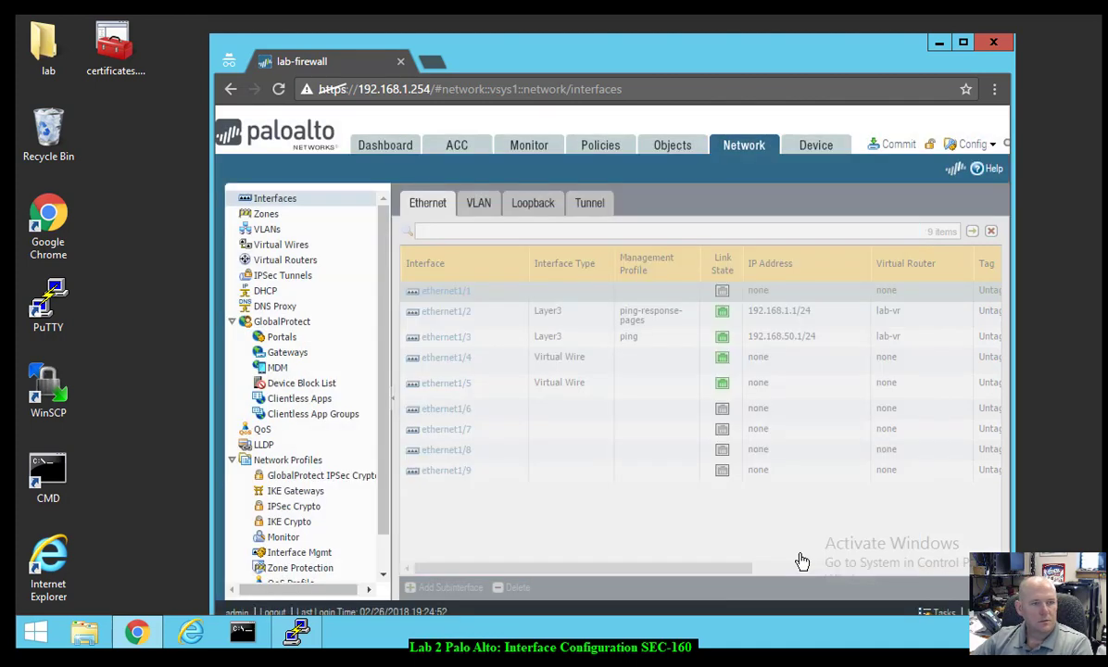
- Show the Virtual Routers list and select lab-vr
left_click(742, 145)
left_click(270, 260)
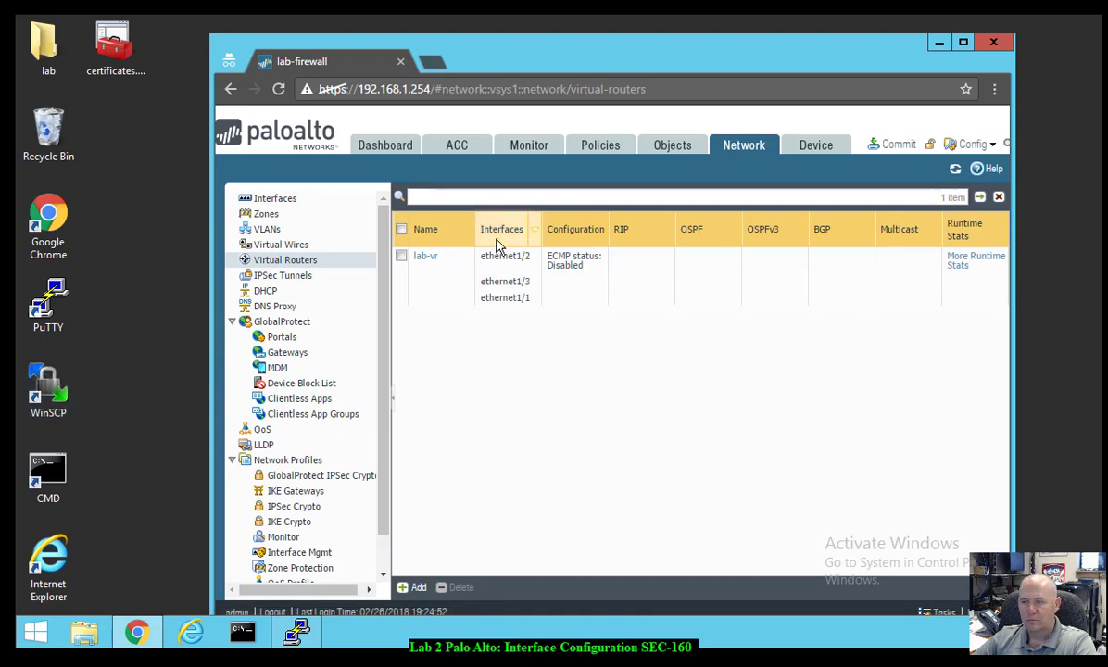
left_click(428, 268)
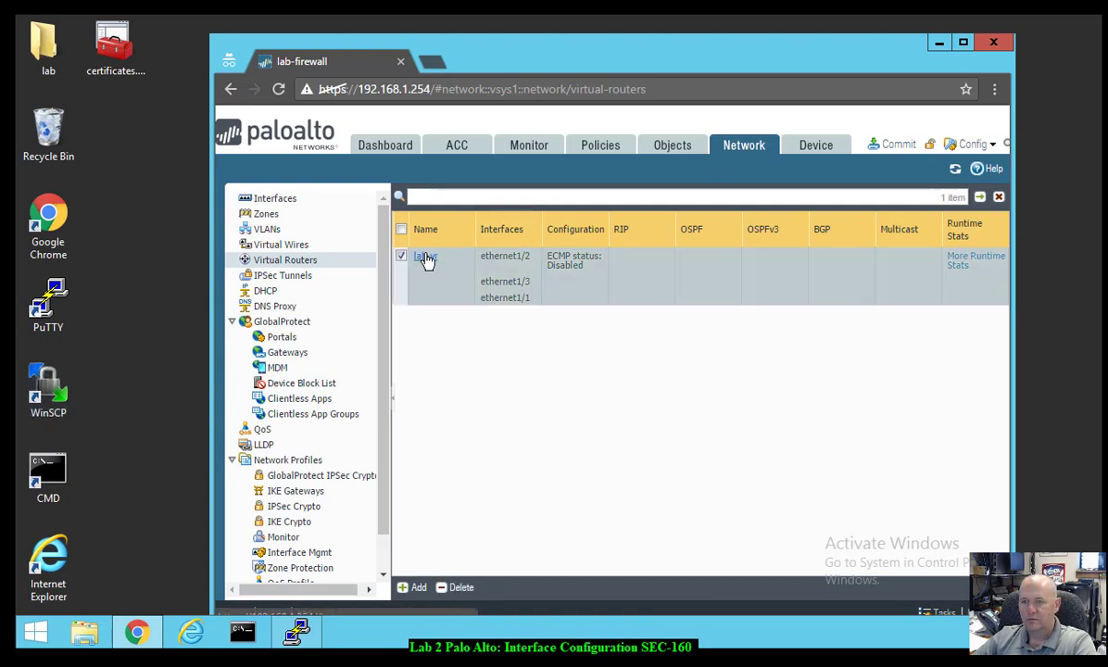
- Open lab-vr's settings on its Static Routes page, which has no IPv4 routes yet
left_click(426, 264)
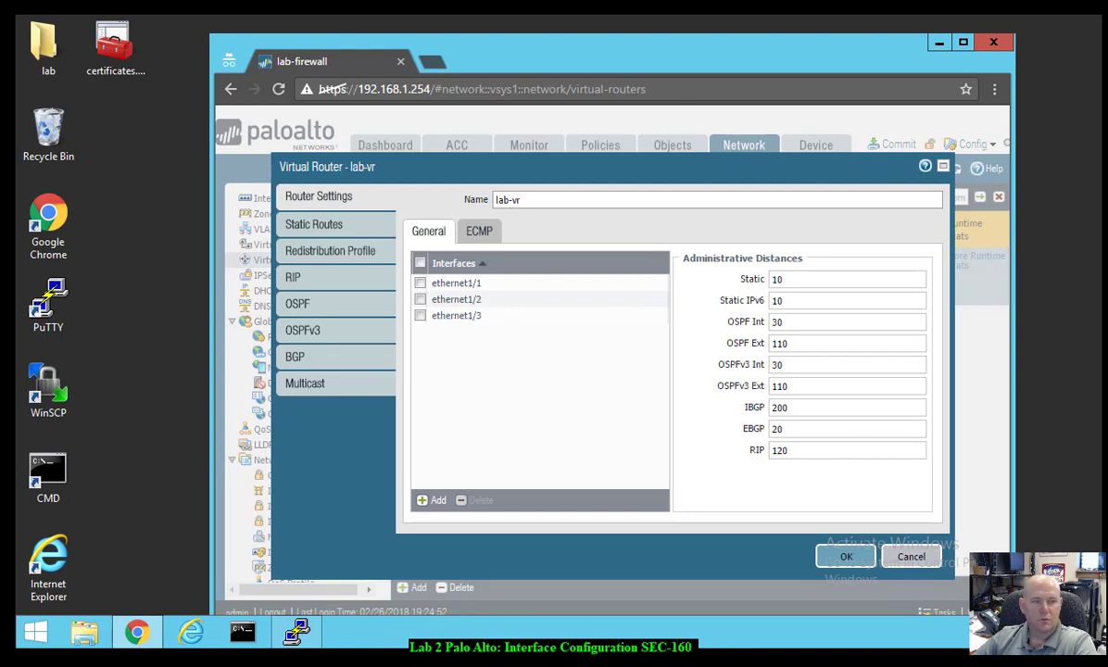
left_click(315, 226)
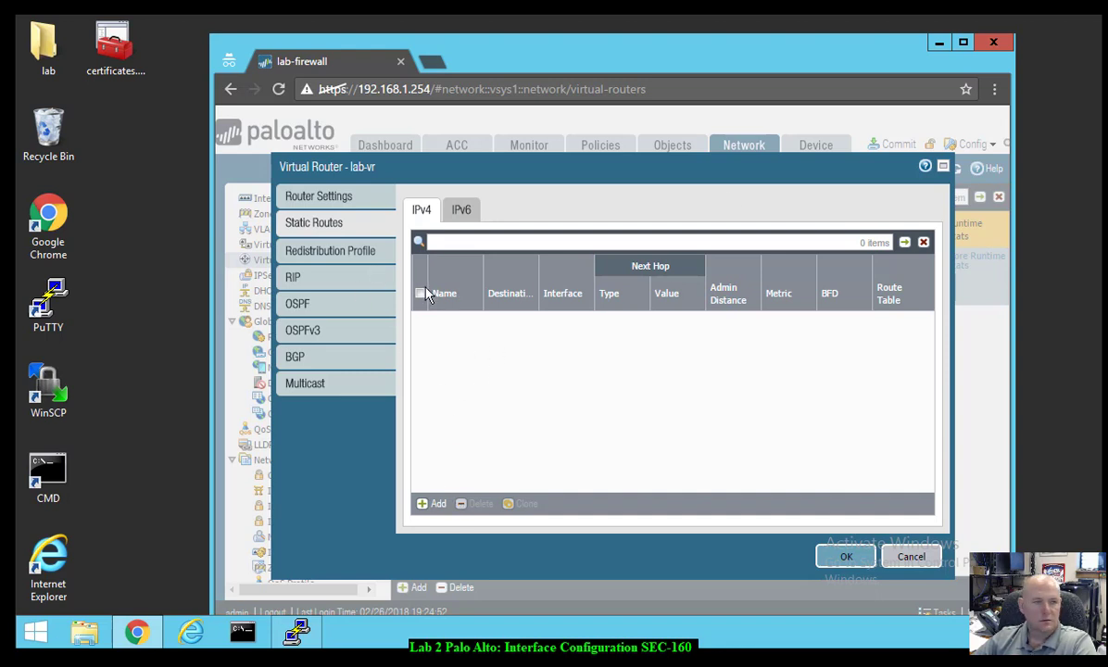
- Add static route 'default-route' for 0.0.0.0/0 out ethernet1/1 with next hop 203.0.113.1
left_click(432, 503)
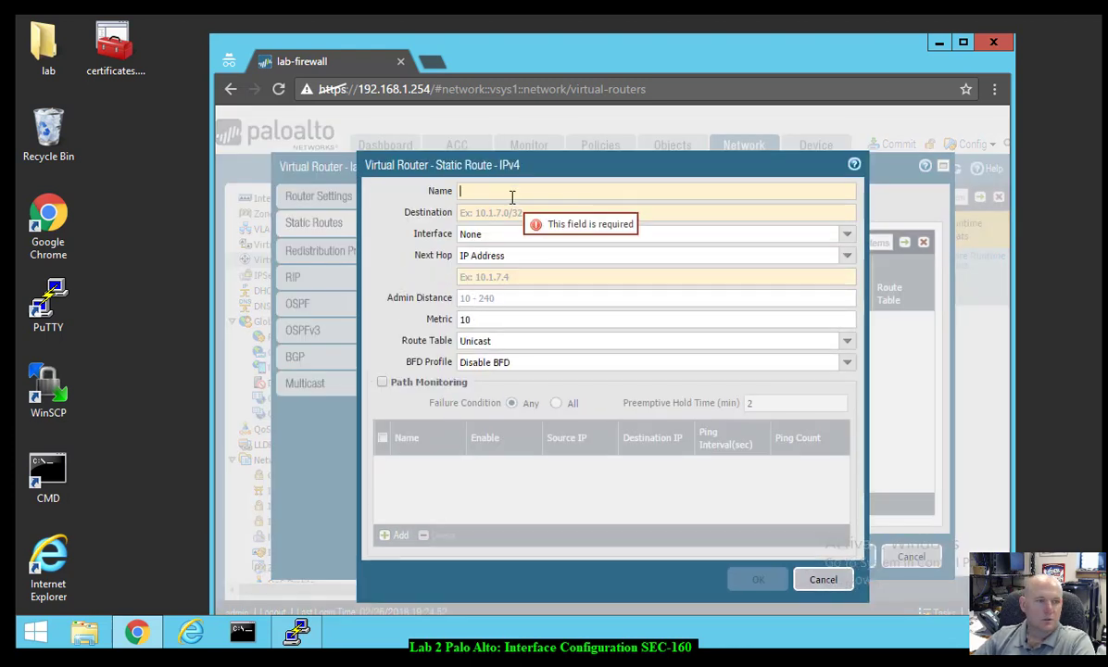
type("defaul")
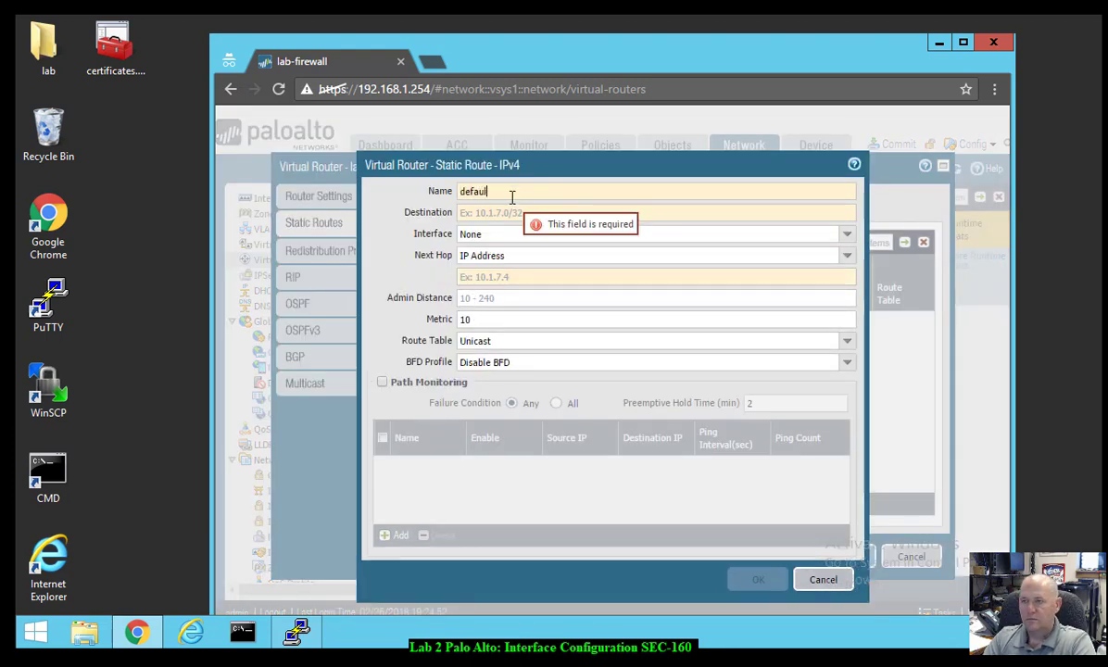
type("t-route")
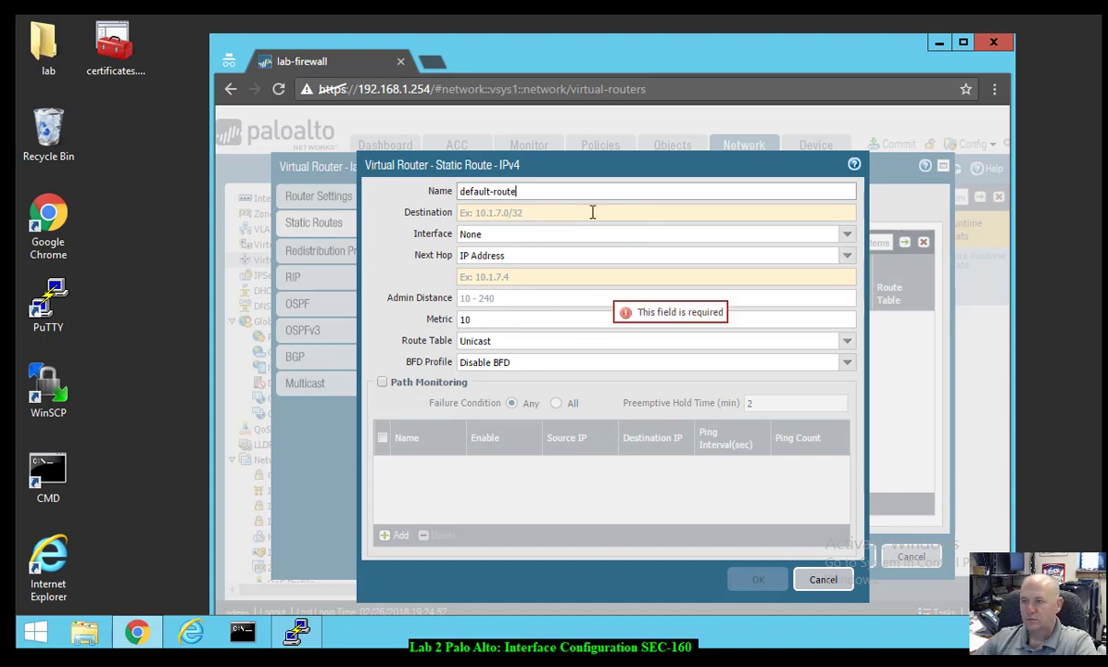
left_click(592, 210)
type("0.0.")
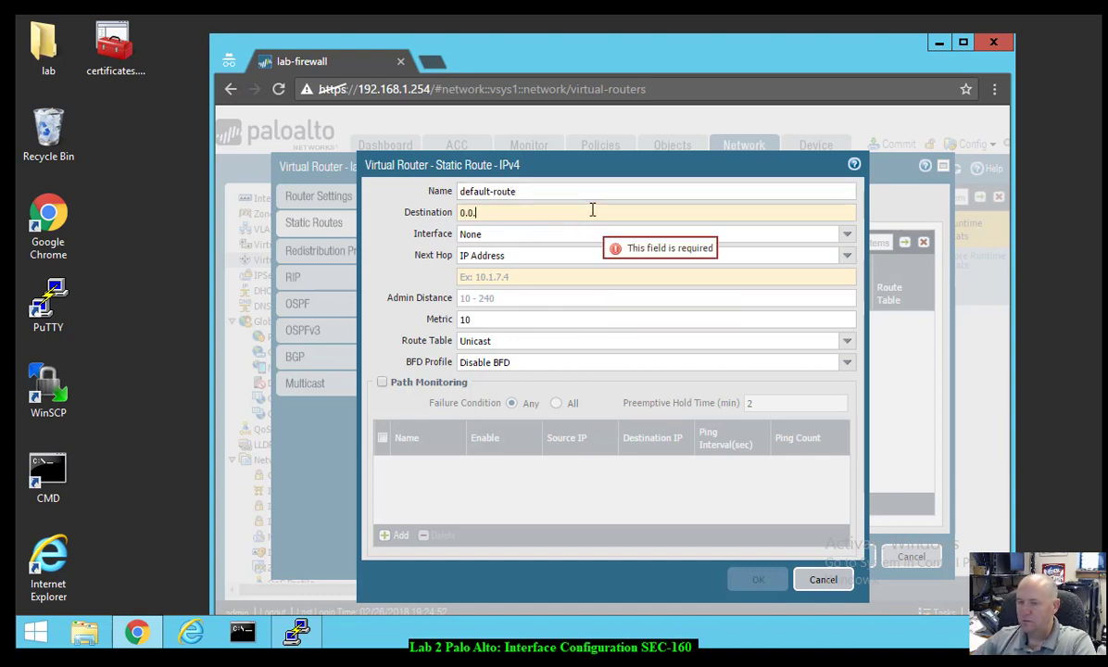
type("0.0/")
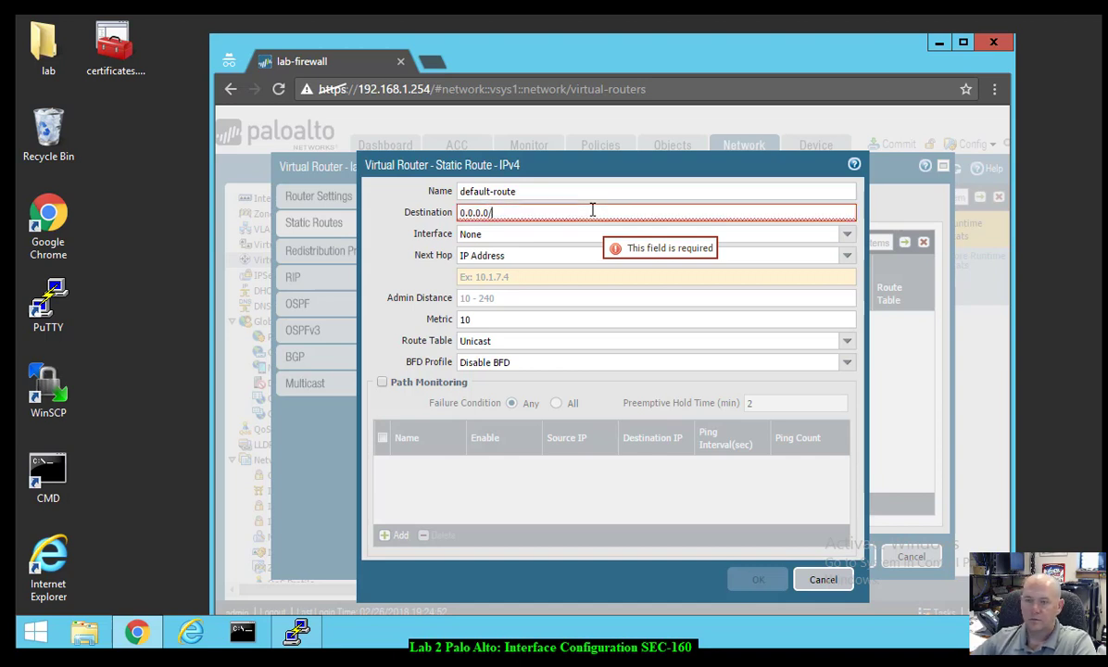
type("0")
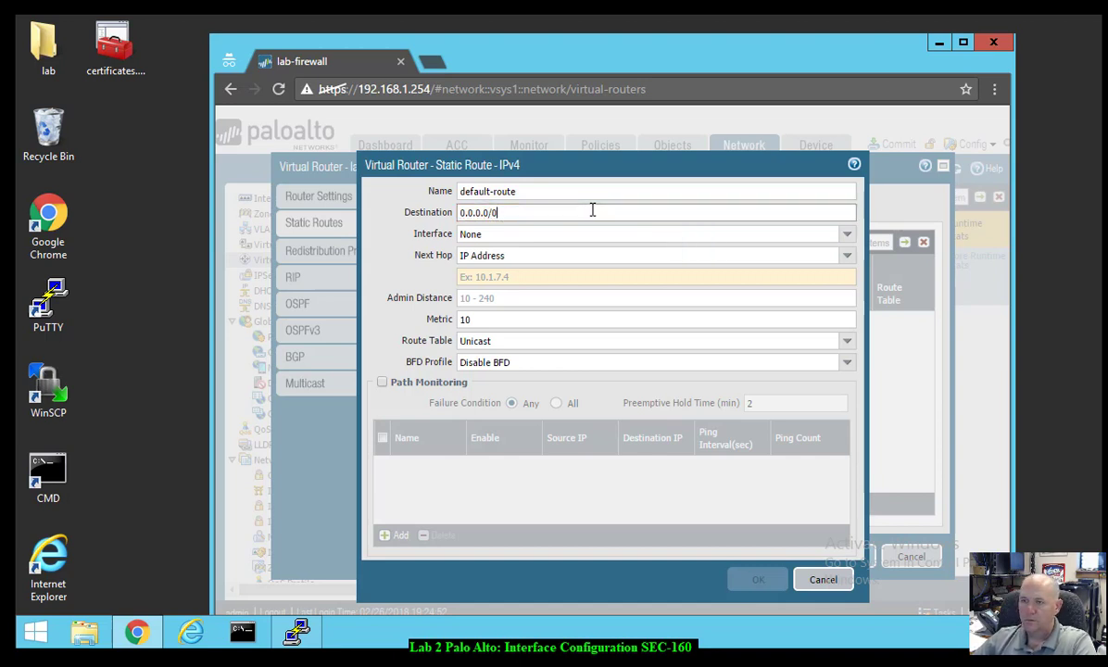
key("Tab")
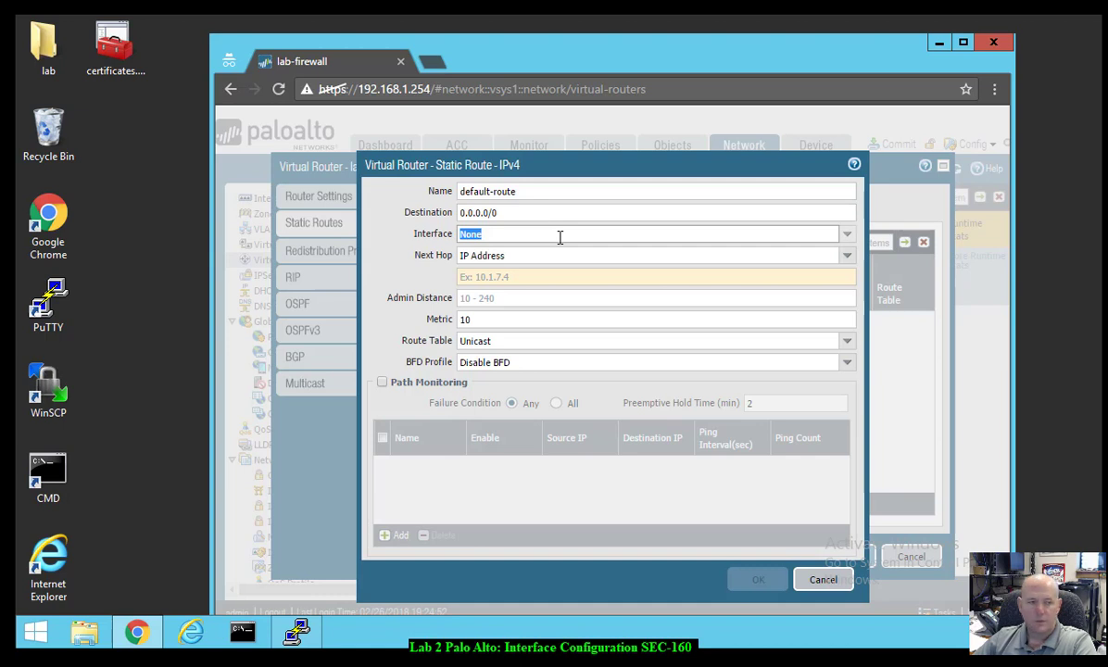
left_click(846, 234)
left_click(600, 270)
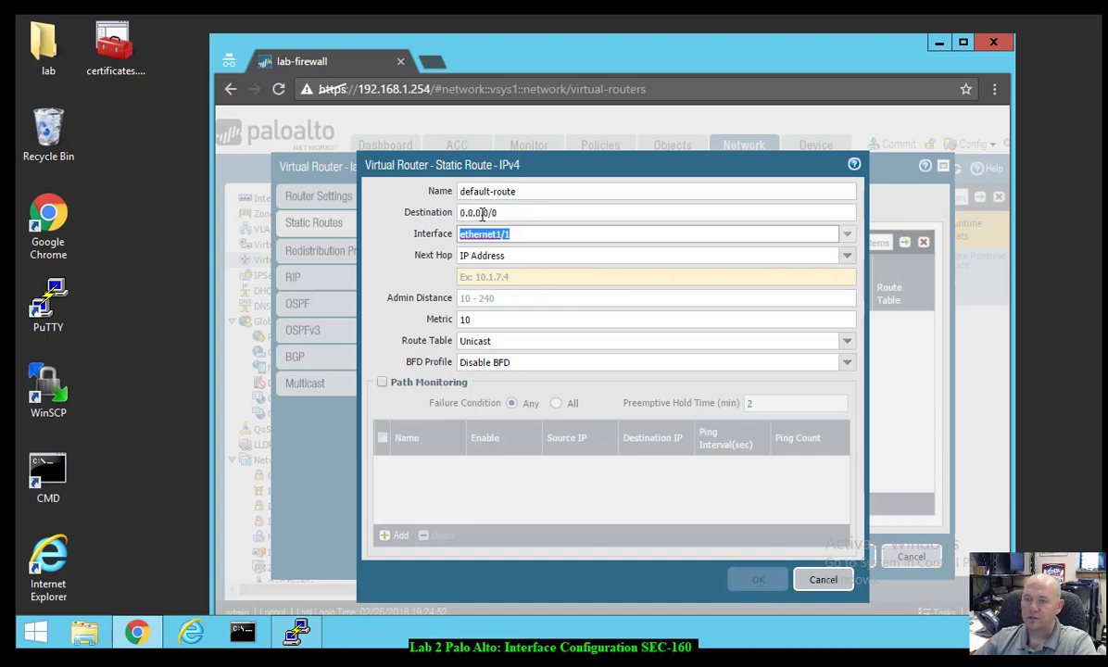
left_click(527, 279)
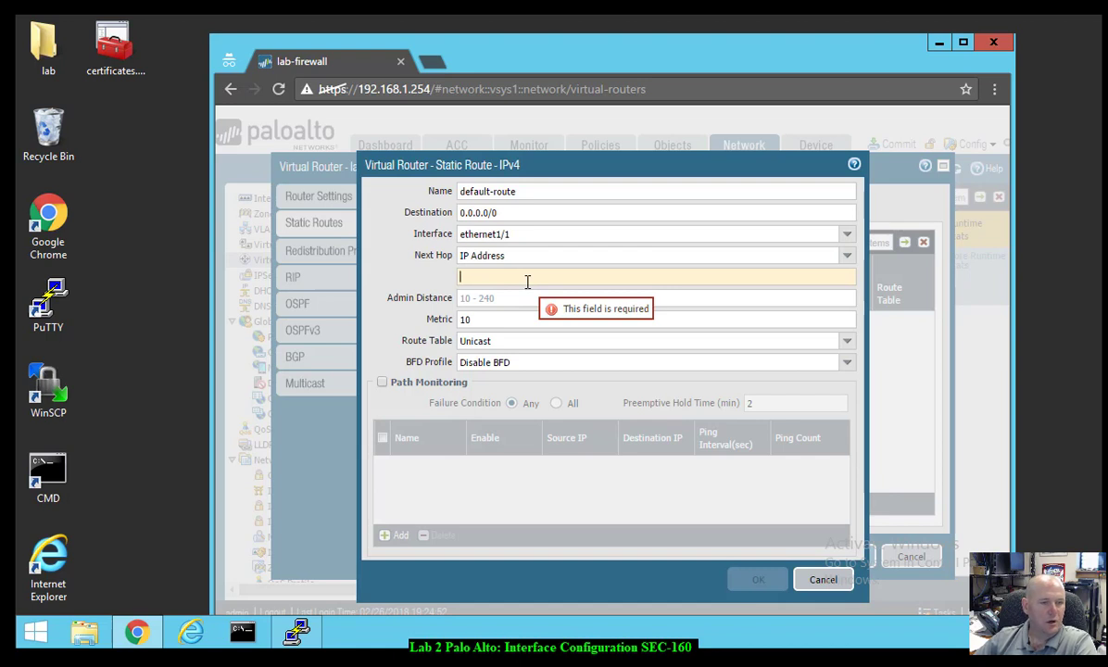
type("203")
type(".")
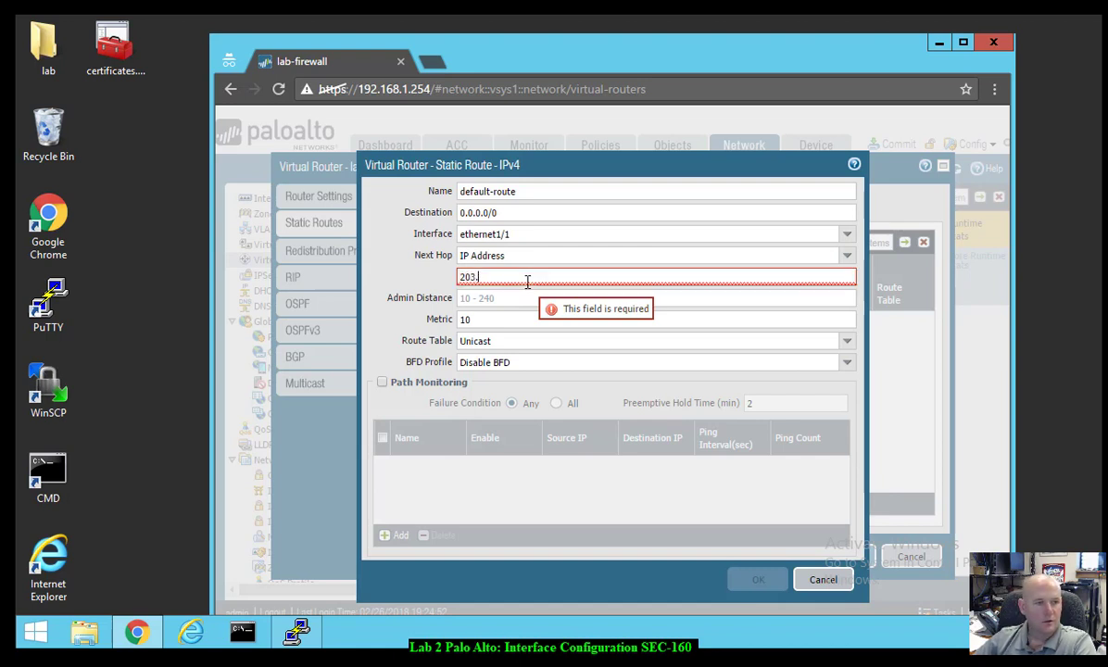
type("0.113.1")
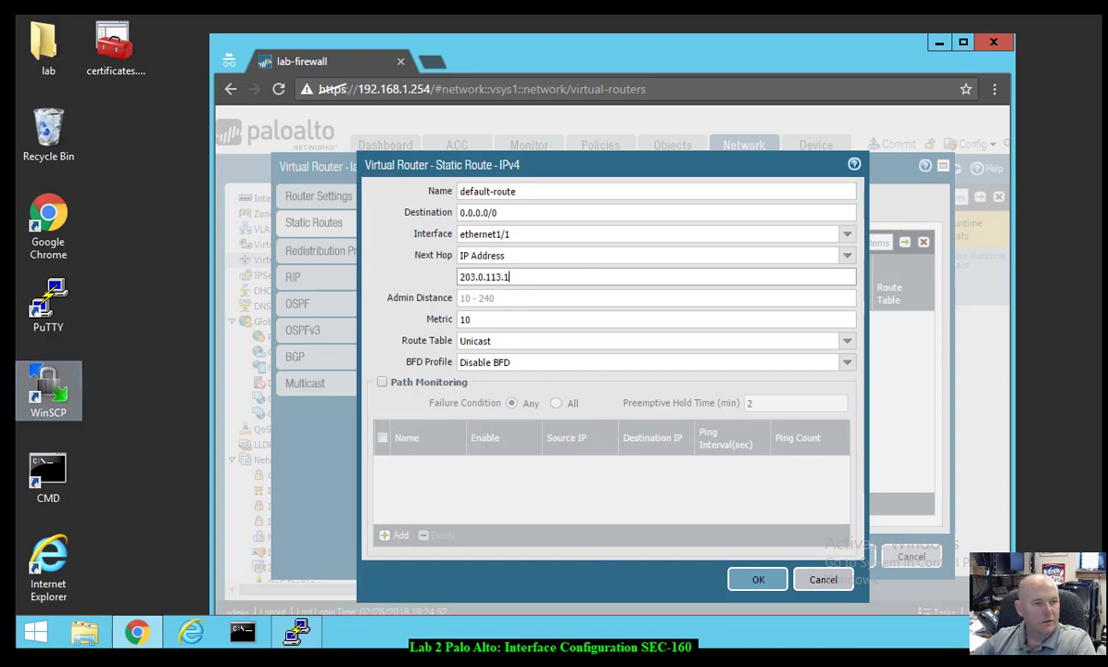
left_click(758, 580)
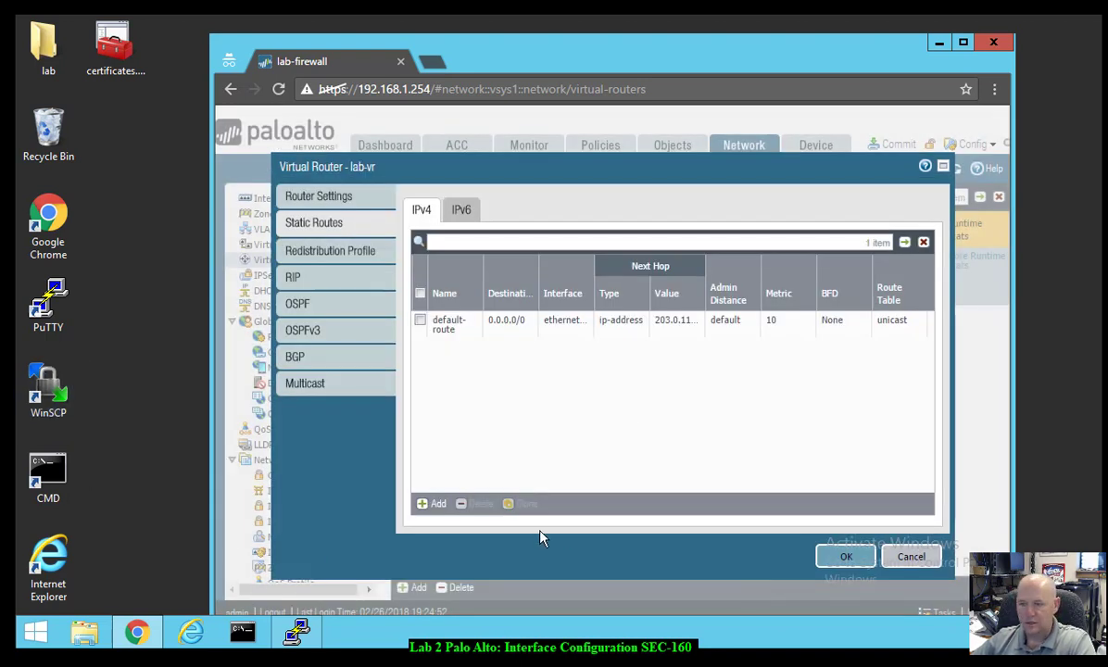
left_click(838, 556)
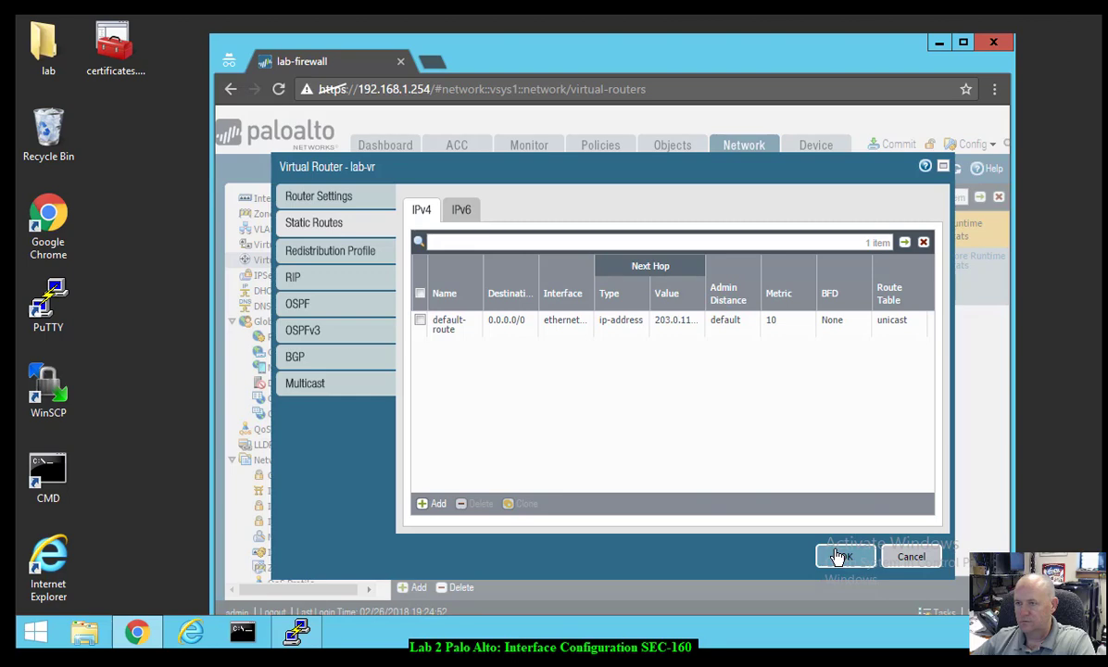
left_click(895, 146)
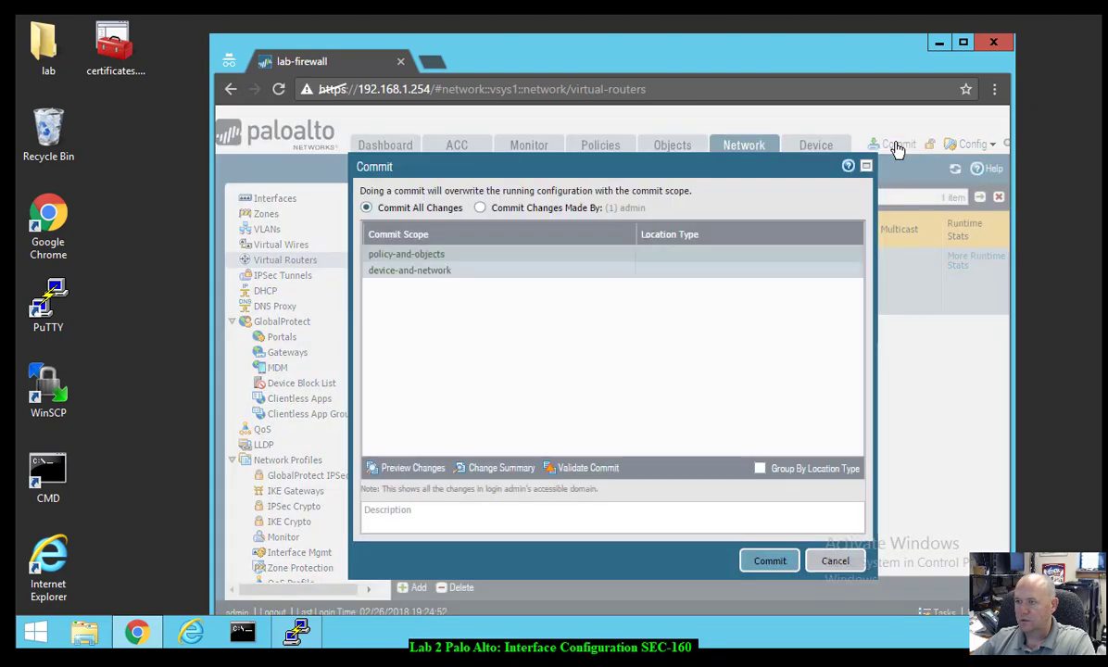
left_click(752, 569)
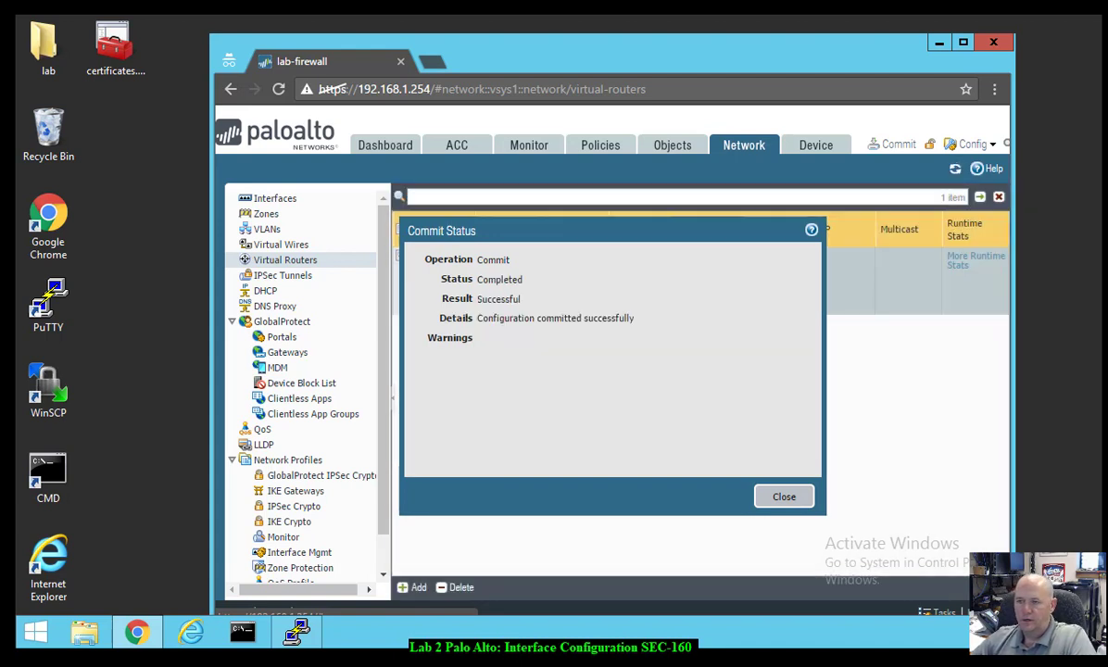
left_click(784, 497)
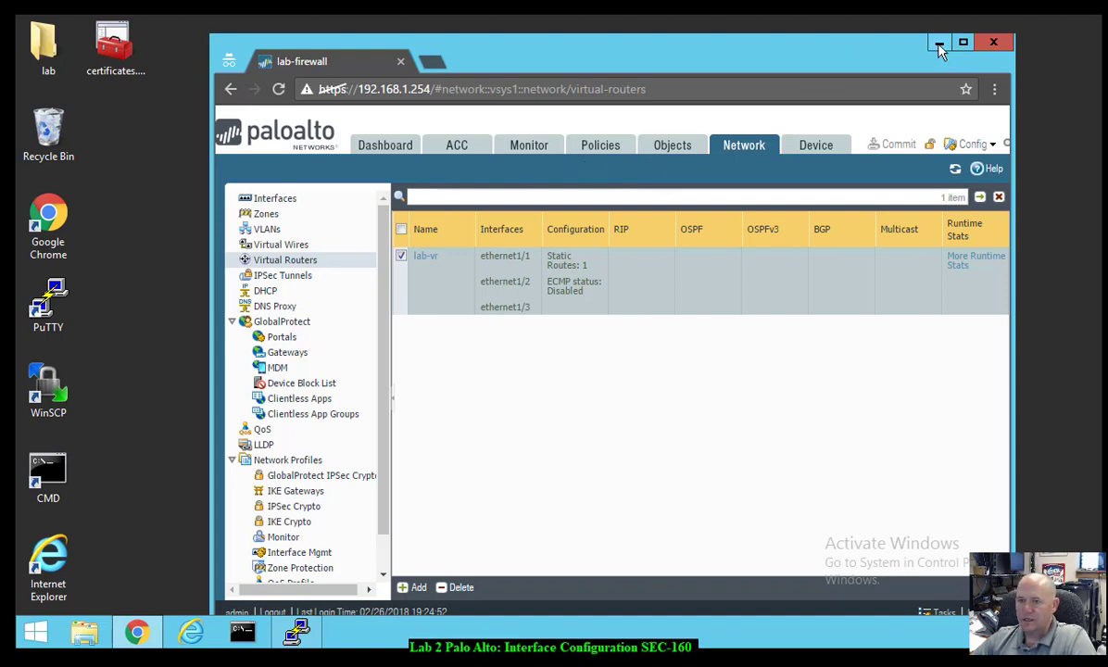
- Launch PuTTY, load the firewall-management session and connect to 192.168.1.254
double_click(49, 306)
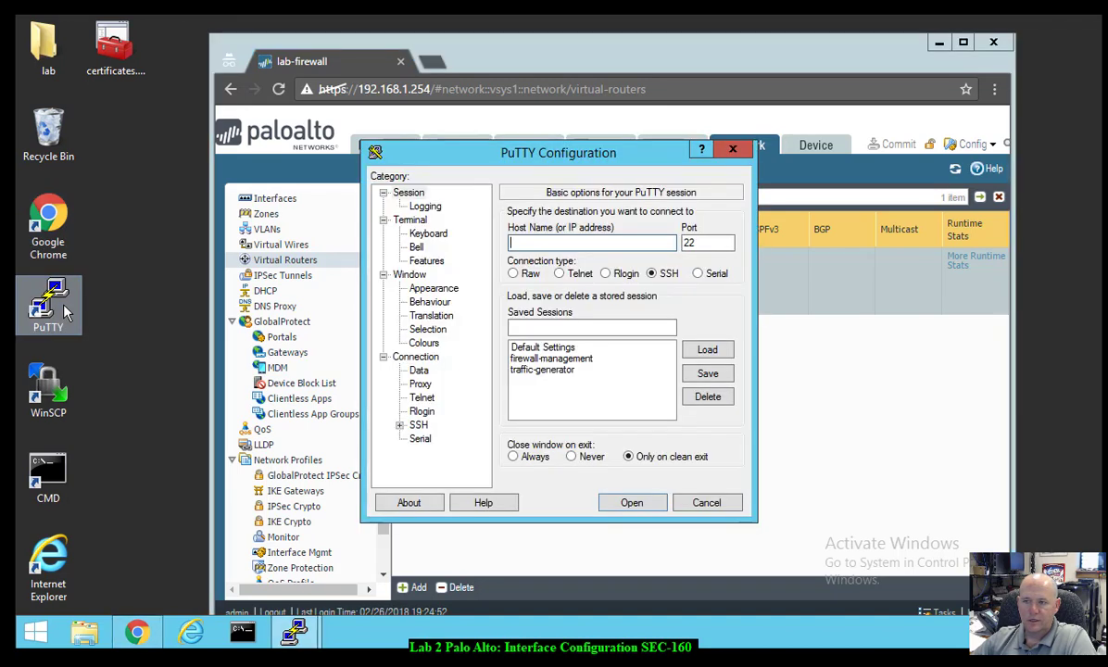
left_click(574, 360)
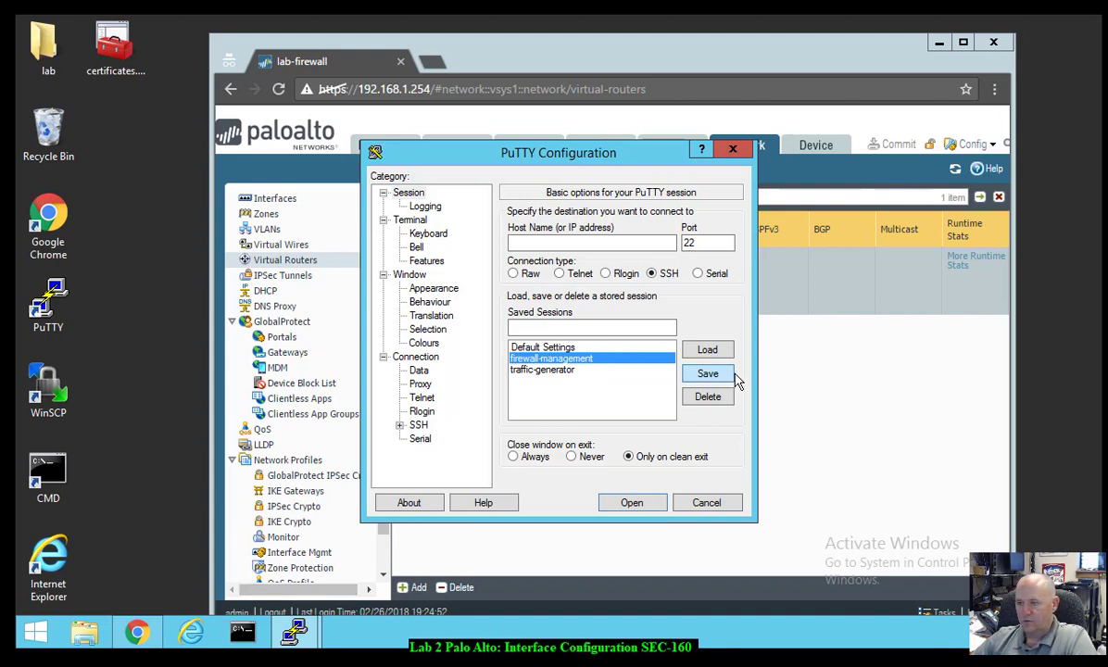
left_click(707, 349)
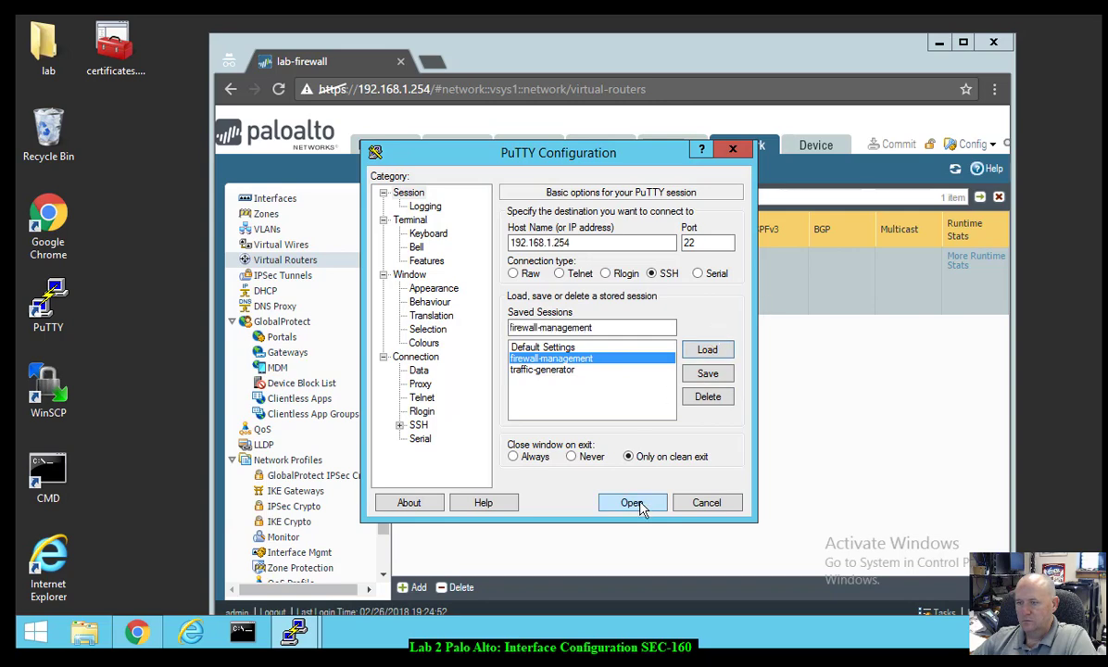
left_click(631, 503)
left_click_drag(229, 99, 435, 130)
- Log in to the firewall and ping 8.8.8.8 from source 203.0.113.20, stopping after 8 of 9 replies
type("admin")
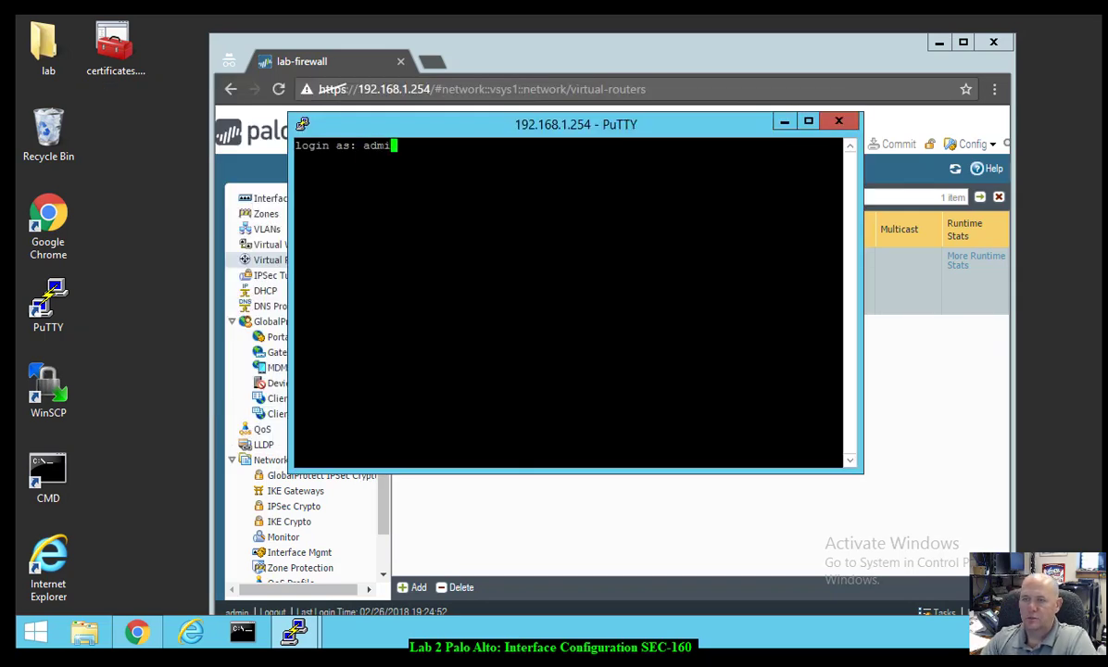
key("Return")
key("Return")
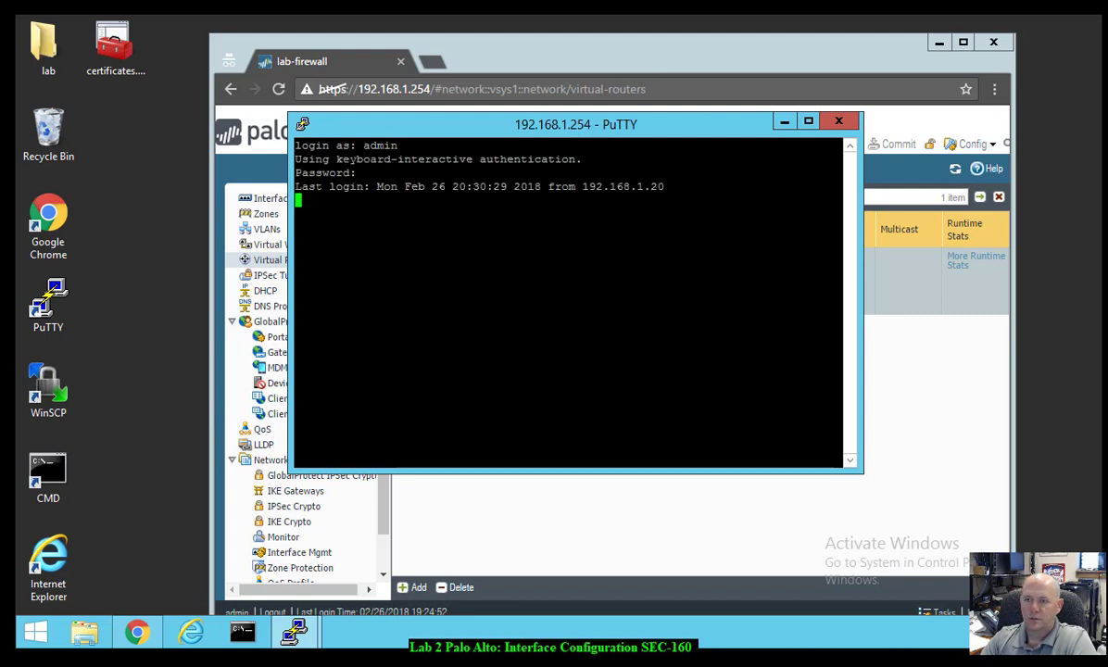
type("p")
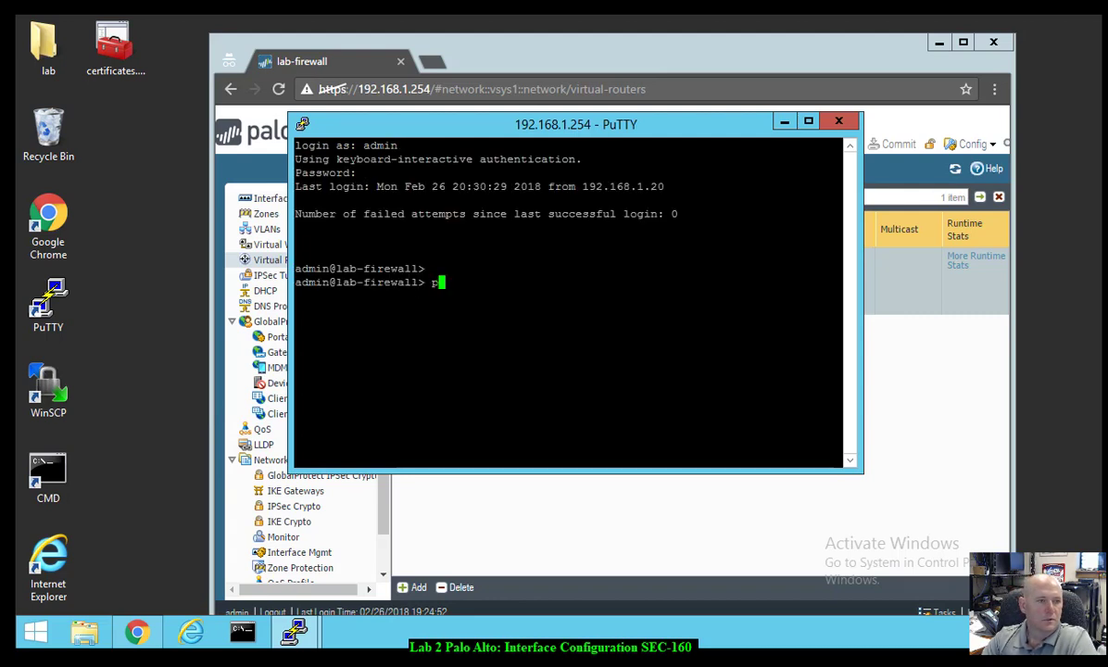
key("BackSpace")
type("ping show")
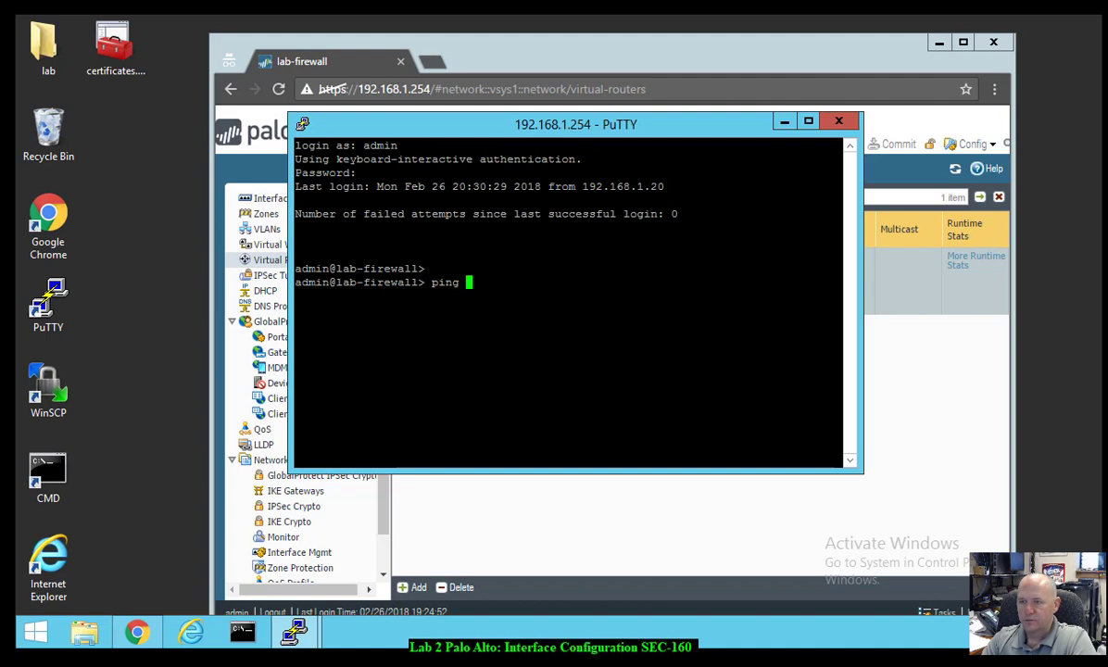
key("BackSpace")
key("BackSpace")
key("BackSpace")
type("ource")
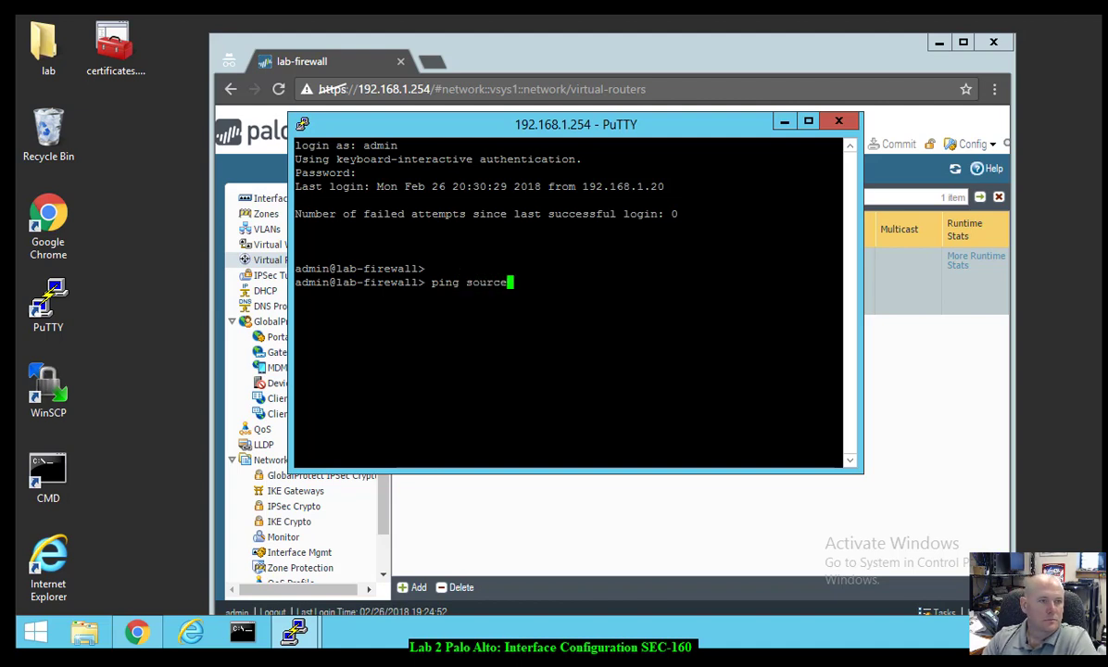
type(" 203")
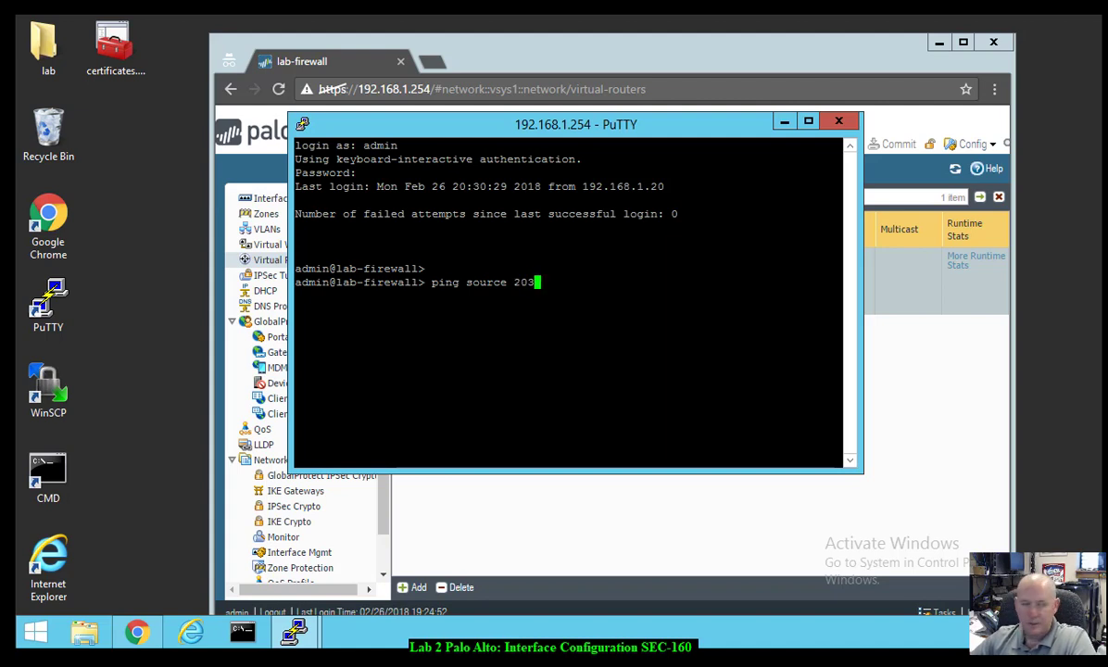
type(".0.113.20")
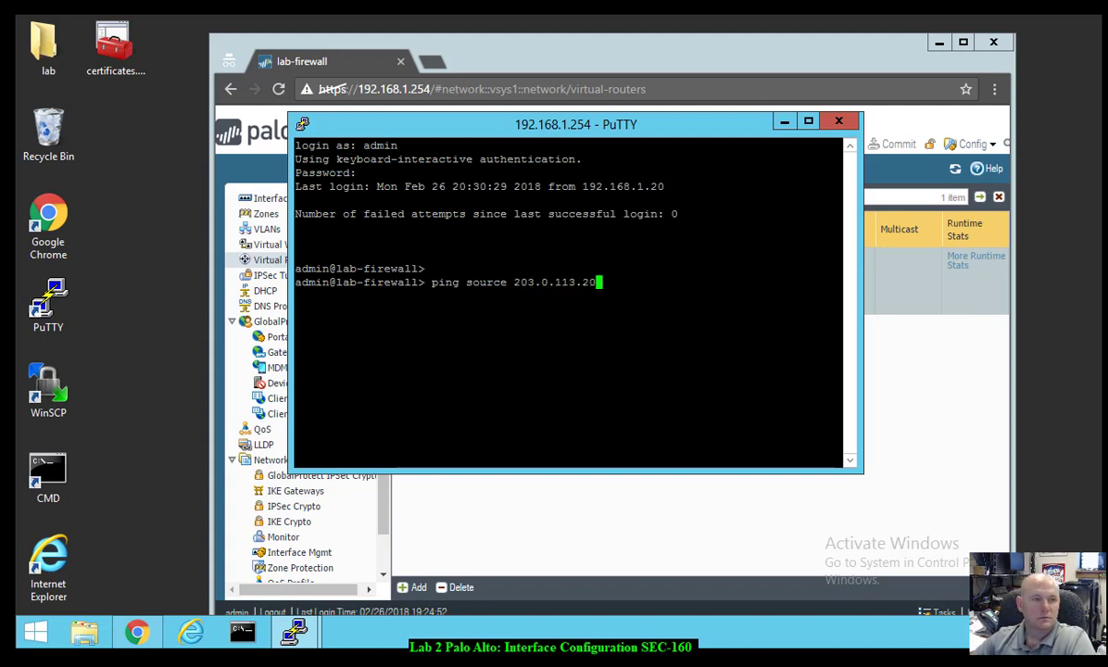
type(" host ")
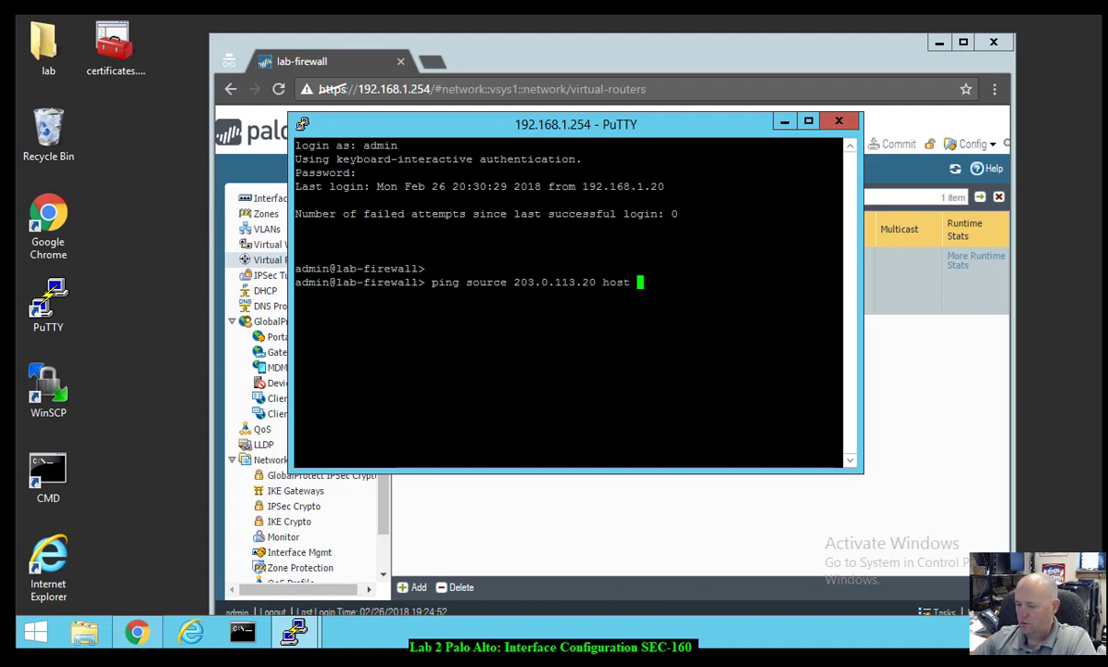
type("8.8.8.8")
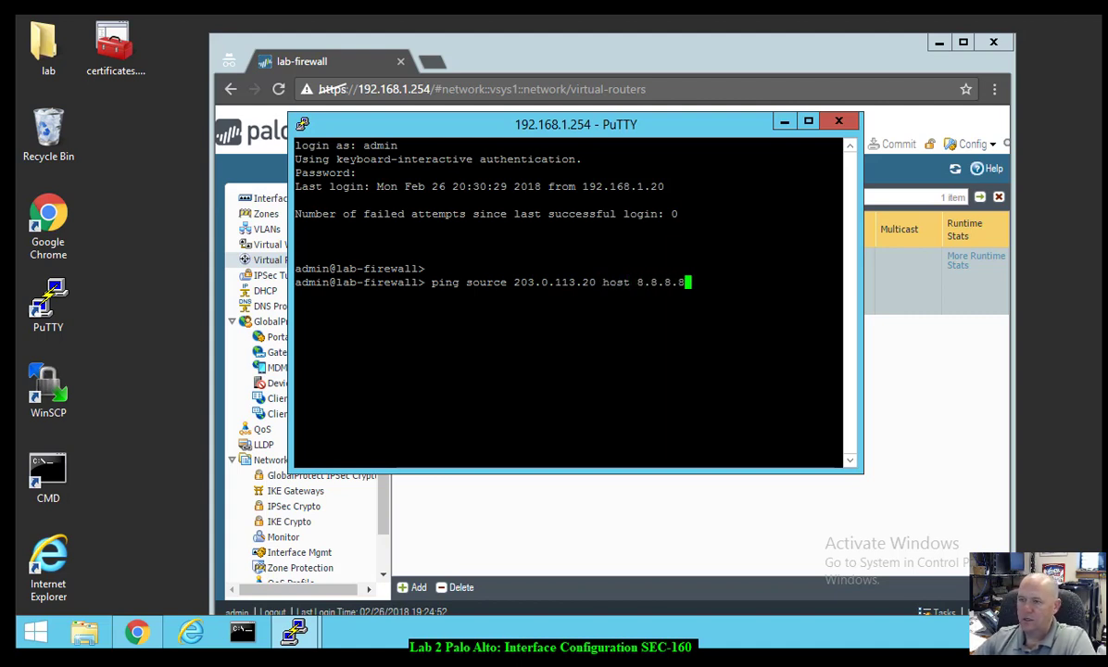
key("Return")
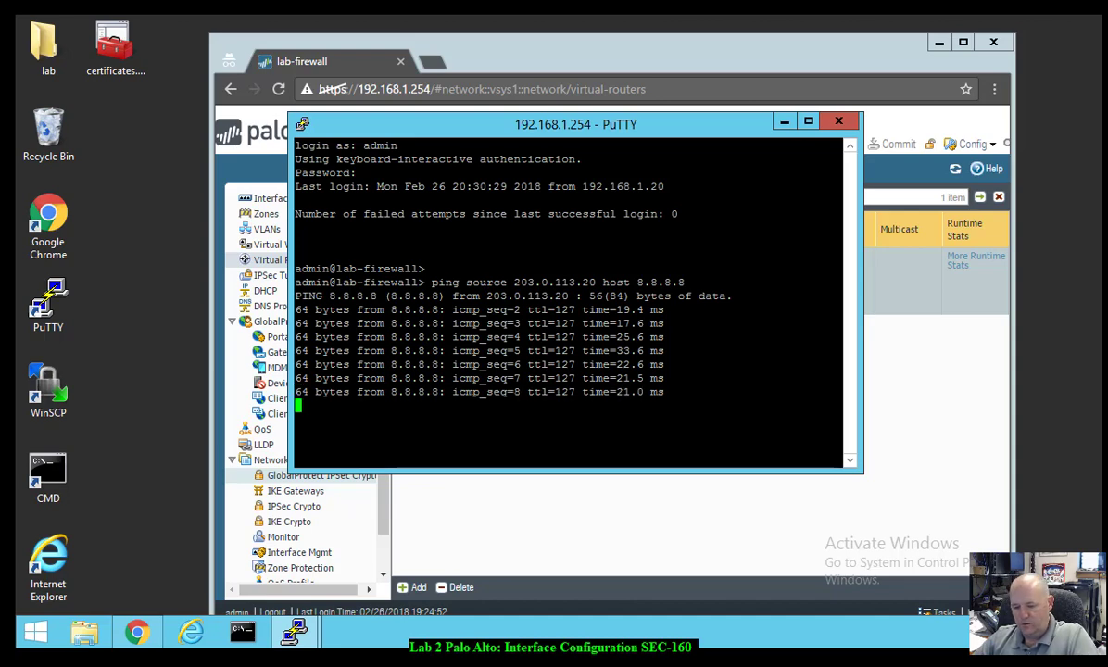
key("ctrl+c")
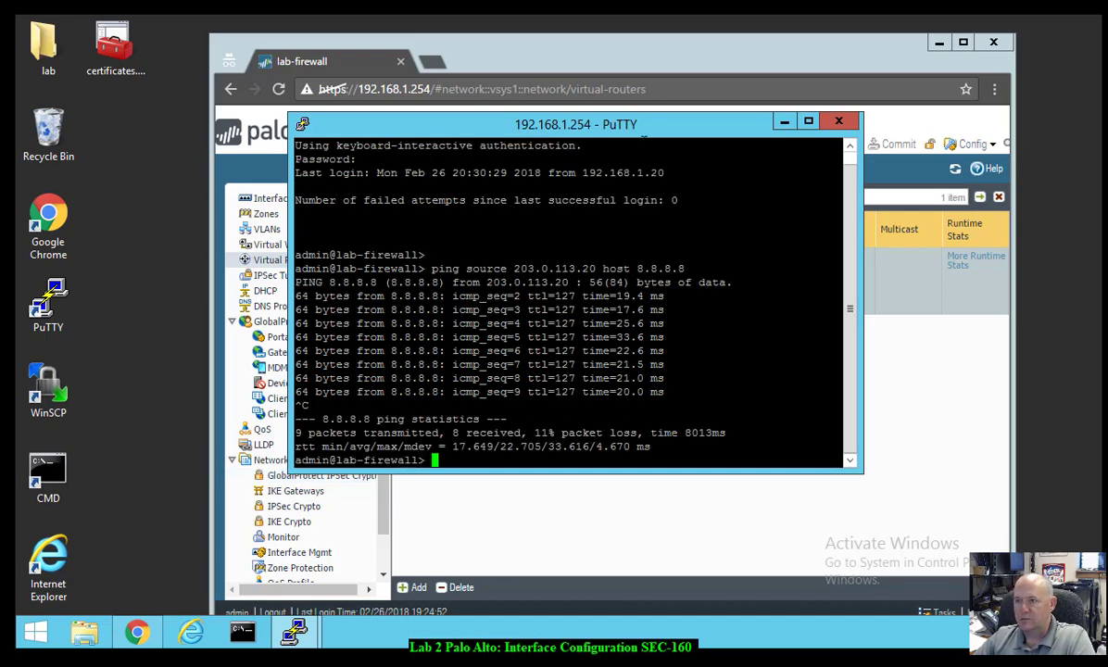
- Resize the PuTTY window and move it to the screen's top-left corner
left_click_drag(606, 125, 591, 179)
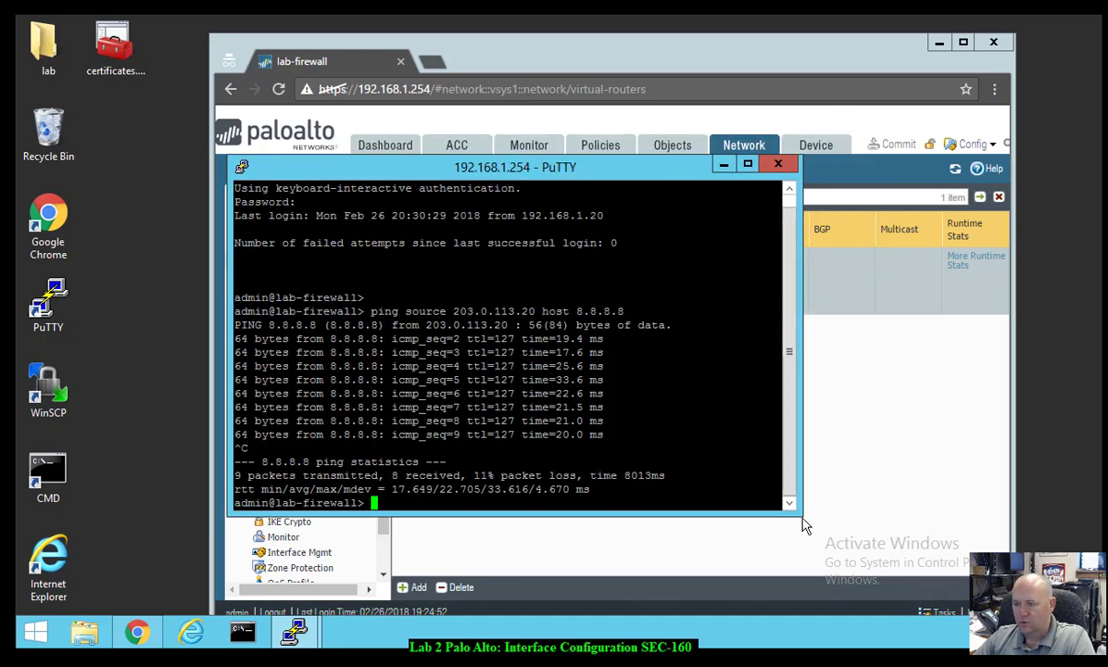
left_click_drag(802, 515, 658, 554)
left_click_drag(468, 176, 260, 46)
- Show the firewall's Network > Interfaces list and enlarge the browser window to reveal more columns
left_click(607, 53)
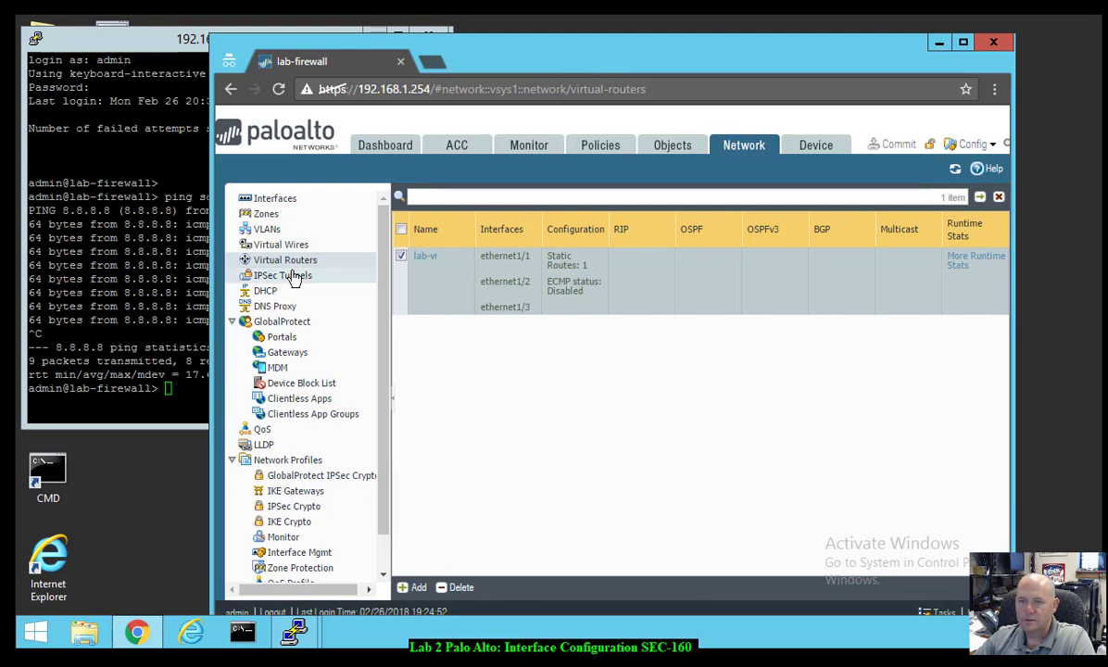
left_click(265, 201)
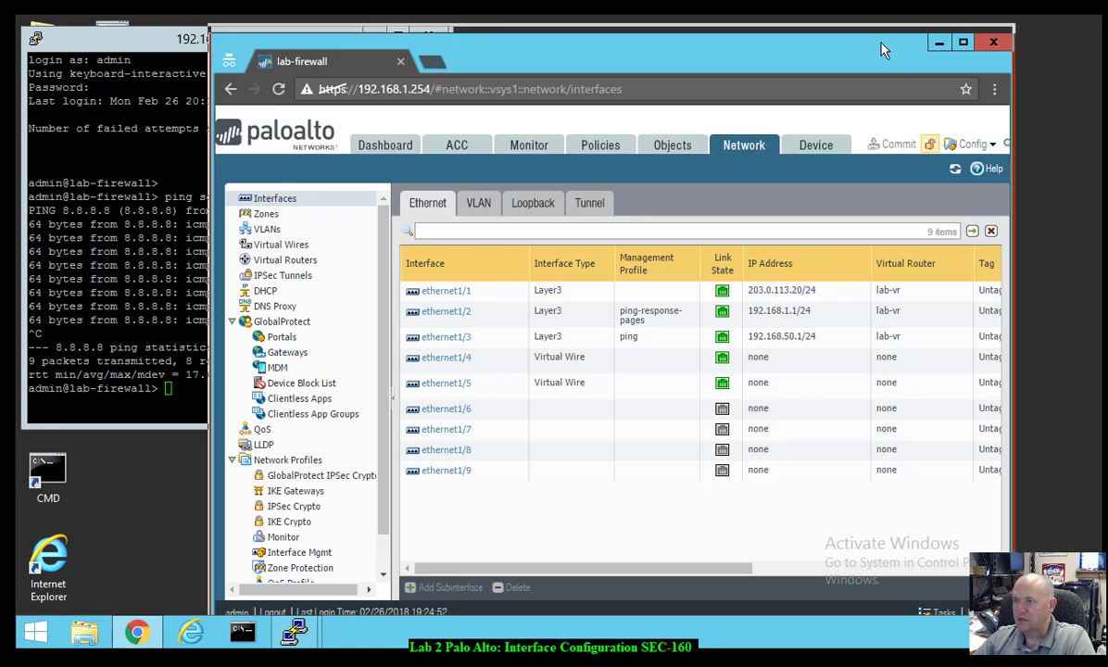
left_click_drag(824, 39, 822, 28)
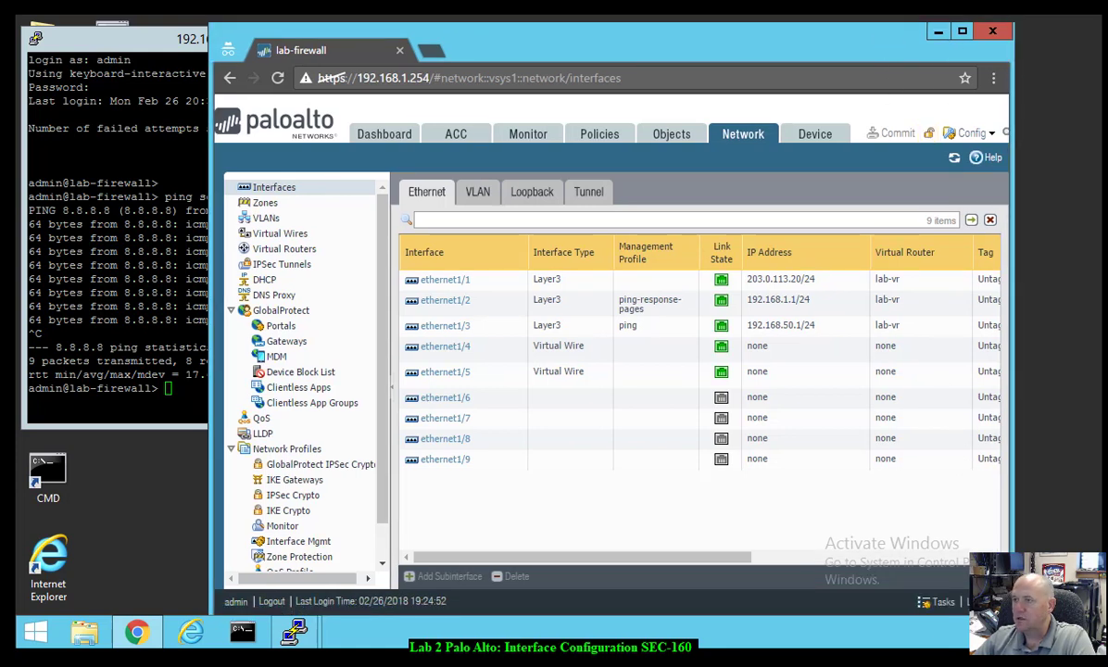
left_click_drag(1013, 27, 1090, 19)
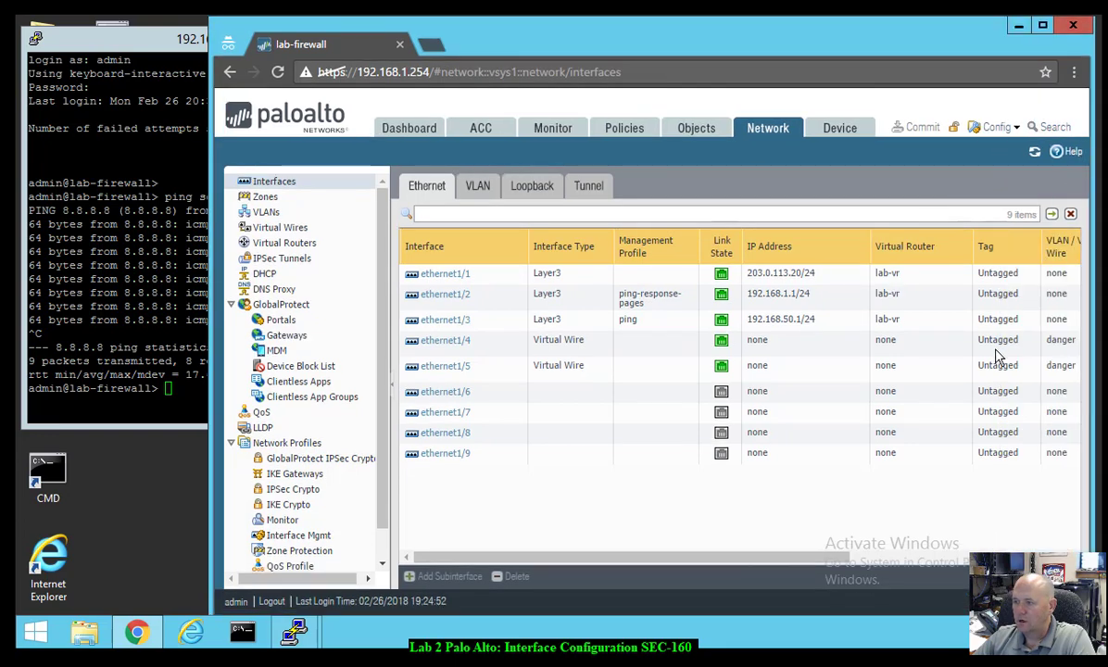
left_click_drag(734, 563, 710, 579)
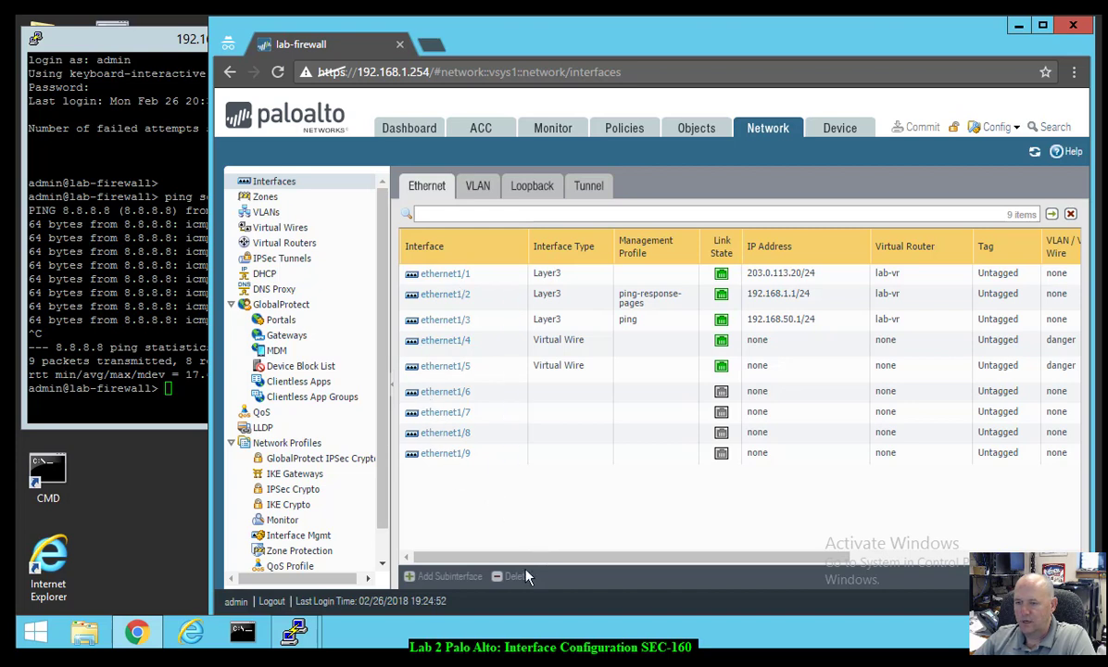
left_click_drag(560, 562, 639, 604)
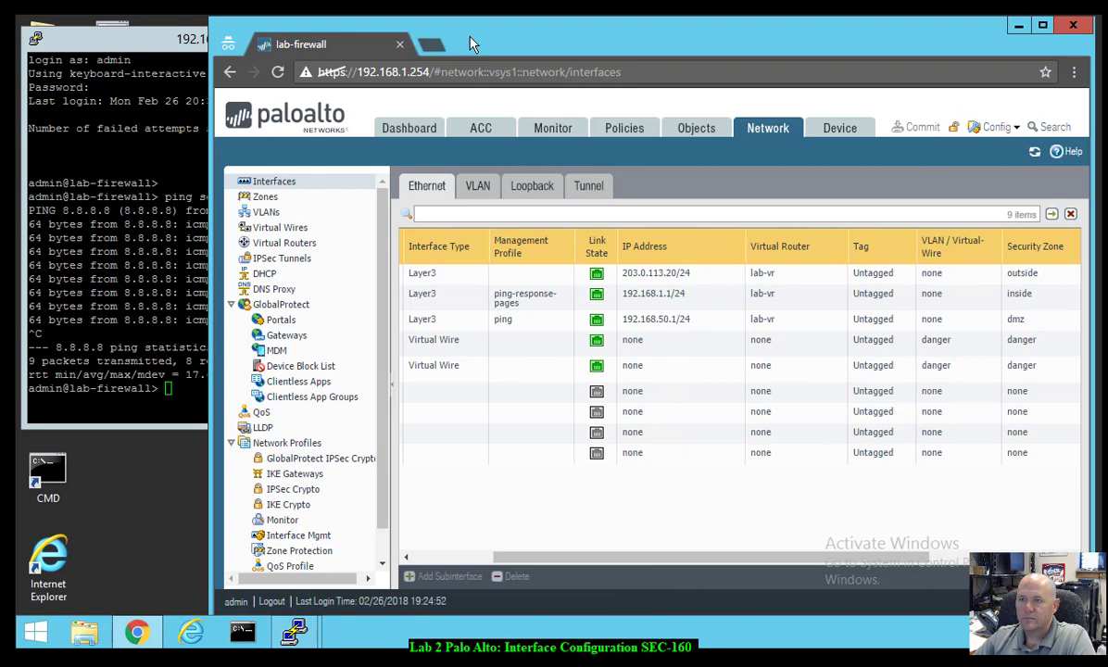
- Reposition and widen the browser window so the Interfaces table shows the Security Zone column
left_click(125, 42)
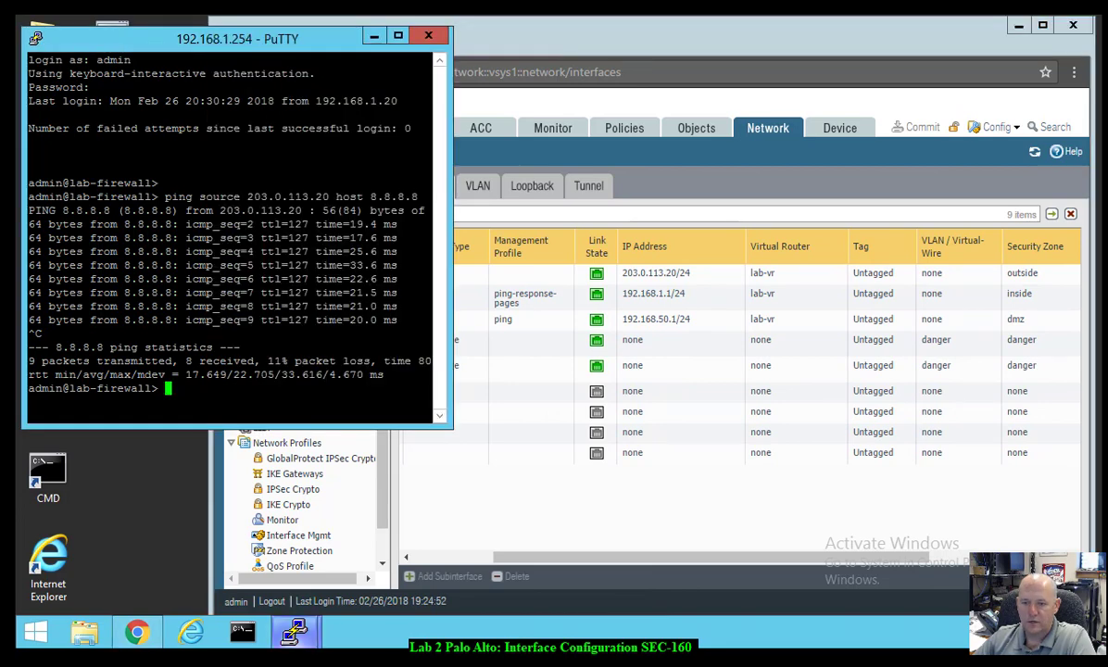
mouse_move(294, 632)
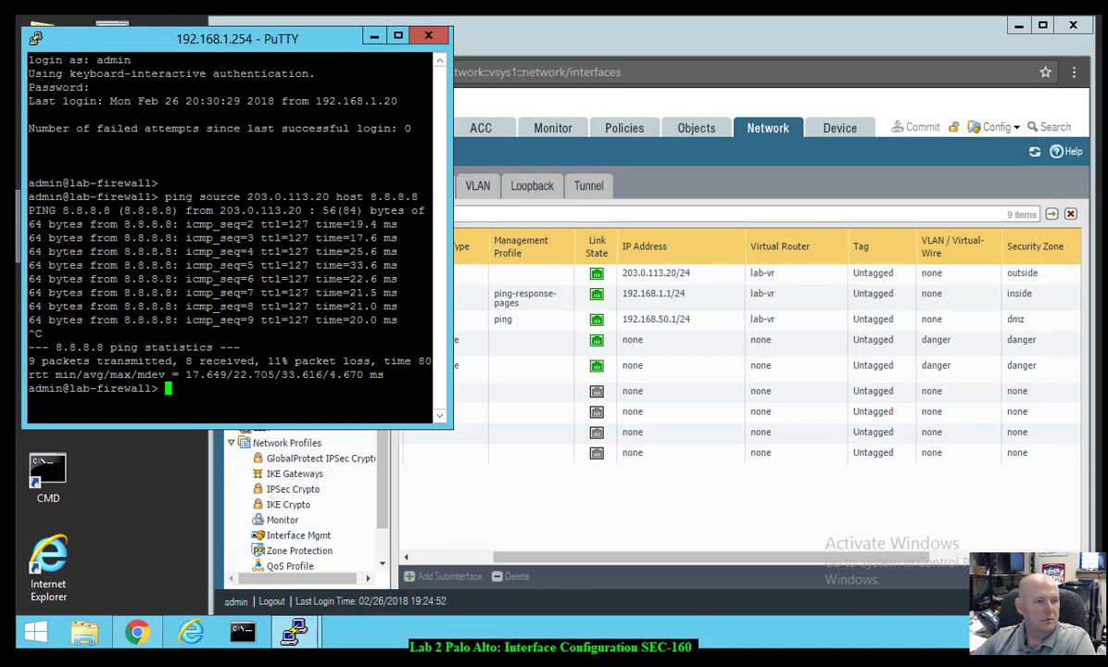
left_click(656, 44)
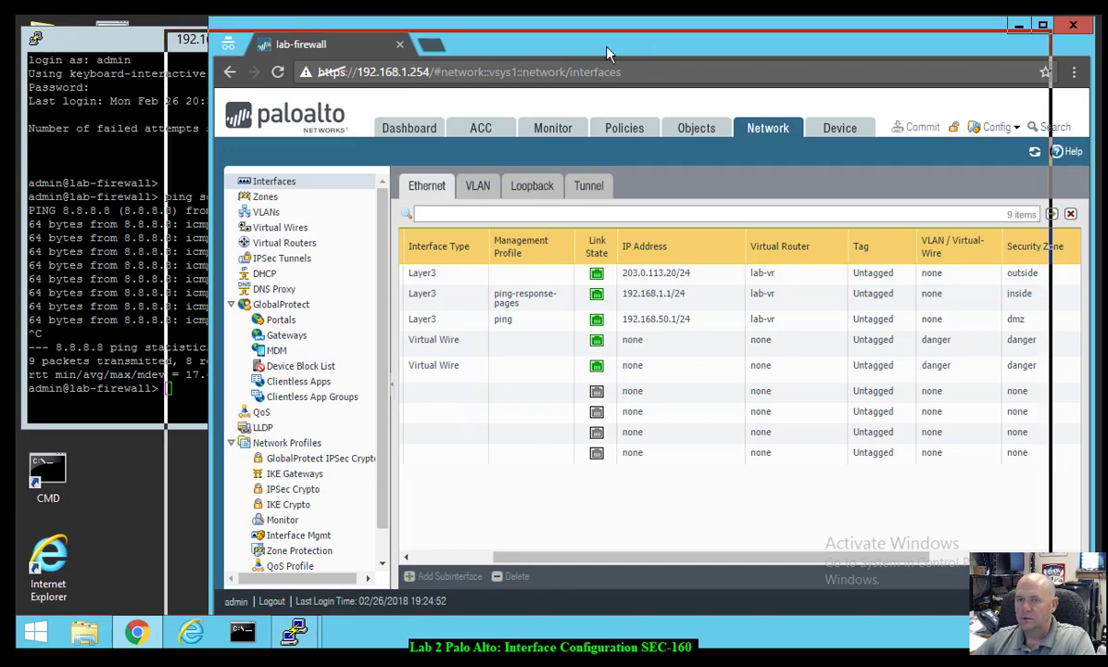
left_click_drag(653, 41, 575, 47)
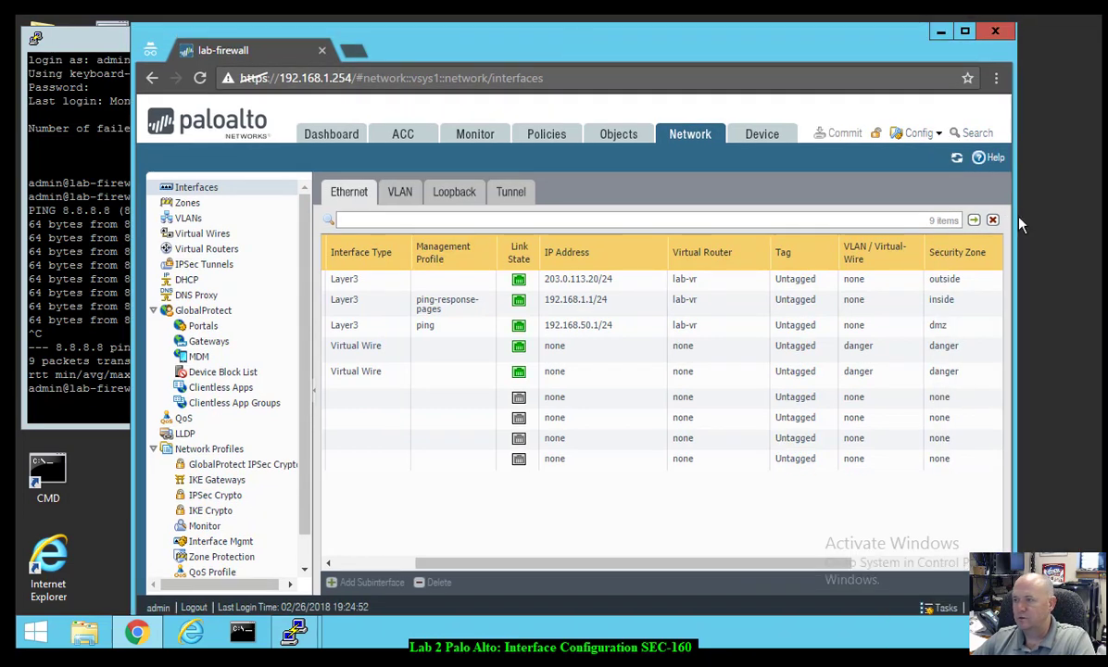
left_click_drag(1019, 225, 1091, 217)
- Maximize the browser and scroll the Word report to check the pasted ping and Interfaces screenshots
double_click(974, 32)
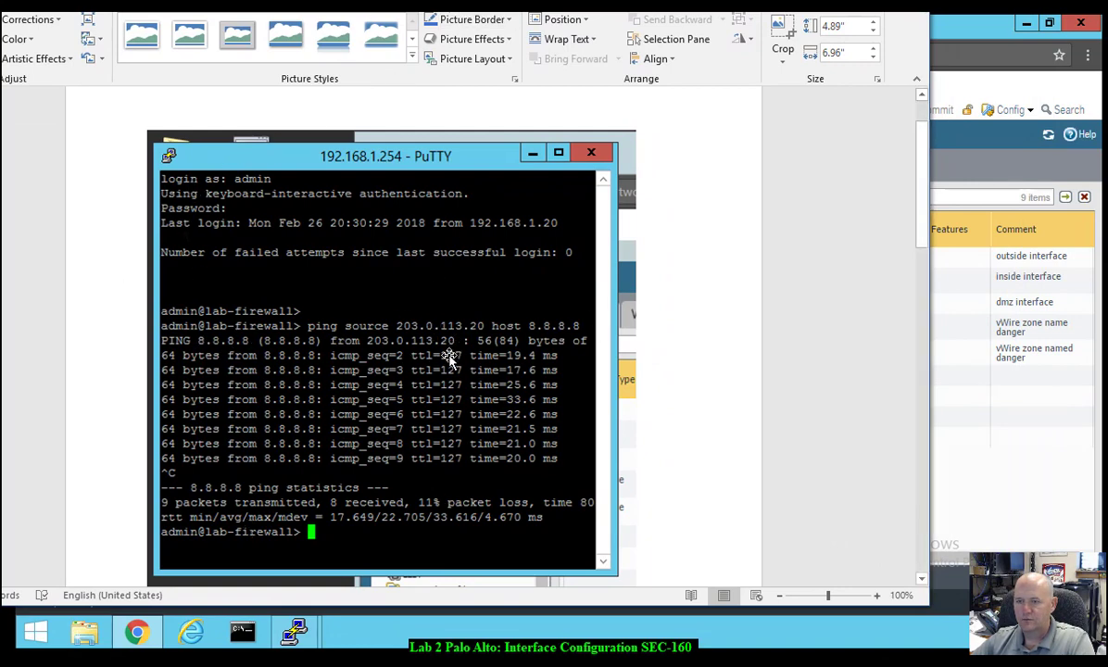
scroll(425, 403, "down", 2)
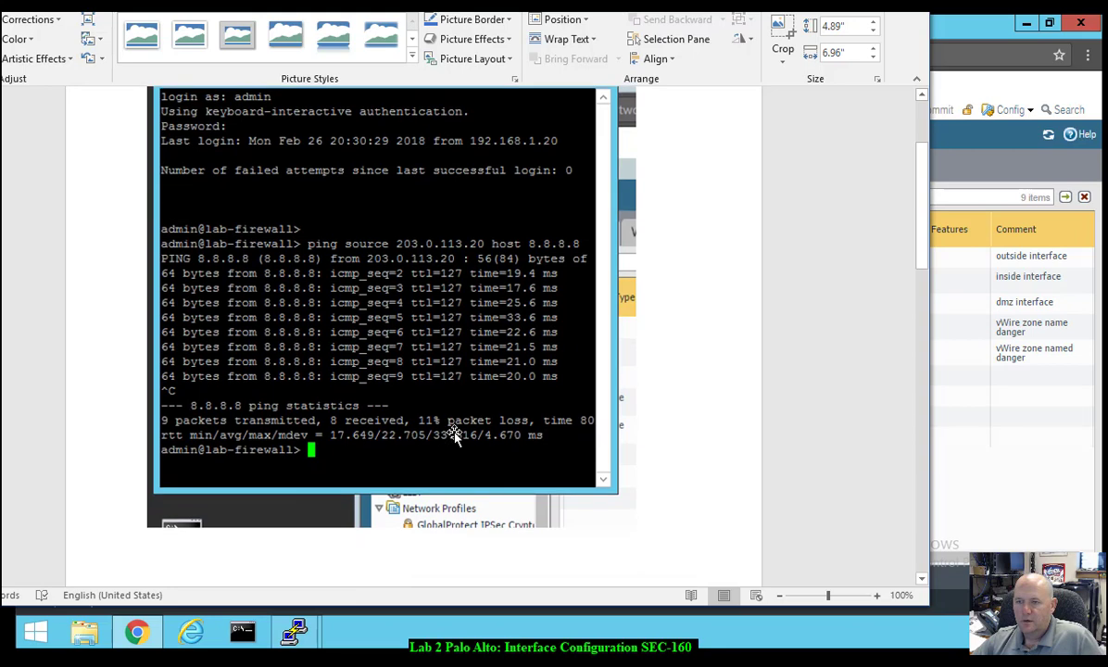
scroll(454, 436, "down", 12)
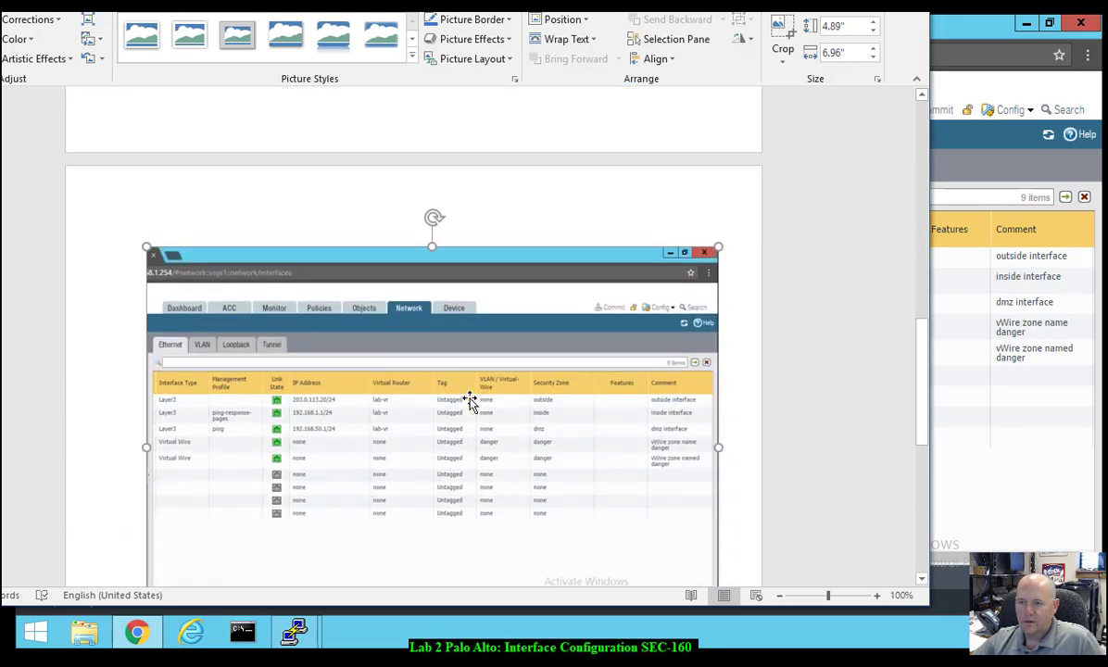
scroll(470, 400, "down", 3)
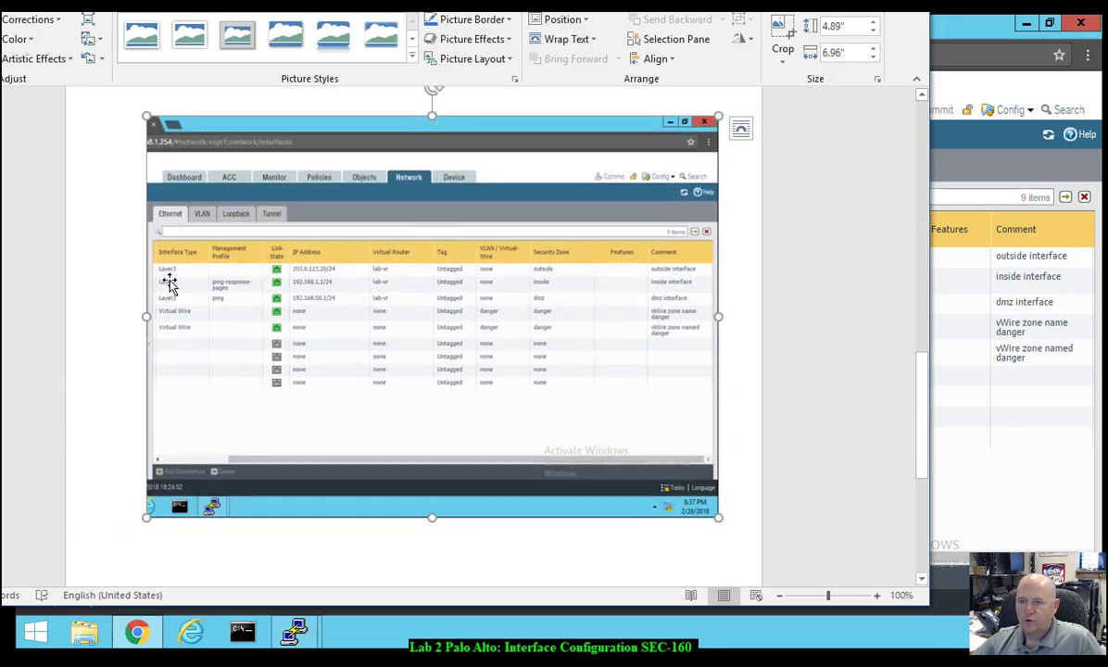